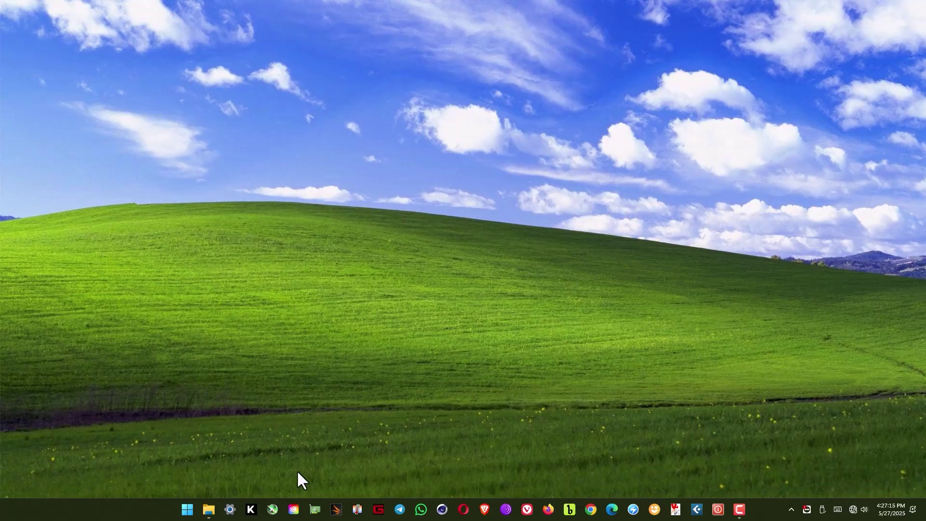
Go to Virus & threat protection via Settings > Privacy & security > Windows Security.
{"action": "left_click", "coordinate": [229, 509]}
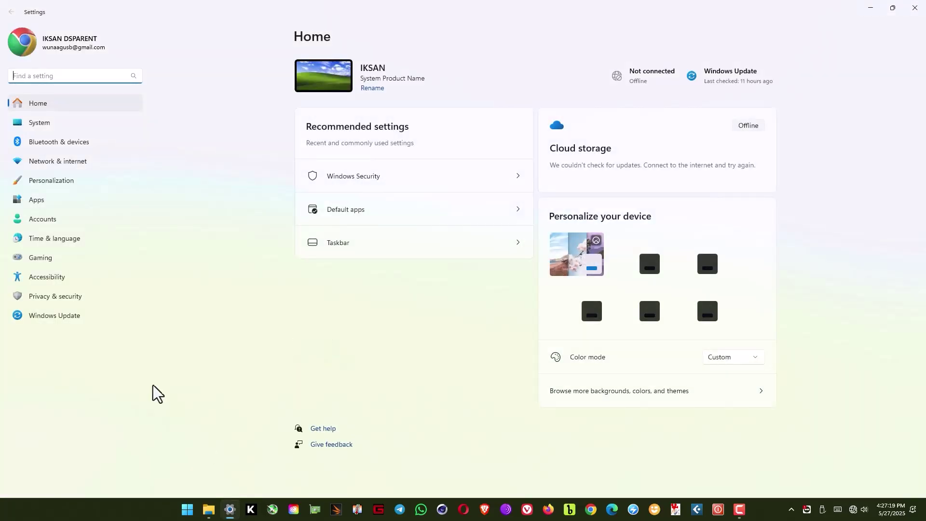
{"action": "left_click", "coordinate": [75, 300]}
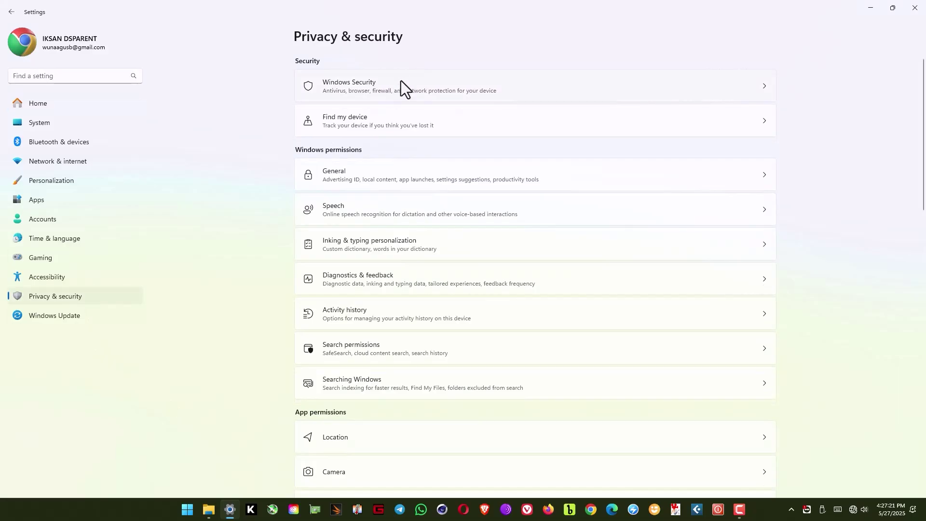
{"action": "left_click", "coordinate": [389, 86]}
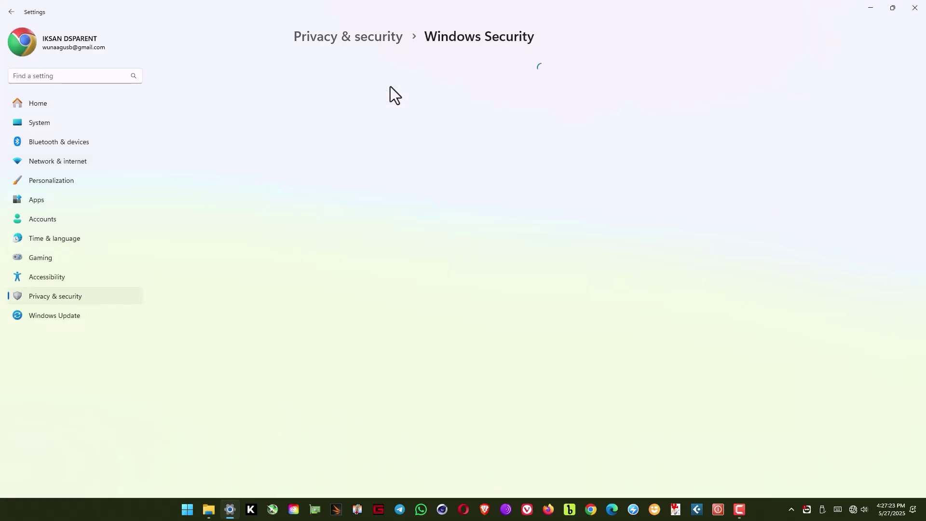
{"action": "left_click", "coordinate": [350, 143]}
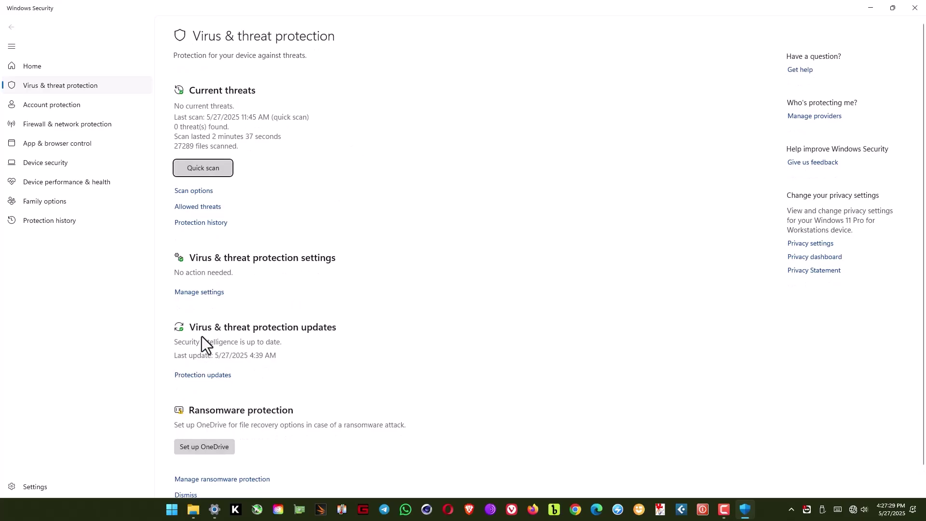
Switch Real-time protection off in Manage settings and close Windows Security.
{"action": "left_click", "coordinate": [194, 293]}
{"action": "left_click", "coordinate": [184, 153]}
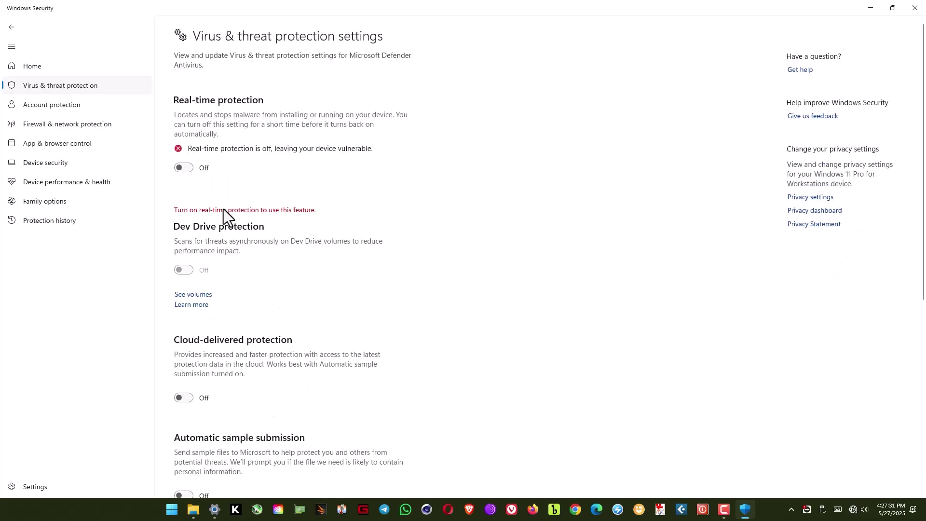
{"action": "scroll", "coordinate": [228, 214], "scroll_direction": "down", "scroll_amount": 6}
{"action": "scroll", "coordinate": [229, 214], "scroll_direction": "up", "scroll_amount": 7}
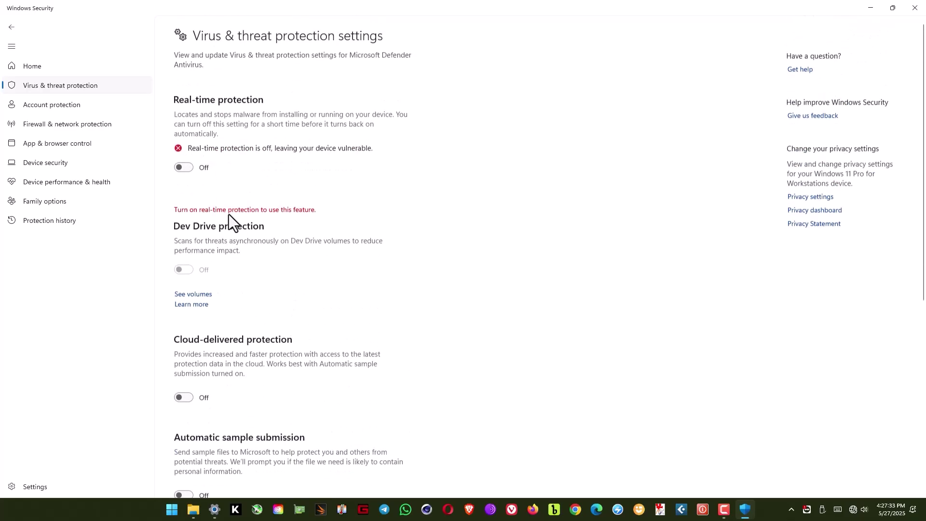
{"action": "left_click", "coordinate": [914, 8]}
Close Settings and extract the Revo Uninstaller zip to its own folder with WinRAR.
{"action": "left_click", "coordinate": [915, 9]}
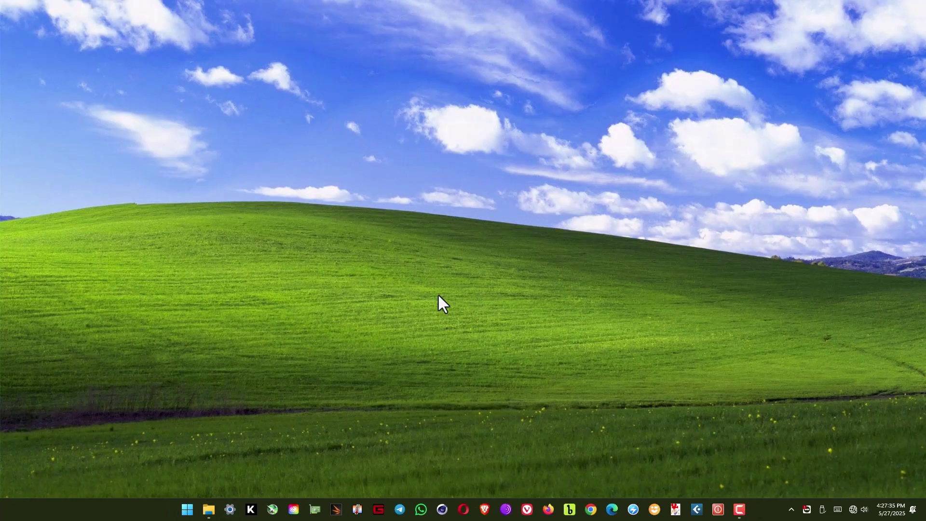
{"action": "left_click", "coordinate": [208, 510]}
{"action": "left_click", "coordinate": [114, 108]}
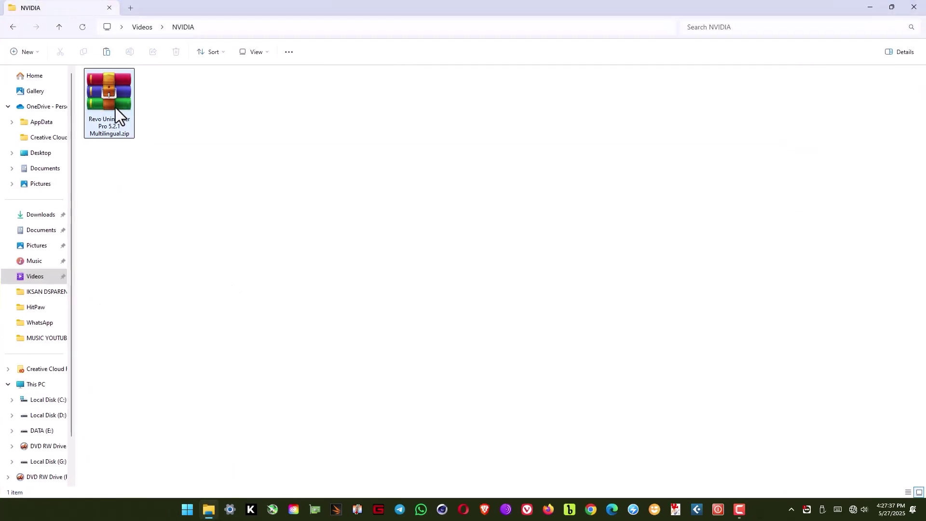
{"action": "right_click", "coordinate": [115, 108]}
{"action": "mouse_move", "coordinate": [145, 126]}
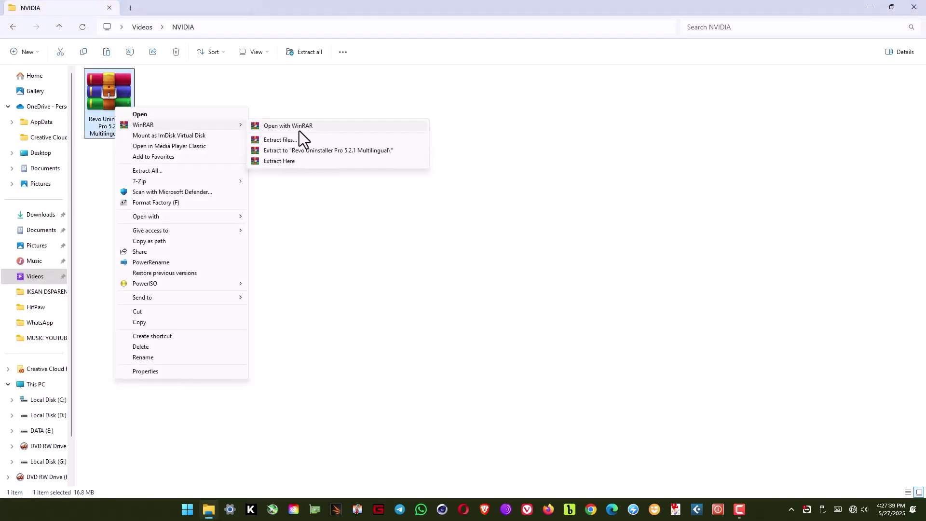
{"action": "left_click", "coordinate": [303, 152]}
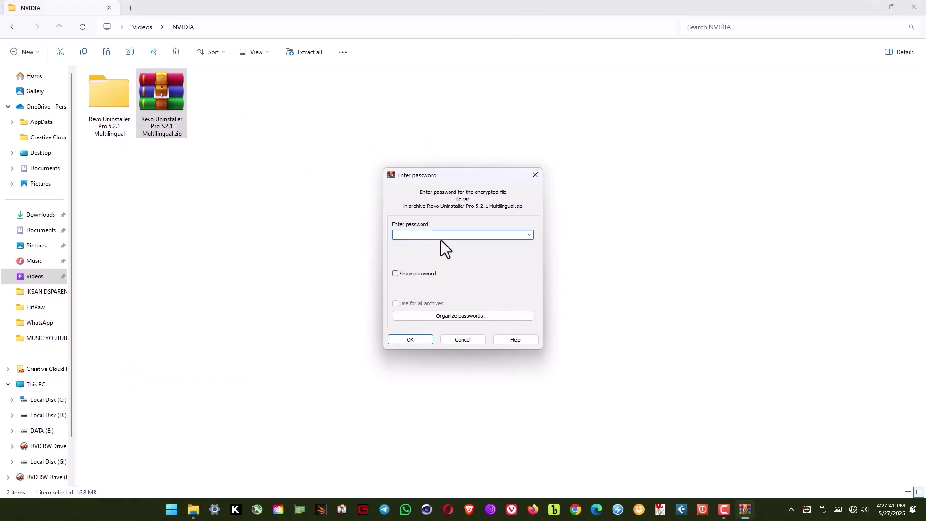
Enter the archive password, then open the extracted Revo Uninstaller Pro 5.2.1 Multilingual folder and subfolder.
{"action": "type", "text": "123"}
{"action": "left_click", "coordinate": [395, 273]}
{"action": "left_click", "coordinate": [414, 234]}
{"action": "left_click", "coordinate": [411, 339]}
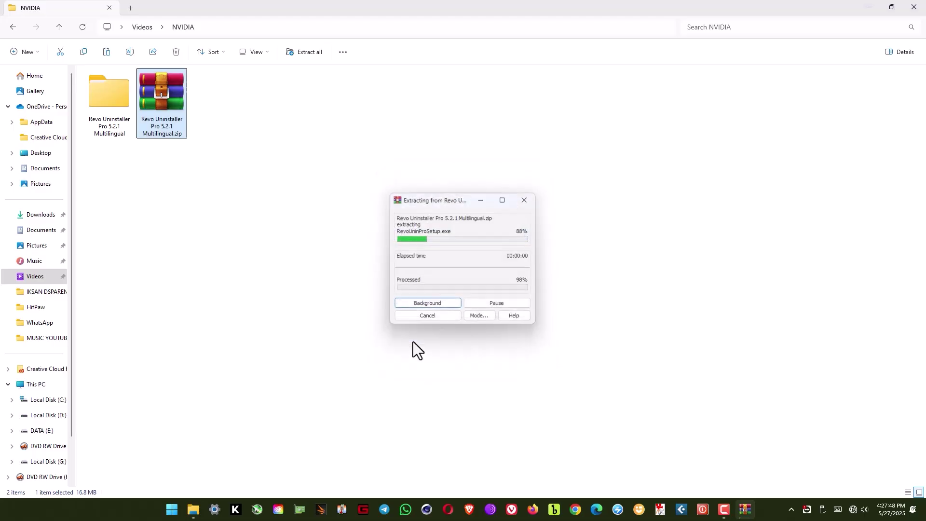
{"action": "double_click", "coordinate": [116, 96]}
{"action": "double_click", "coordinate": [117, 110]}
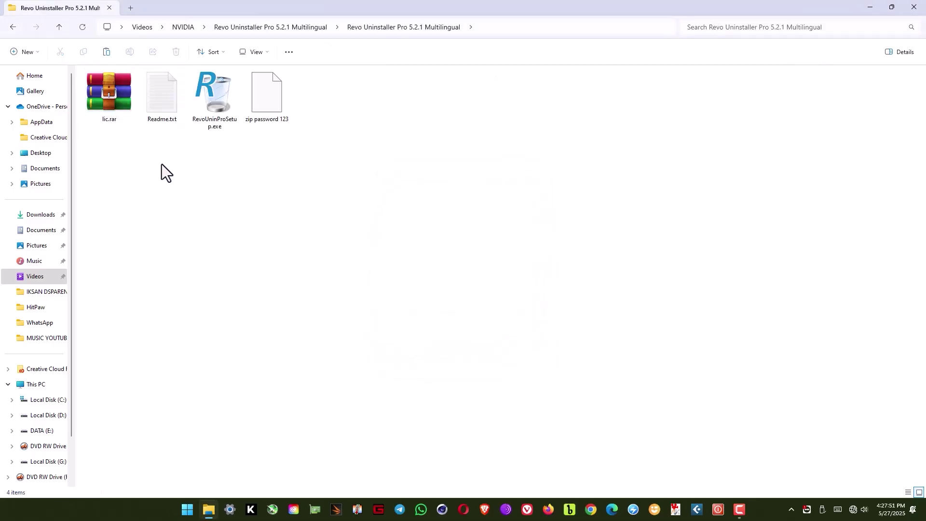
Install RevoUninProSetup.exe as administrator in English with default location and desktop shortcut.
{"action": "right_click", "coordinate": [214, 112]}
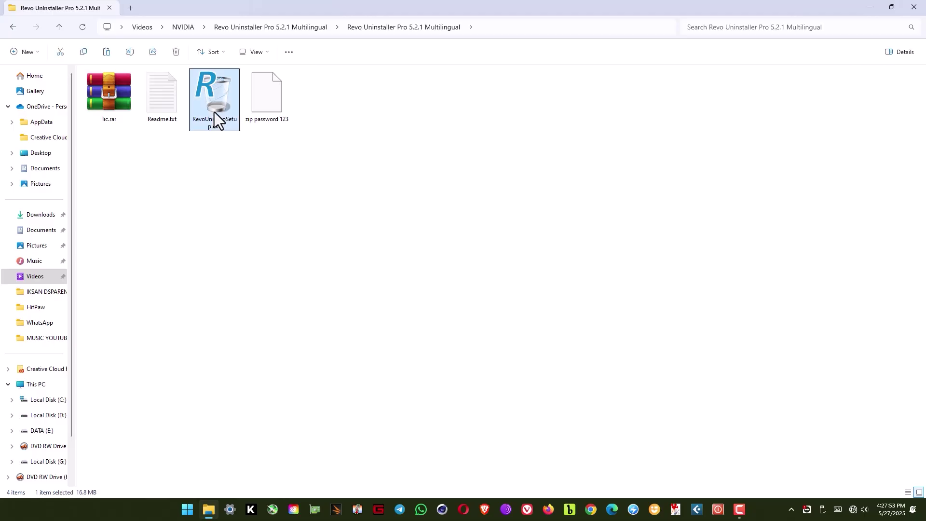
{"action": "left_click", "coordinate": [248, 129]}
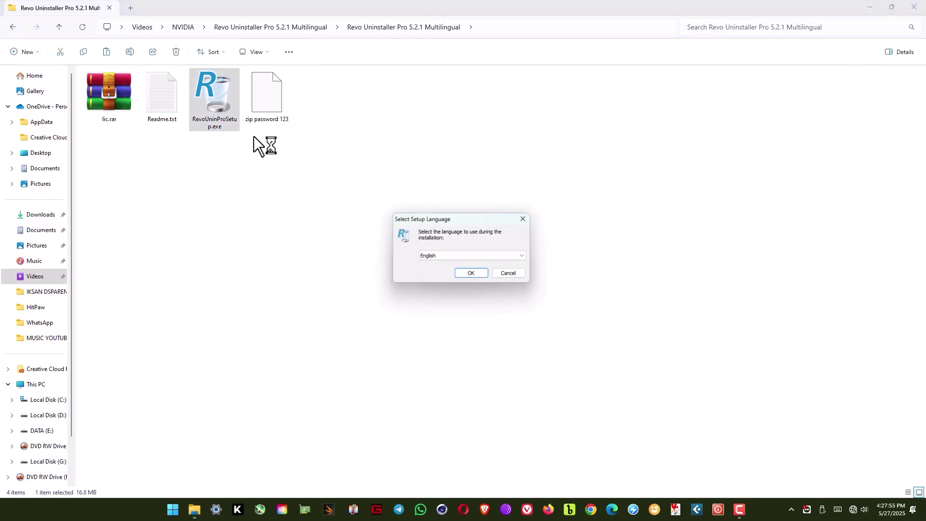
{"action": "left_click", "coordinate": [473, 274]}
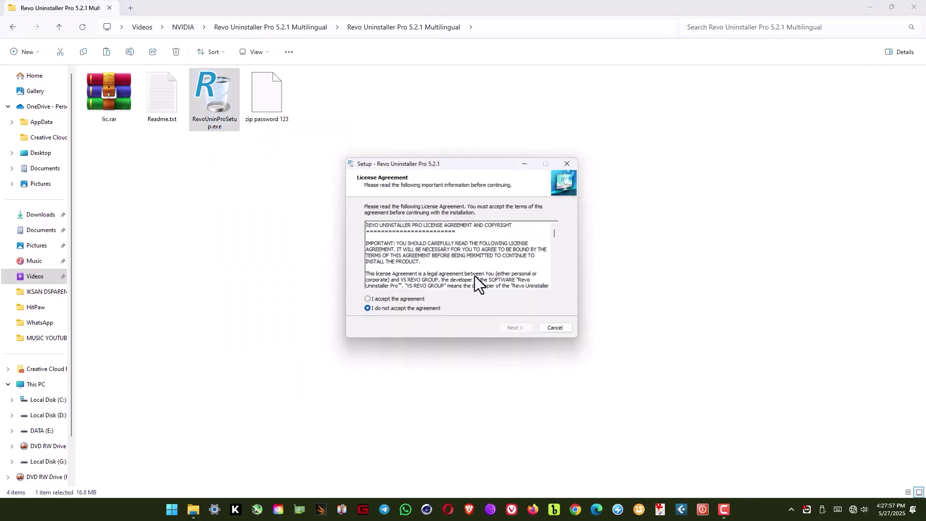
{"action": "left_click", "coordinate": [386, 301]}
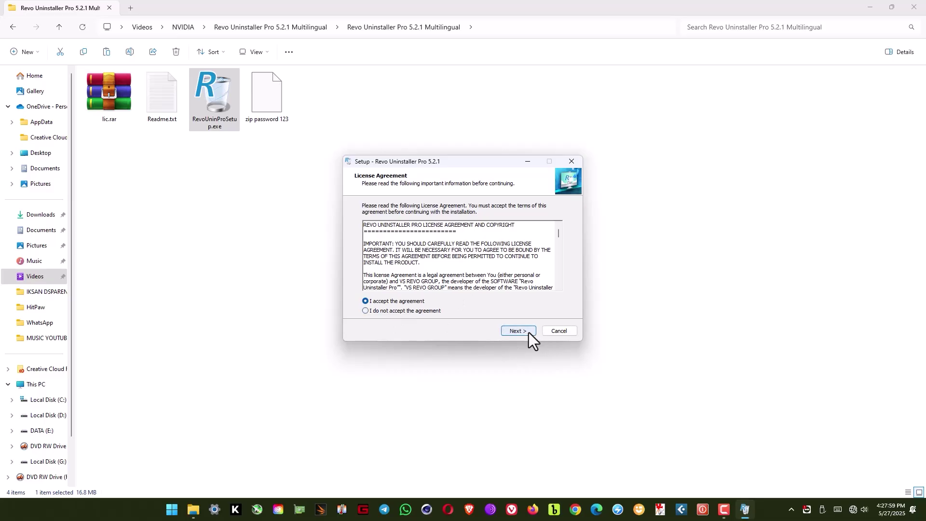
{"action": "left_click", "coordinate": [527, 332]}
{"action": "left_click", "coordinate": [522, 332]}
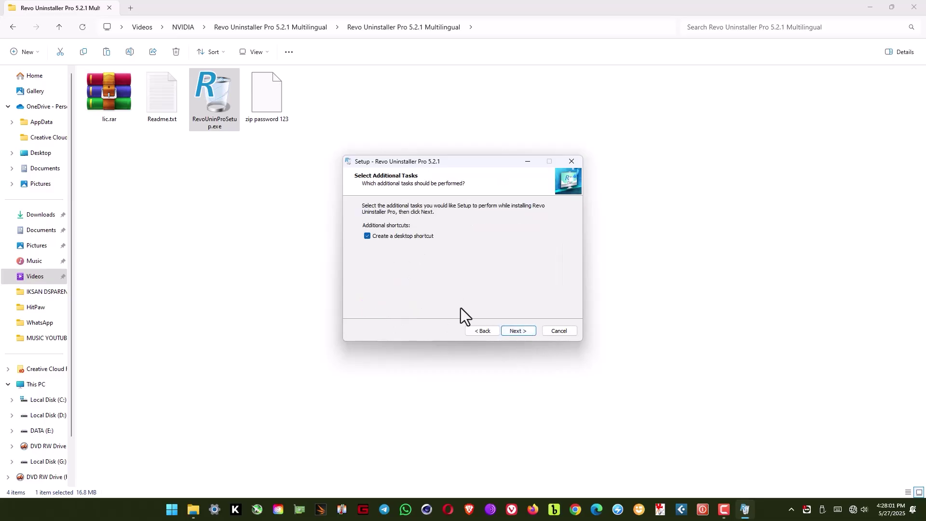
{"action": "left_click", "coordinate": [515, 333]}
{"action": "left_click", "coordinate": [515, 333]}
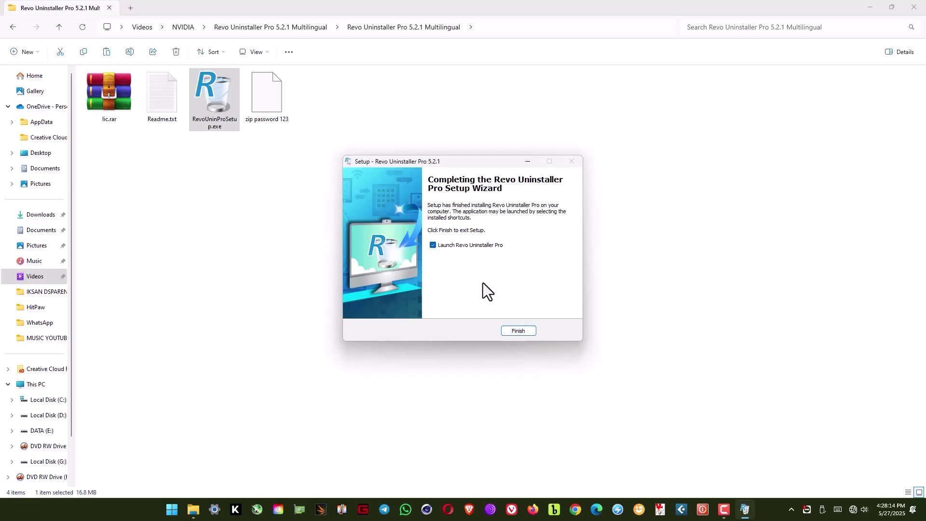
{"action": "left_click", "coordinate": [519, 331]}
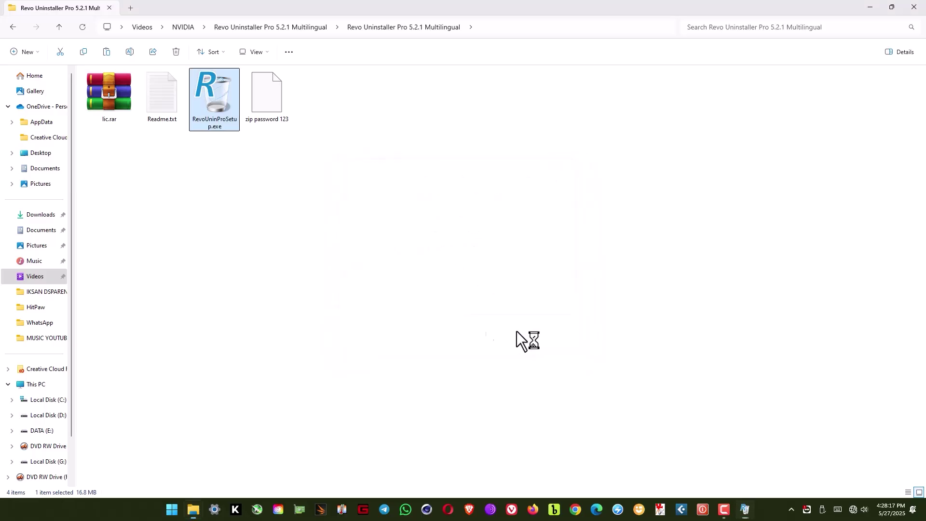
Extract lic.rar into a lic folder and open that folder.
{"action": "right_click", "coordinate": [116, 102]}
{"action": "mouse_move", "coordinate": [139, 117]}
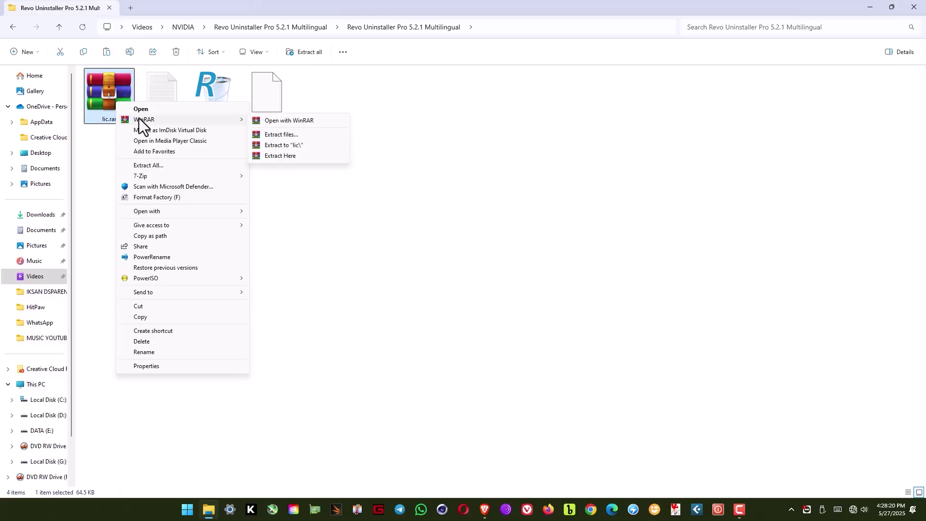
{"action": "left_click", "coordinate": [299, 146]}
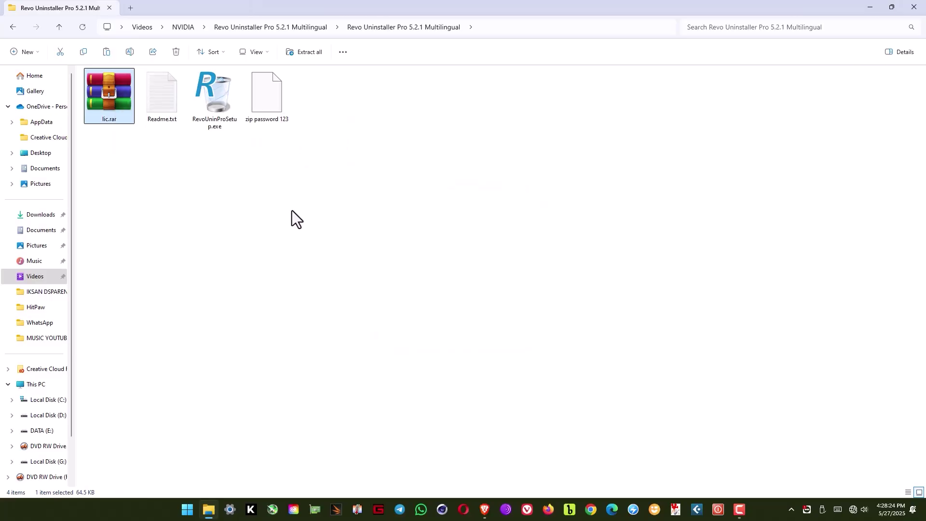
{"action": "double_click", "coordinate": [313, 108]}
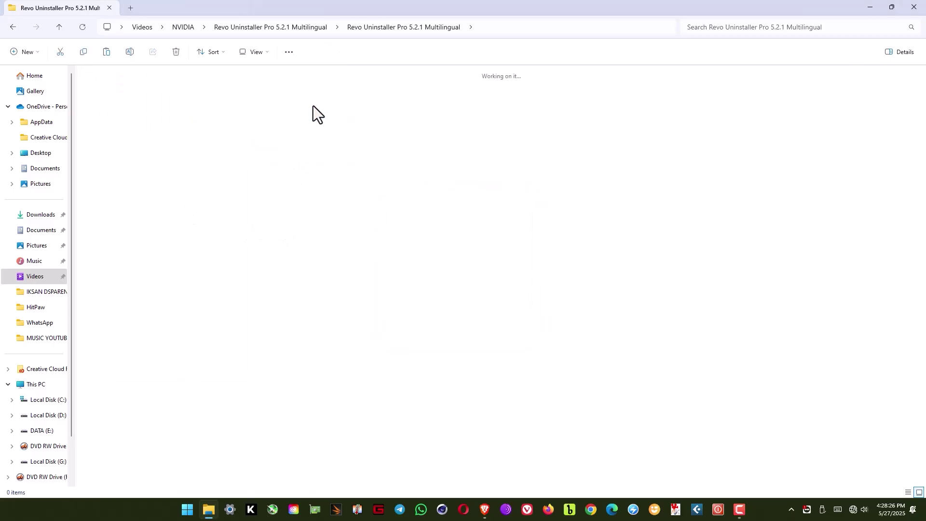
Copy the revouninstallerpro5.lic license file to the clipboard.
{"action": "left_click", "coordinate": [169, 105]}
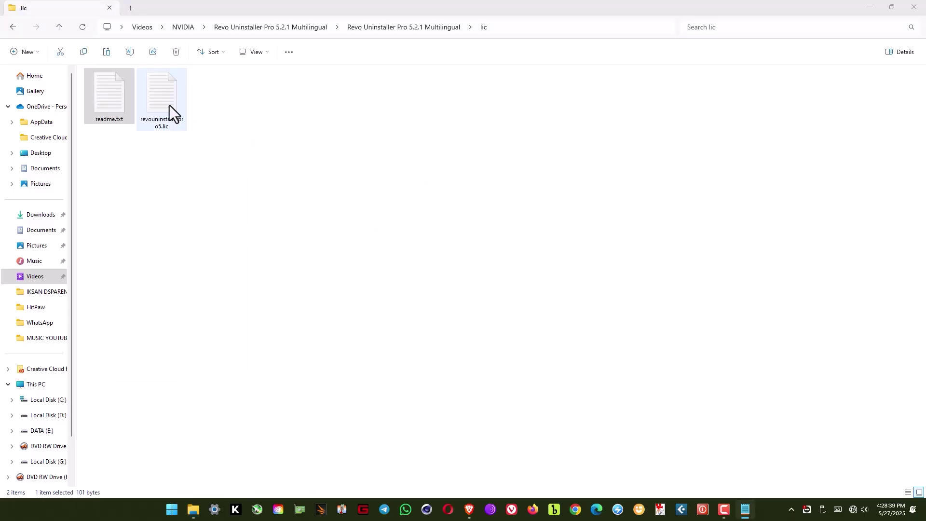
{"action": "right_click", "coordinate": [169, 105]}
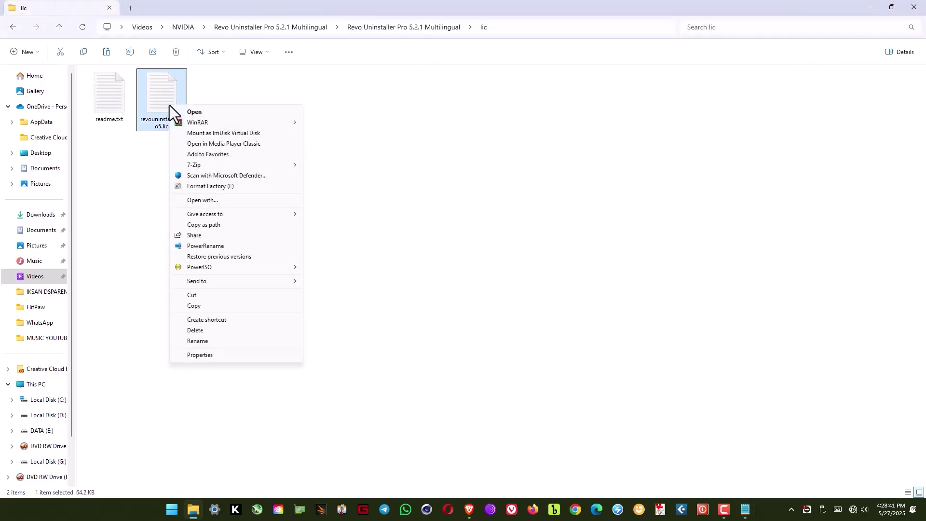
{"action": "mouse_move", "coordinate": [195, 124]}
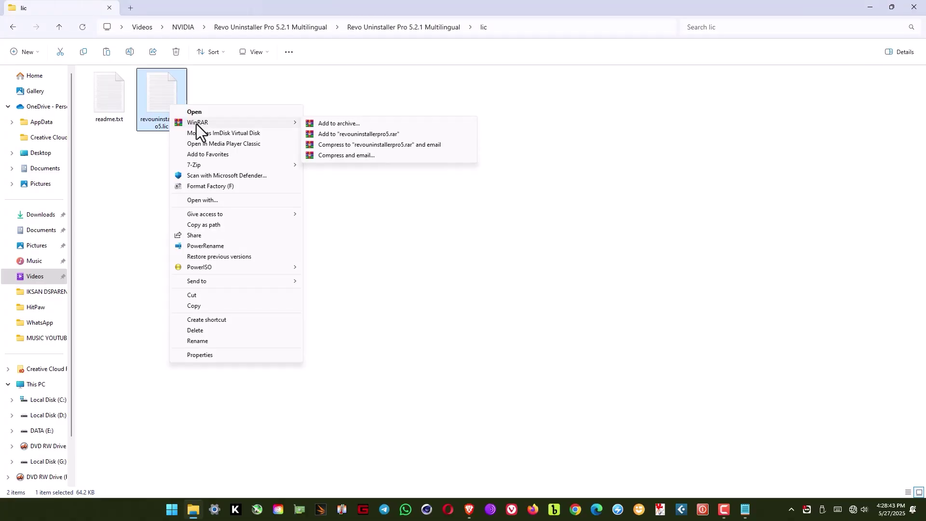
{"action": "left_click", "coordinate": [197, 307]}
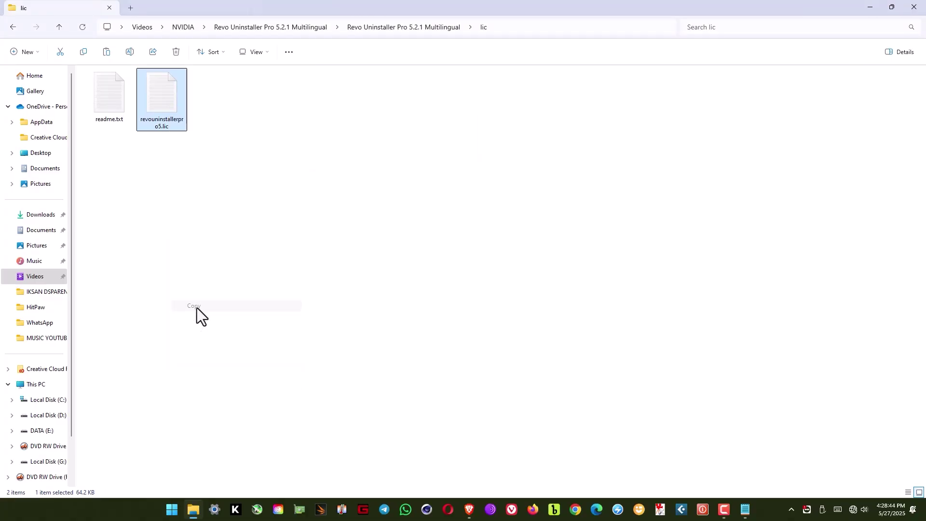
{"action": "left_click", "coordinate": [308, 260]}
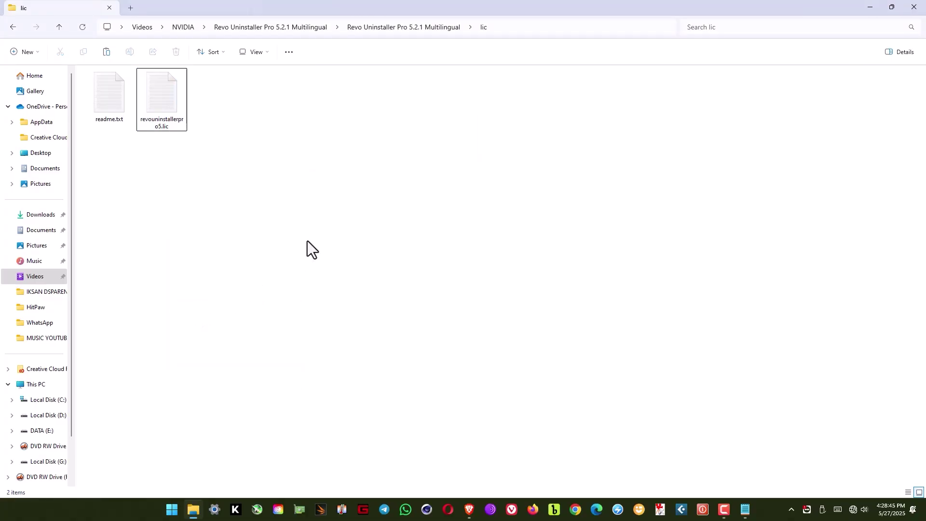
In a new tab on Local Disk (C:), turn on Hidden items visibility.
{"action": "left_click", "coordinate": [131, 7]}
{"action": "double_click", "coordinate": [153, 104]}
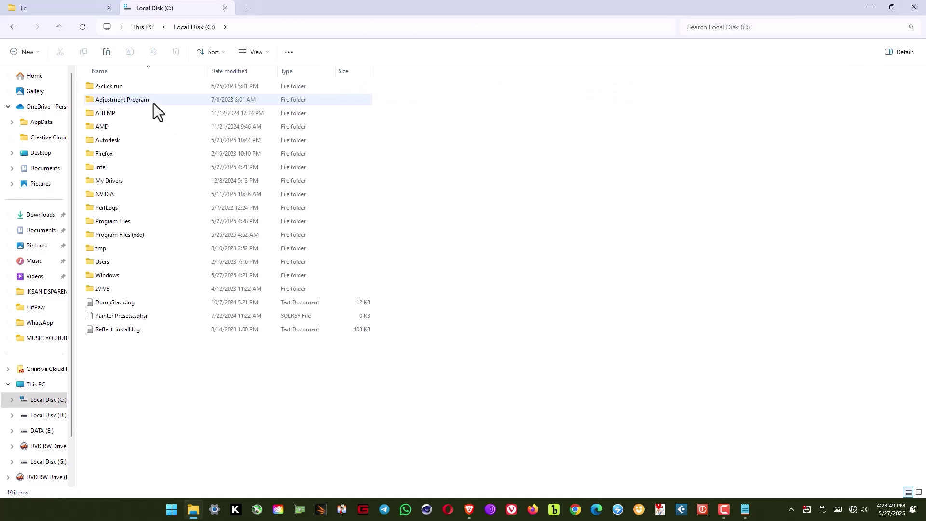
{"action": "left_click", "coordinate": [258, 54]}
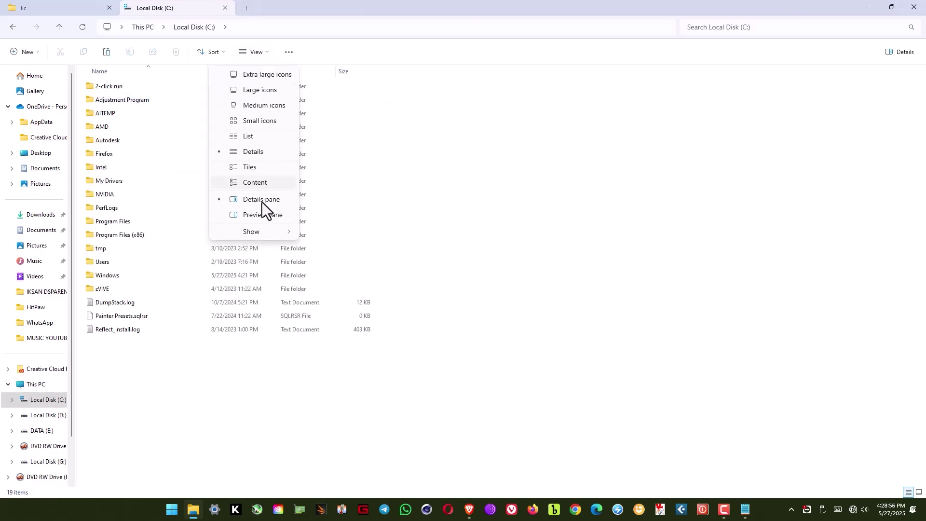
{"action": "mouse_move", "coordinate": [260, 235]}
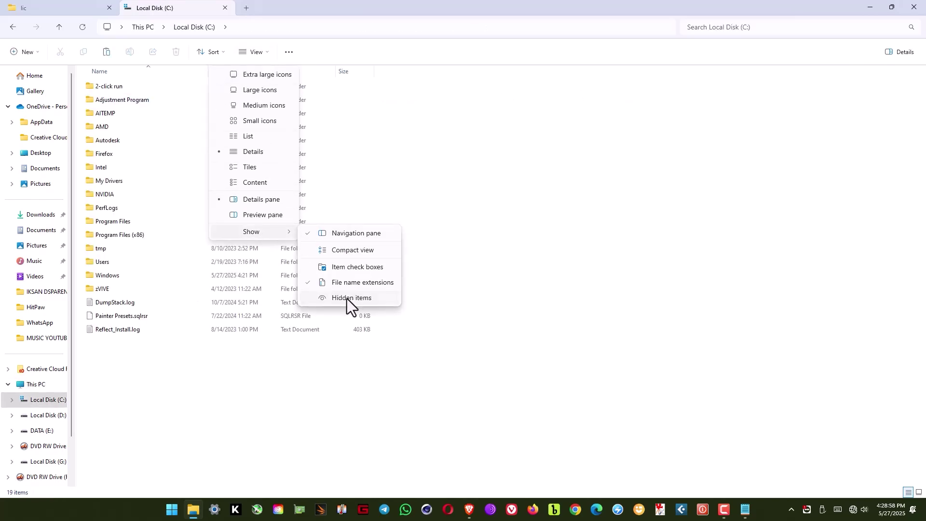
{"action": "left_click", "coordinate": [346, 299]}
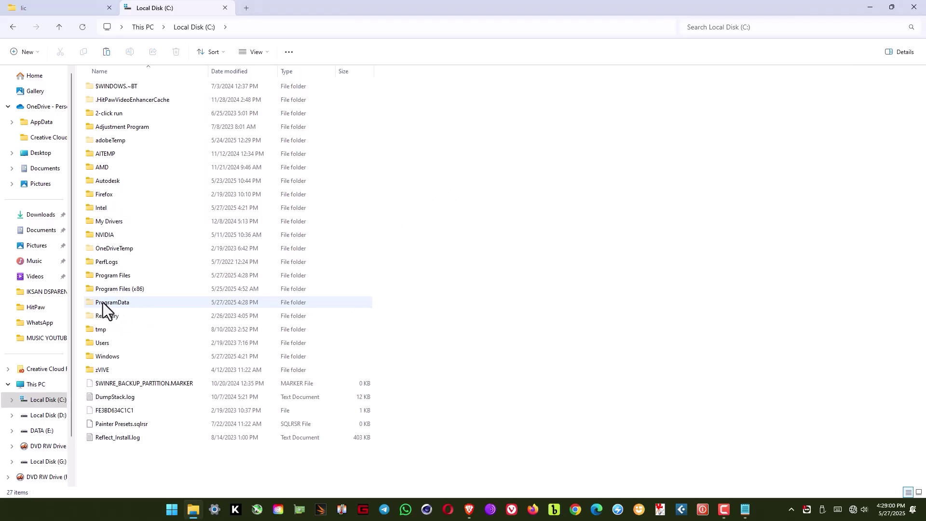
Open ProgramData and jump down the list to folders starting with V.
{"action": "double_click", "coordinate": [126, 303]}
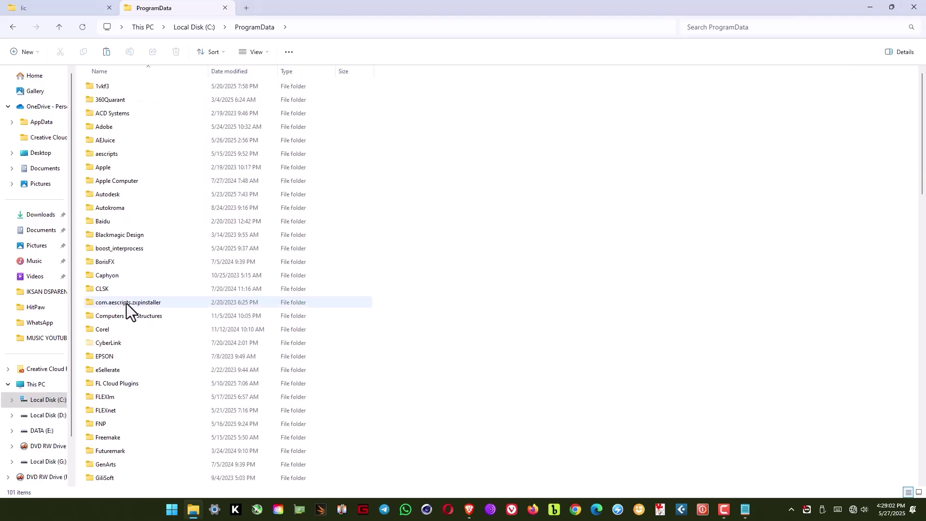
{"action": "scroll", "coordinate": [126, 302], "scroll_direction": "down", "scroll_amount": 10}
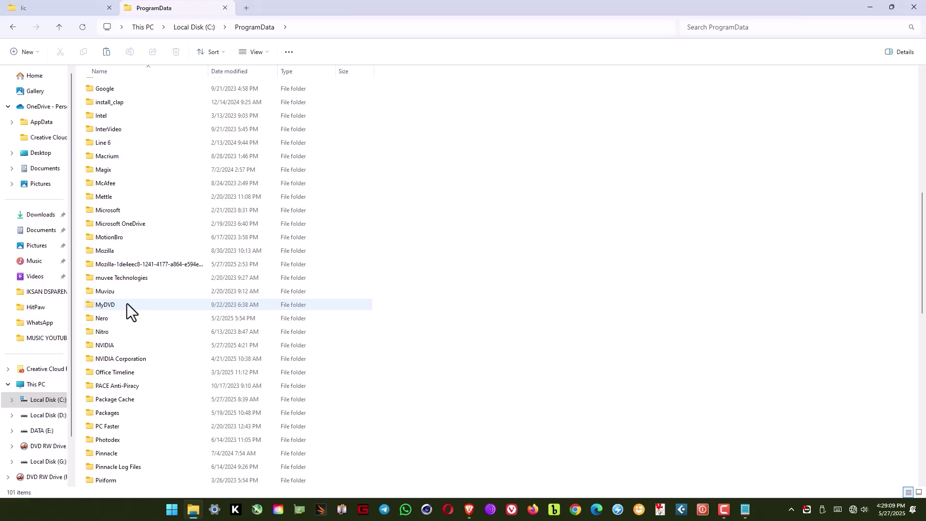
{"action": "scroll", "coordinate": [126, 302], "scroll_direction": "down", "scroll_amount": 2}
{"action": "scroll", "coordinate": [126, 303], "scroll_direction": "down", "scroll_amount": 1}
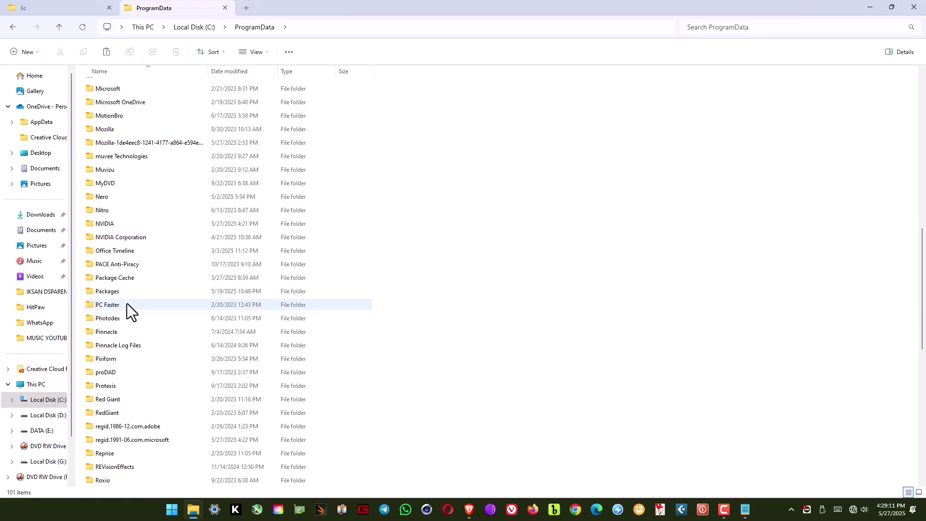
{"action": "scroll", "coordinate": [127, 311], "scroll_direction": "down", "scroll_amount": 1}
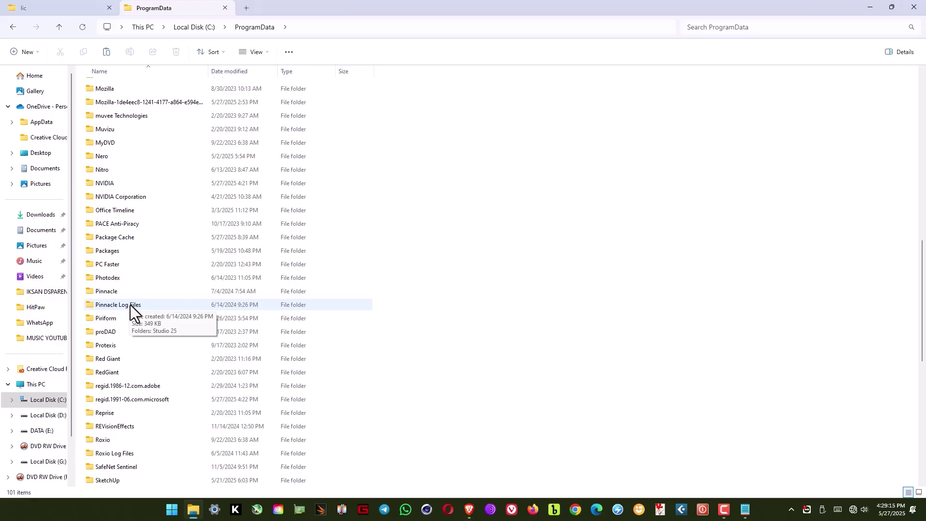
{"action": "scroll", "coordinate": [131, 305], "scroll_direction": "down", "scroll_amount": 1}
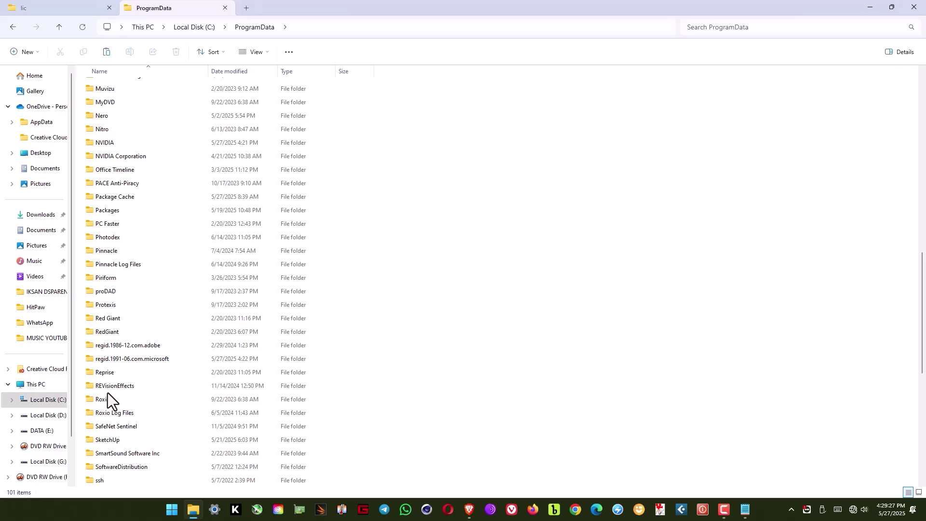
{"action": "scroll", "coordinate": [296, 320], "scroll_direction": "up", "scroll_amount": 2}
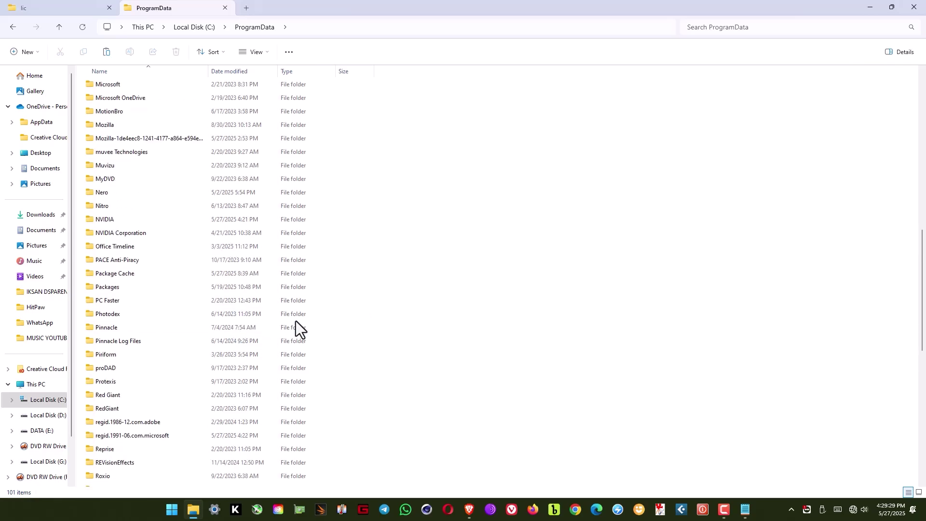
{"action": "left_click", "coordinate": [288, 314]}
{"action": "key", "text": "v"}
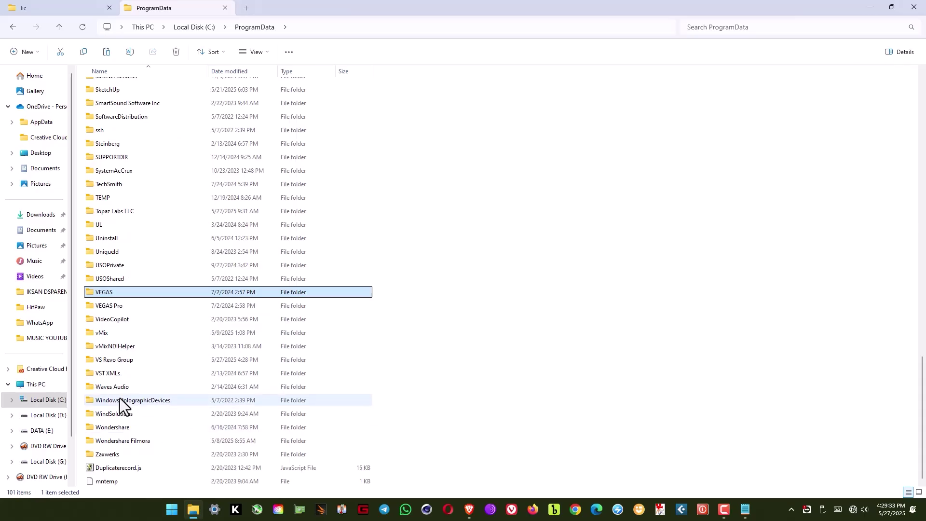
Paste the license into VS Revo Group\Revo Uninstaller Pro, replacing revouninstallerpro5.lic with admin permission.
{"action": "left_click", "coordinate": [125, 361]}
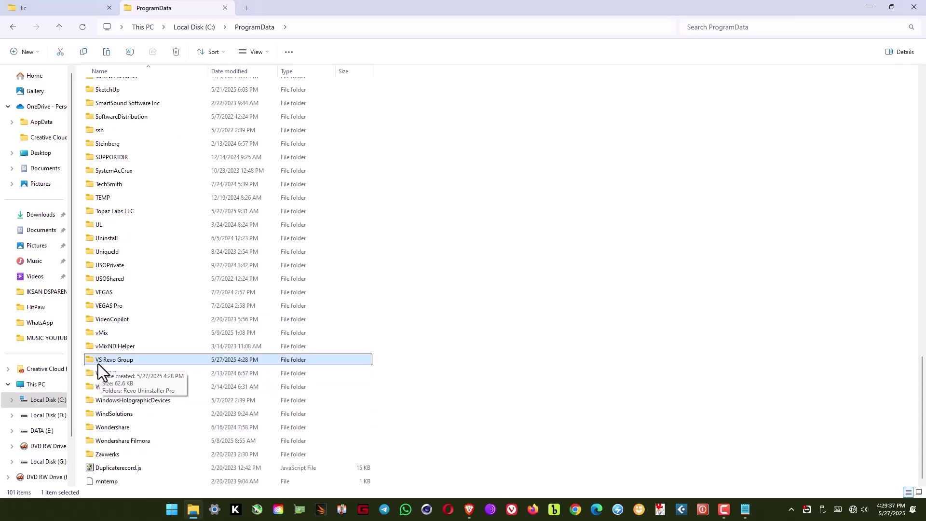
{"action": "double_click", "coordinate": [131, 360]}
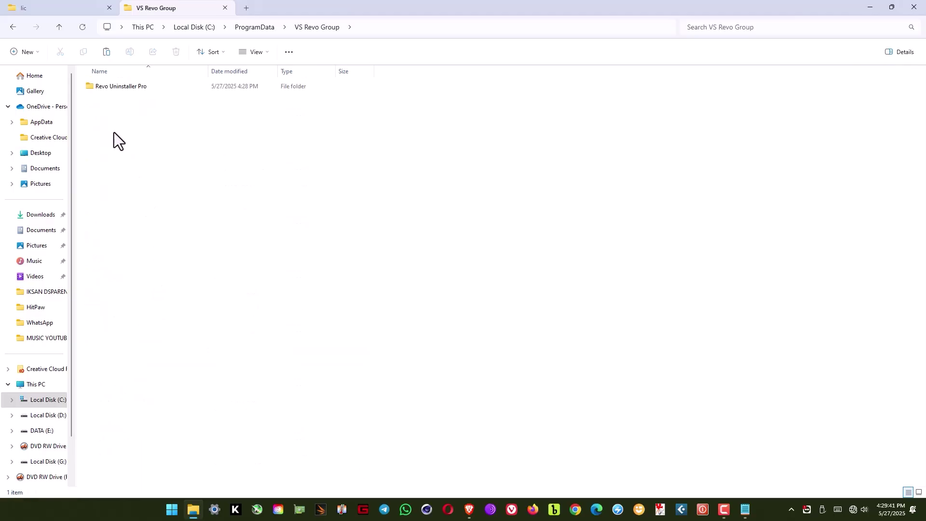
{"action": "double_click", "coordinate": [123, 90]}
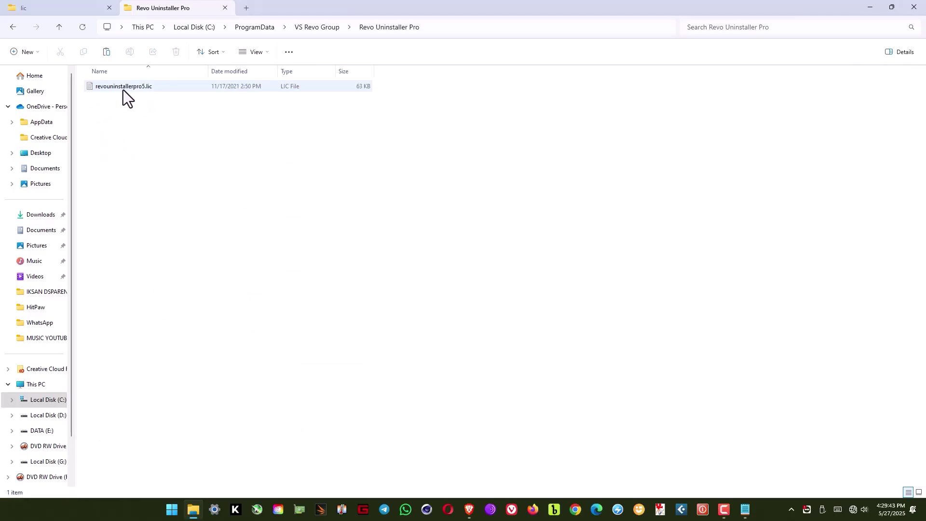
{"action": "right_click", "coordinate": [148, 137]}
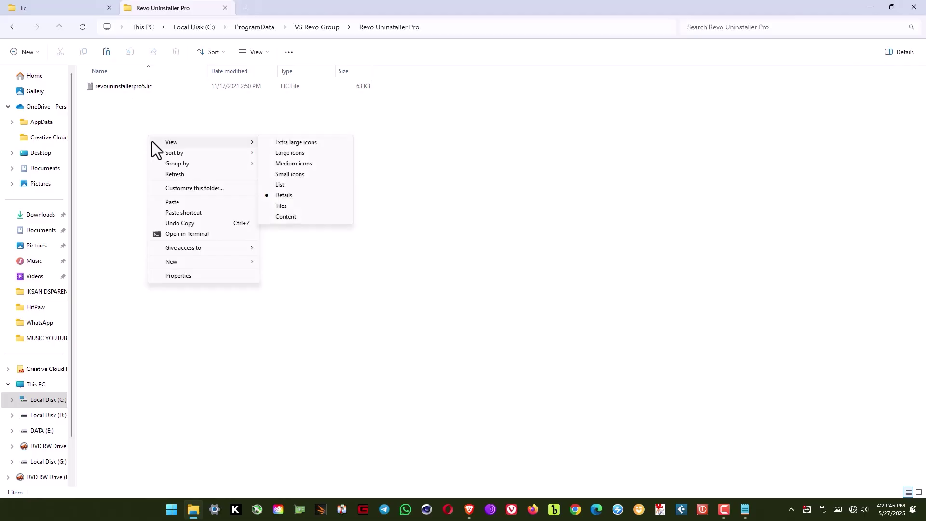
{"action": "left_click", "coordinate": [172, 201]}
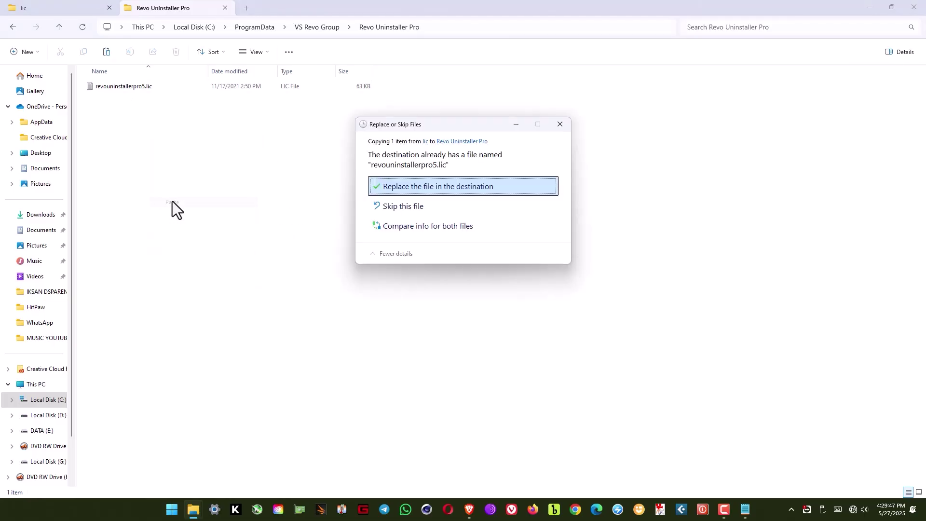
{"action": "left_click", "coordinate": [405, 187]}
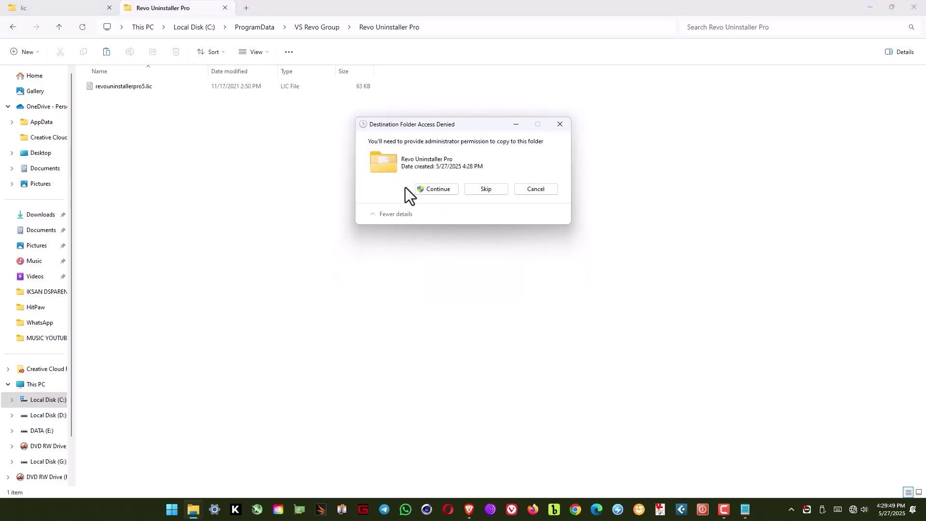
{"action": "left_click", "coordinate": [433, 190]}
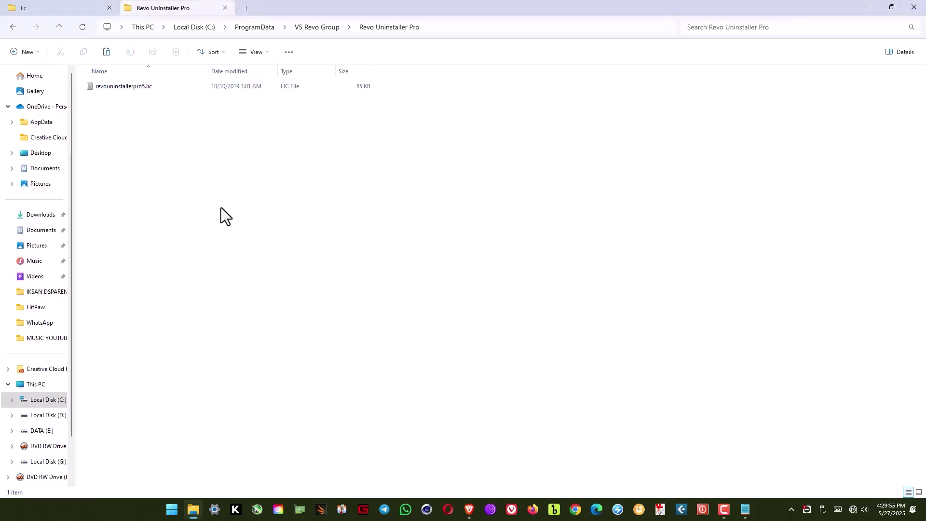
Return the lic tab to the parent Revo download folder and close File Explorer.
{"action": "left_click", "coordinate": [76, 7]}
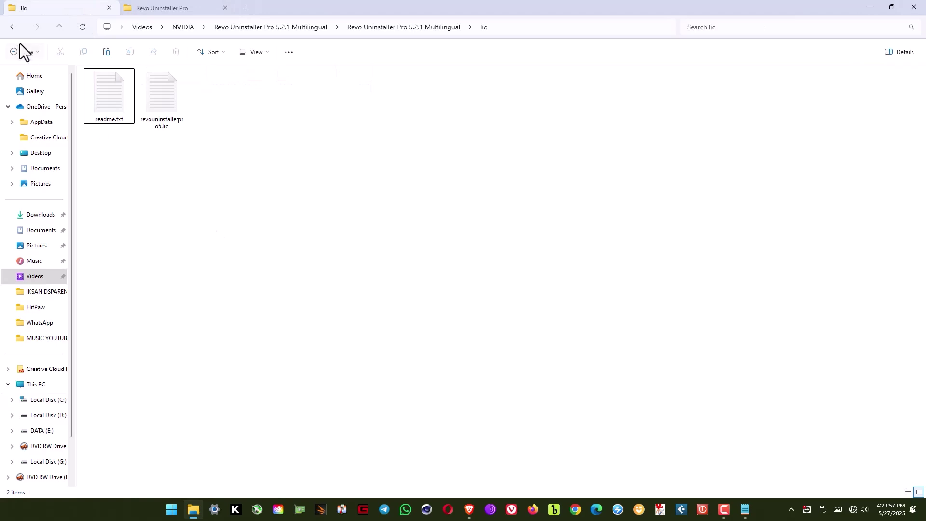
{"action": "left_click", "coordinate": [13, 28]}
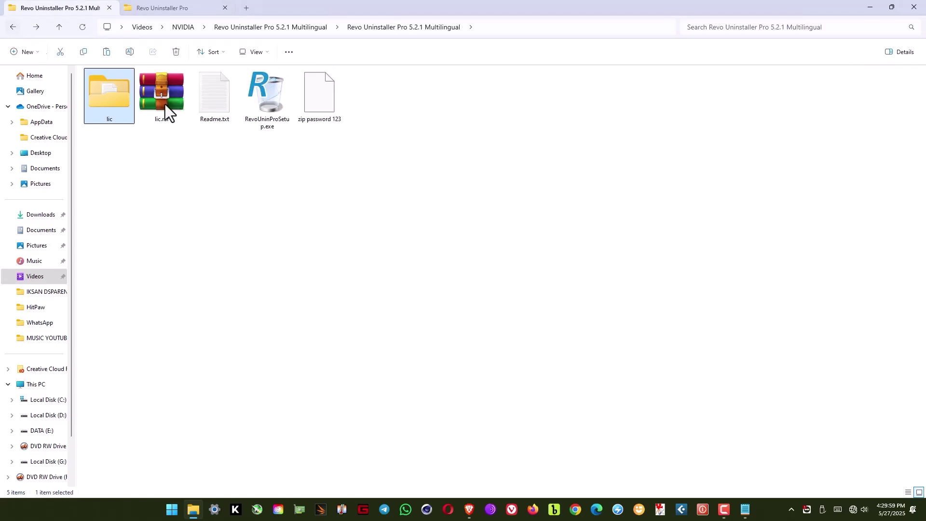
{"action": "left_click", "coordinate": [274, 212]}
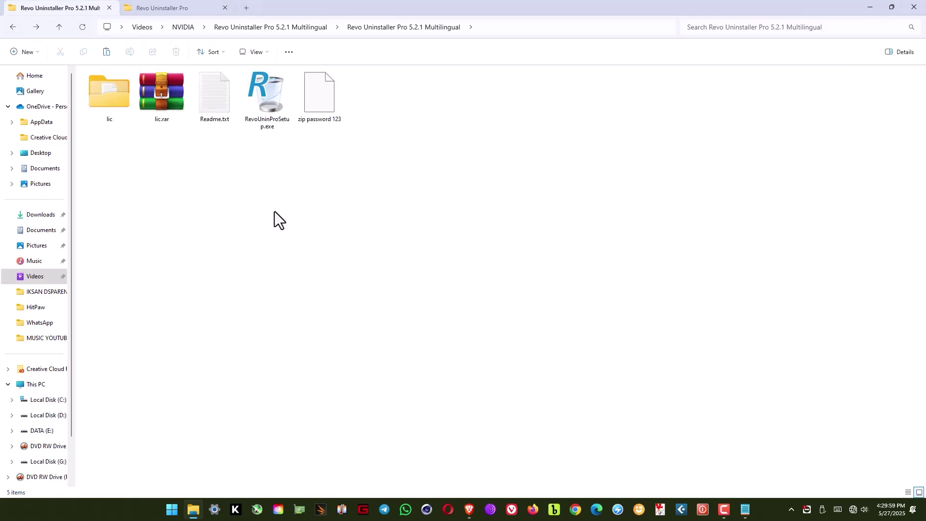
{"action": "left_click", "coordinate": [913, 6]}
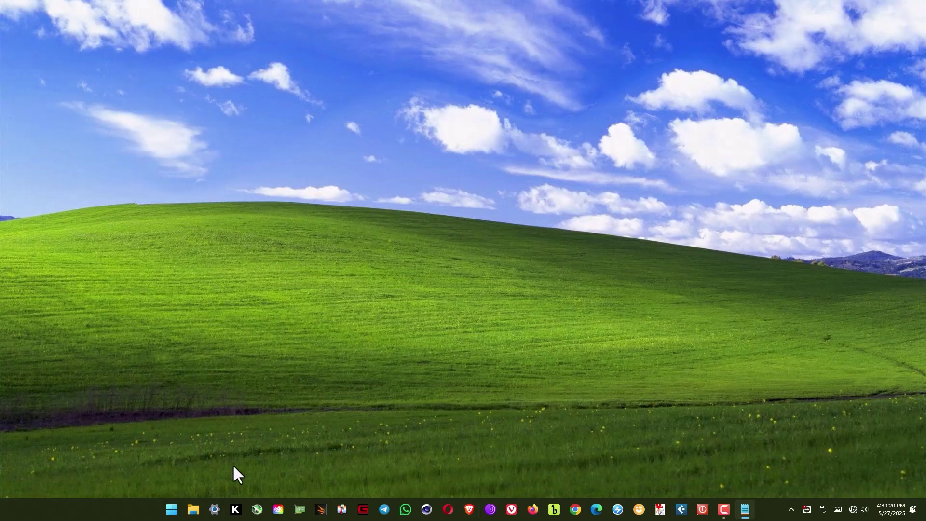
Launch Revo Uninstaller Pro by searching 'revo' in Start and pick the Classic theme.
{"action": "left_click", "coordinate": [172, 516]}
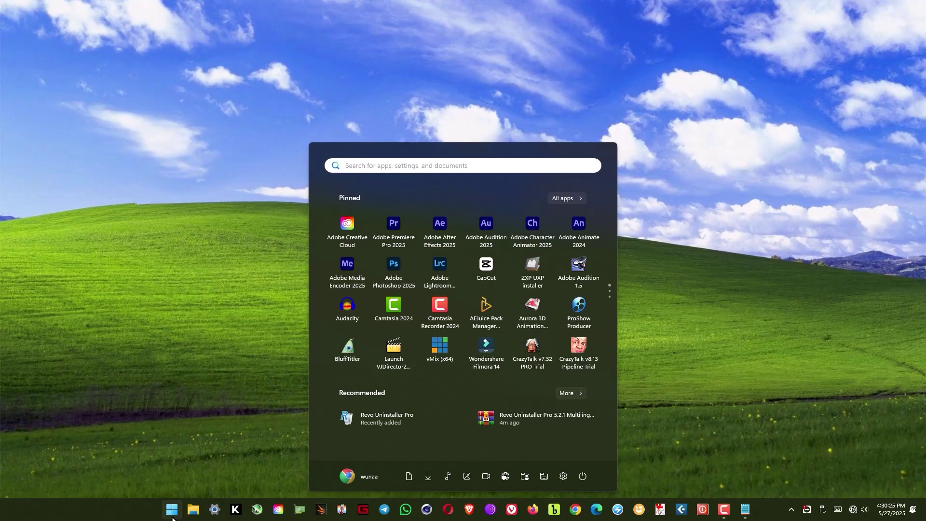
{"action": "type", "text": "revo"}
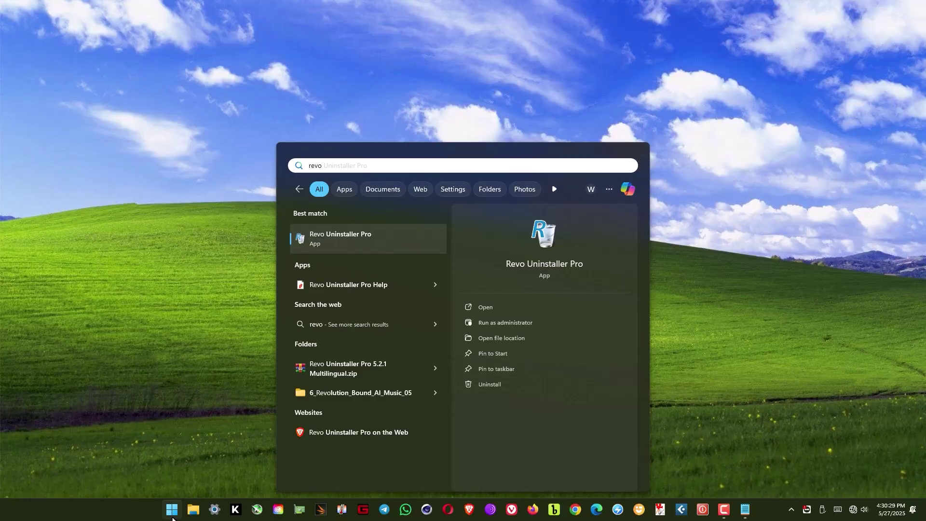
{"action": "left_click", "coordinate": [544, 239]}
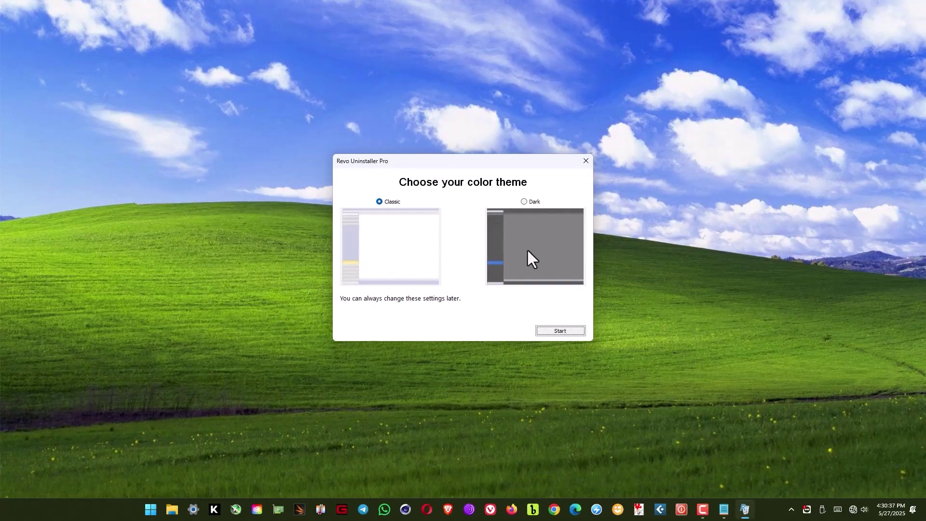
{"action": "left_click", "coordinate": [383, 201]}
Start Revo with the Classic theme and scroll All Programs down to Corel VideoStudio Ultimate 2021.
{"action": "left_click", "coordinate": [564, 331]}
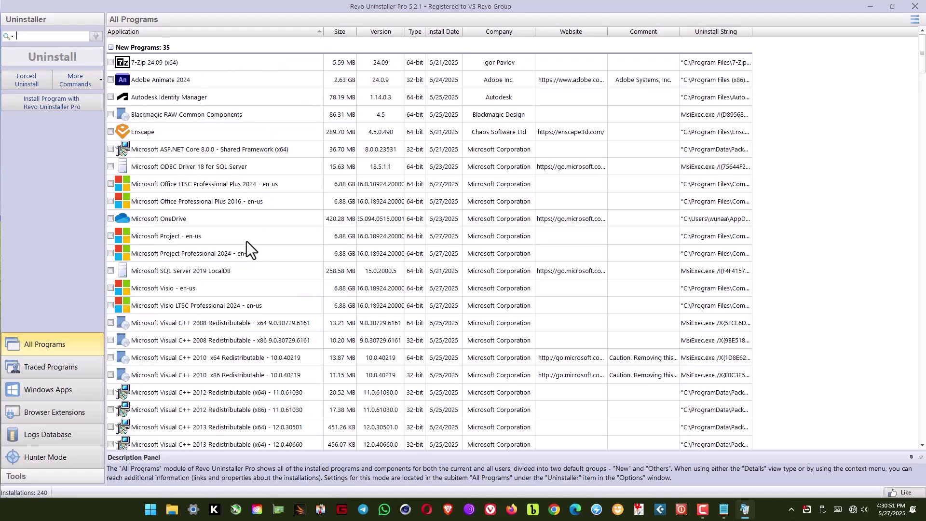
{"action": "scroll", "coordinate": [247, 241], "scroll_direction": "down", "scroll_amount": 4}
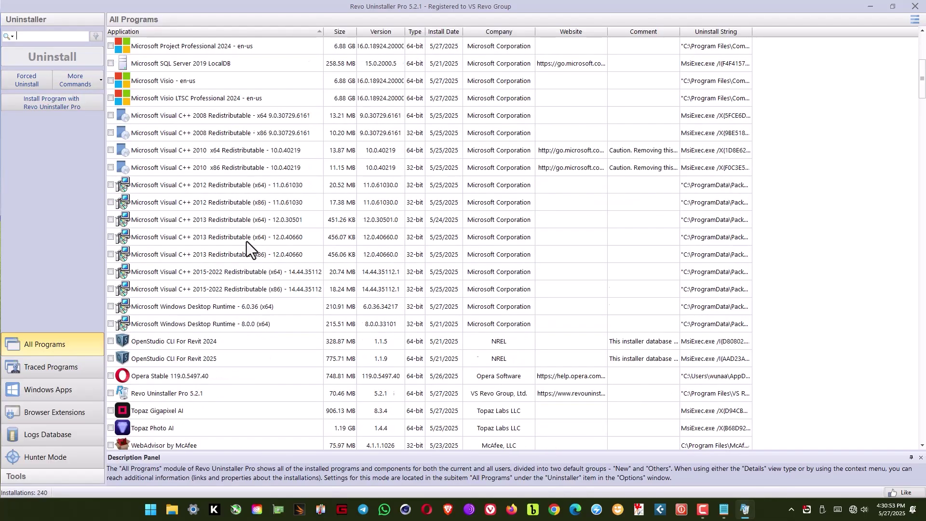
{"action": "scroll", "coordinate": [247, 241], "scroll_direction": "down", "scroll_amount": 8}
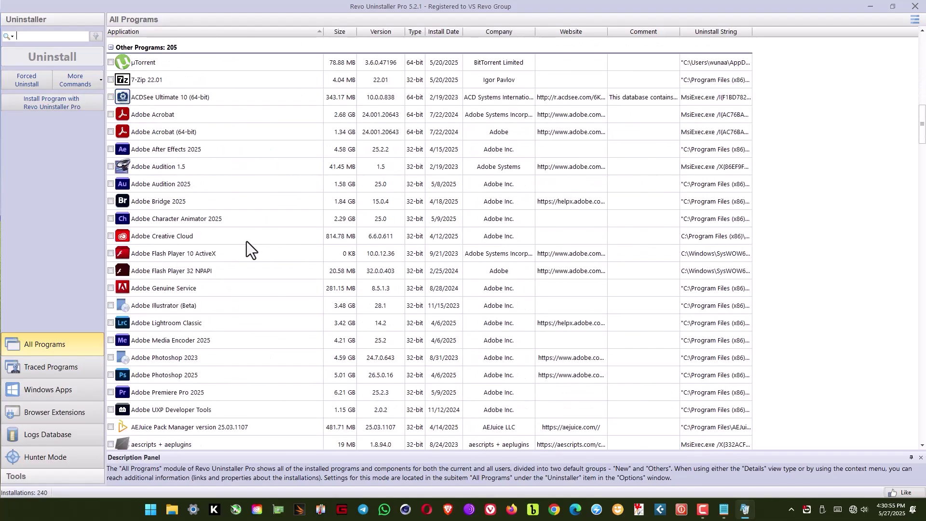
{"action": "scroll", "coordinate": [247, 241], "scroll_direction": "down", "scroll_amount": 12}
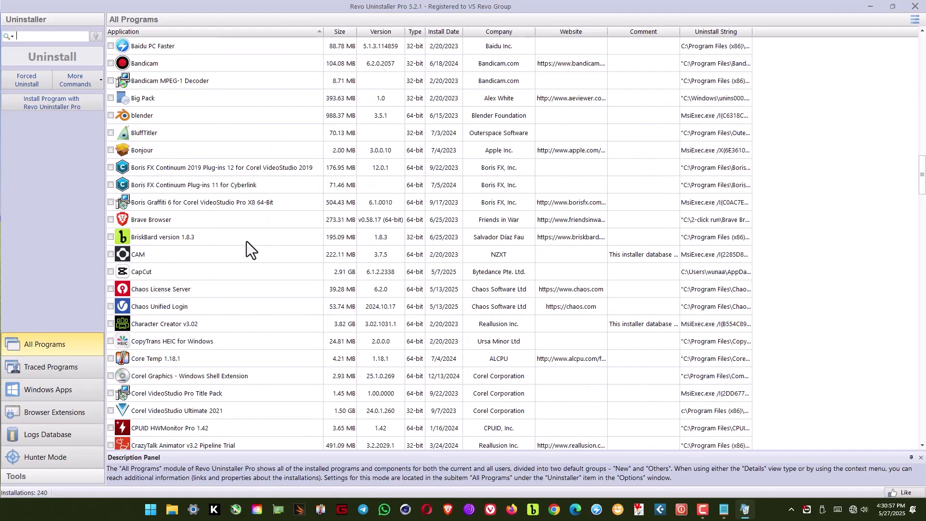
{"action": "scroll", "coordinate": [247, 241], "scroll_direction": "down", "scroll_amount": 2}
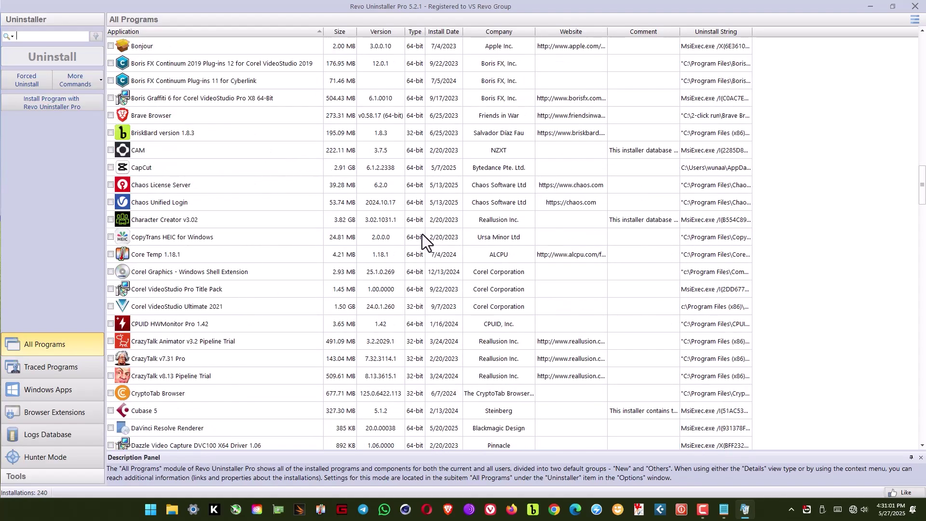
{"action": "left_click", "coordinate": [151, 516]}
{"action": "type", "text": "co"}
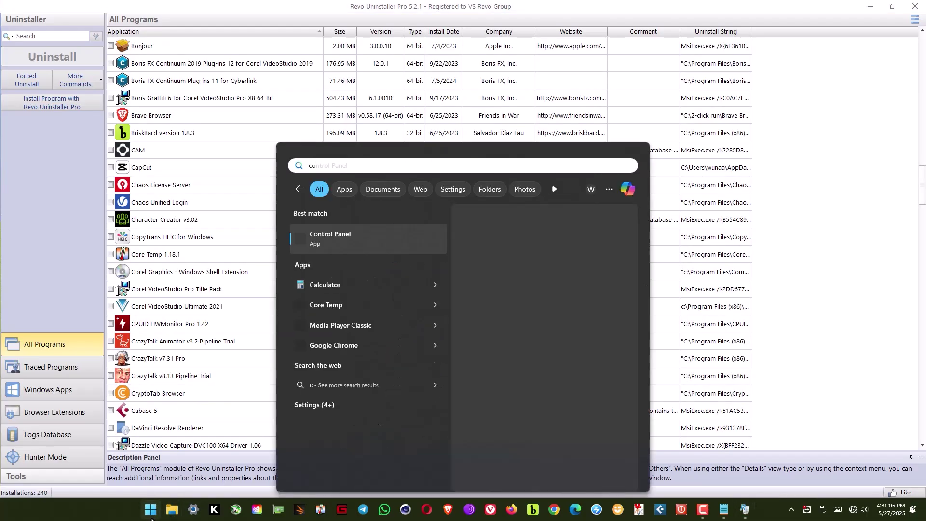
{"action": "type", "text": "ntrol"}
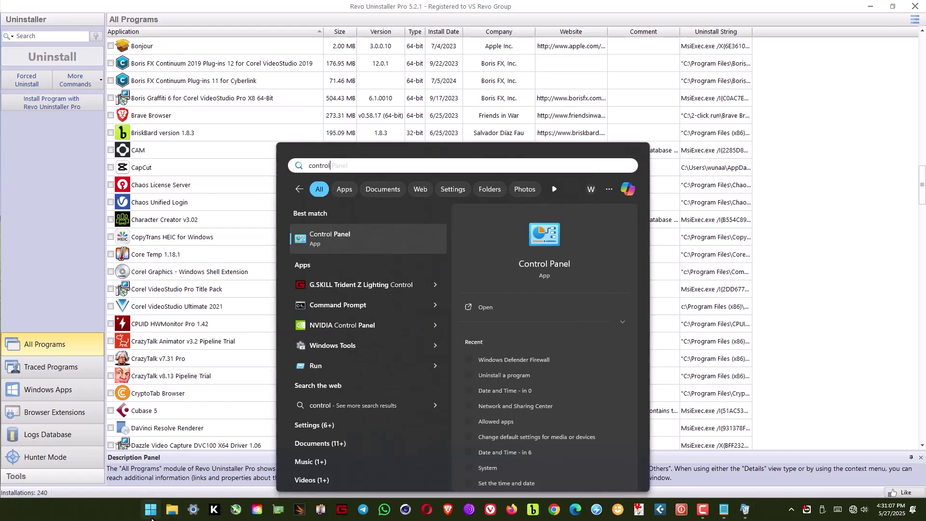
{"action": "left_click", "coordinate": [547, 238]}
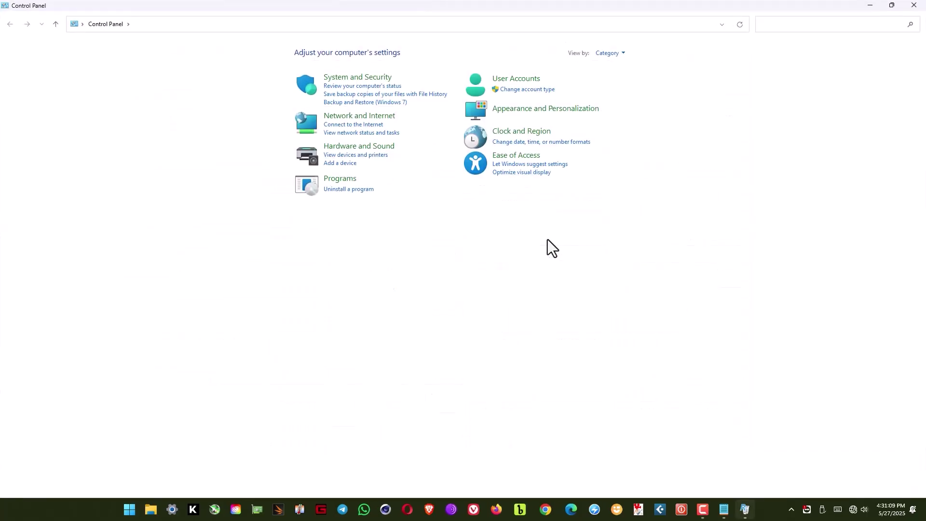
{"action": "left_click", "coordinate": [338, 189]}
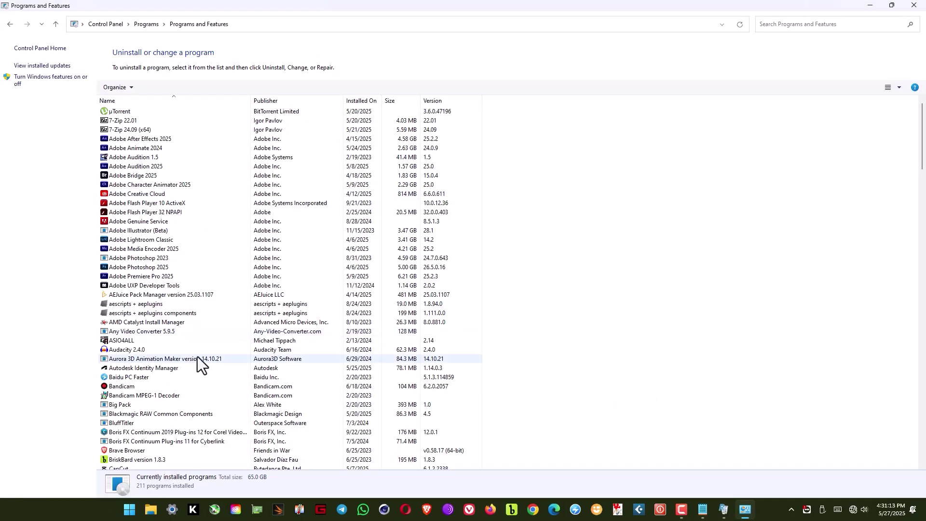
{"action": "scroll", "coordinate": [197, 357], "scroll_direction": "down", "scroll_amount": 1}
{"action": "scroll", "coordinate": [197, 357], "scroll_direction": "down", "scroll_amount": 6}
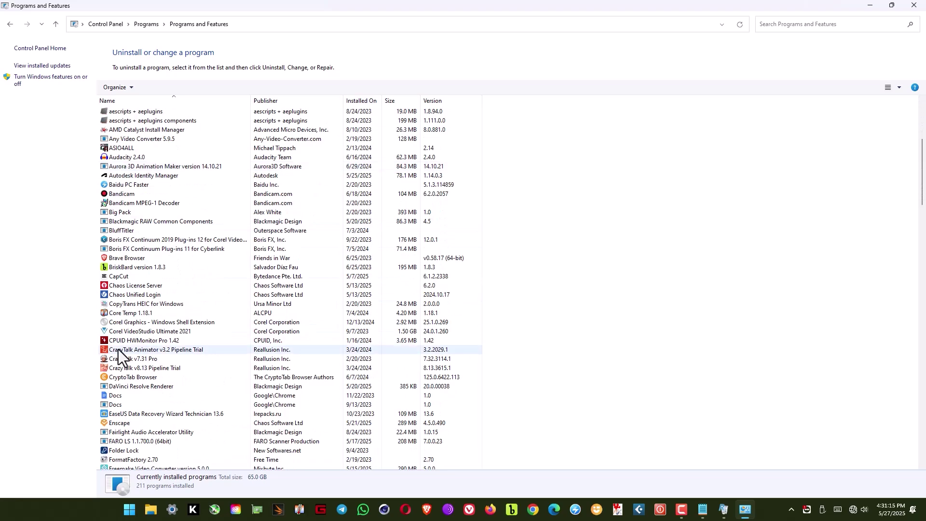
{"action": "left_click", "coordinate": [118, 332]}
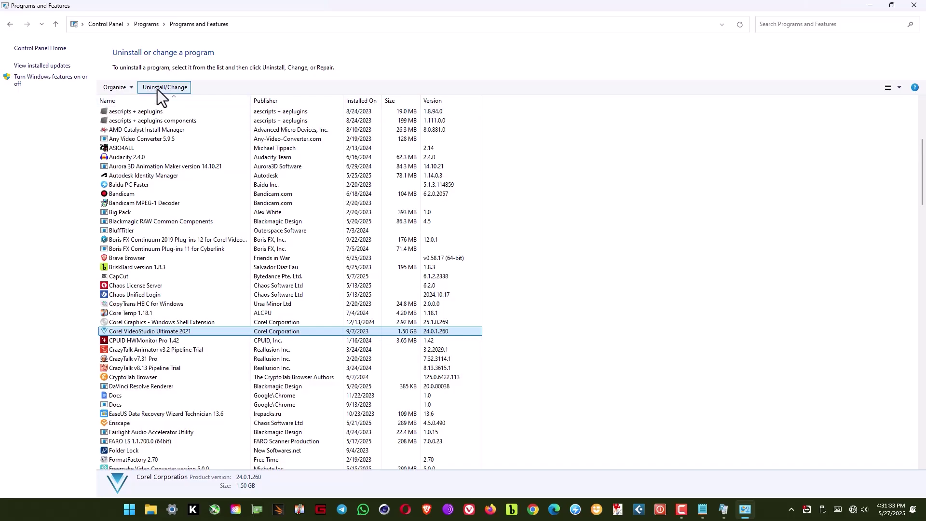
{"action": "left_click", "coordinate": [157, 88]}
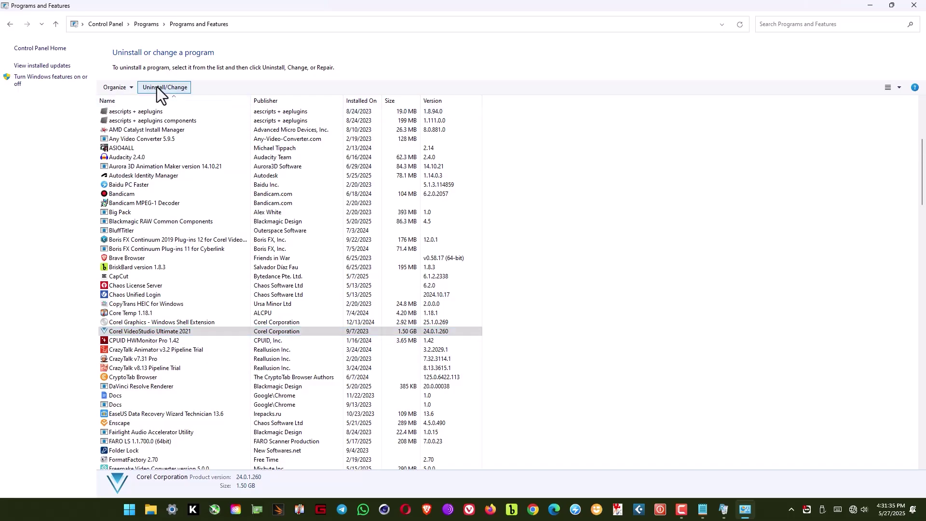
{"action": "left_click", "coordinate": [135, 331]}
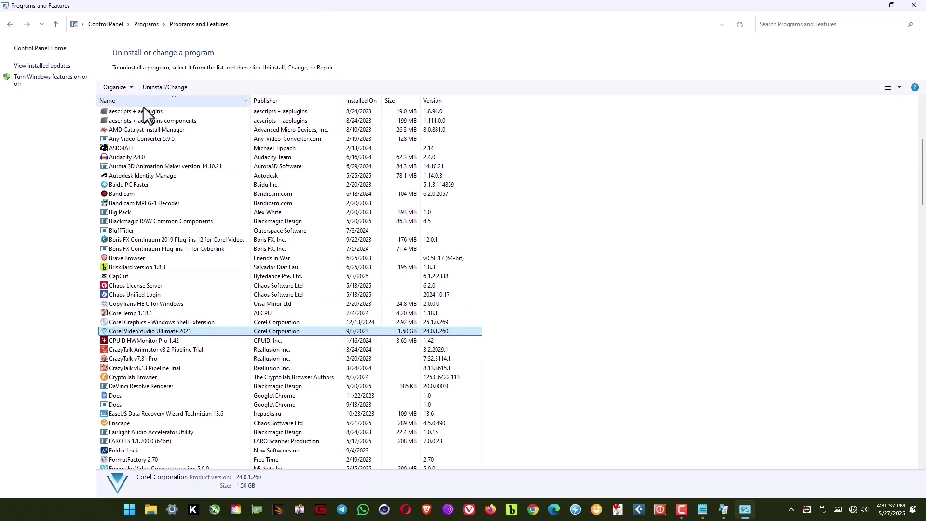
{"action": "left_click", "coordinate": [152, 89]}
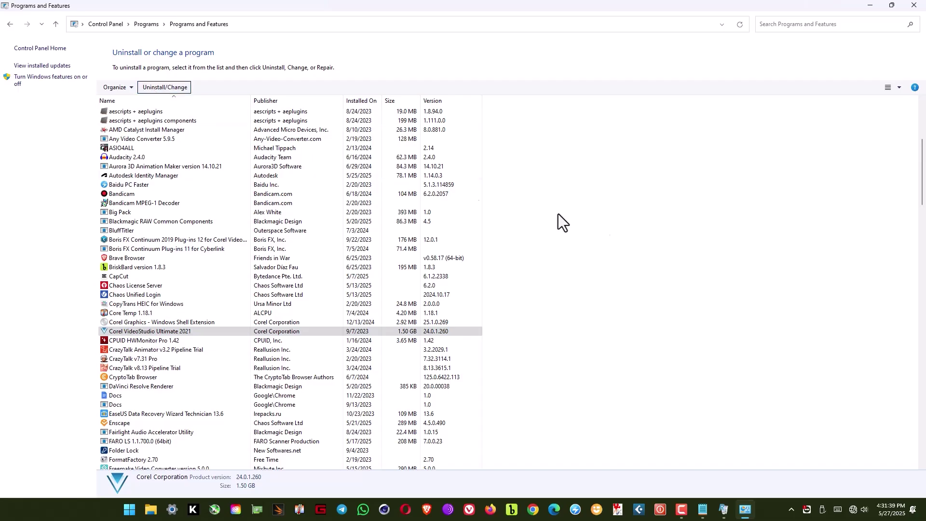
{"action": "left_click", "coordinate": [906, 4]}
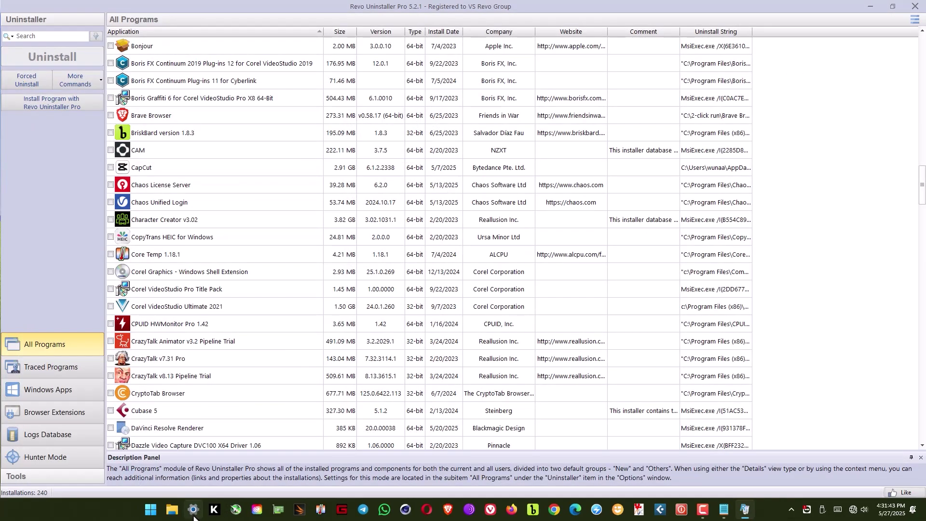
Open Settings > Apps > Installed apps and scroll to Corel VideoStudio Ultimate 2021 (1.50 GB).
{"action": "left_click", "coordinate": [191, 516]}
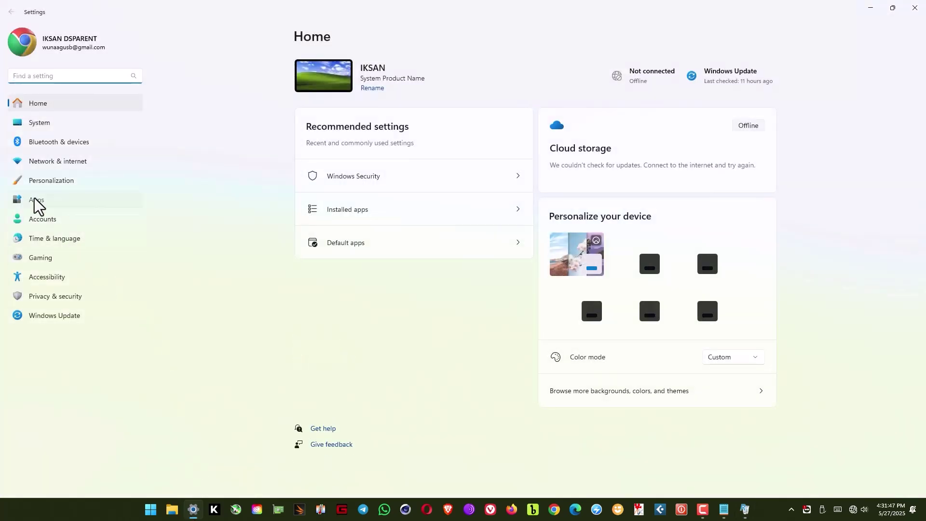
{"action": "left_click", "coordinate": [34, 199]}
{"action": "left_click", "coordinate": [336, 75]}
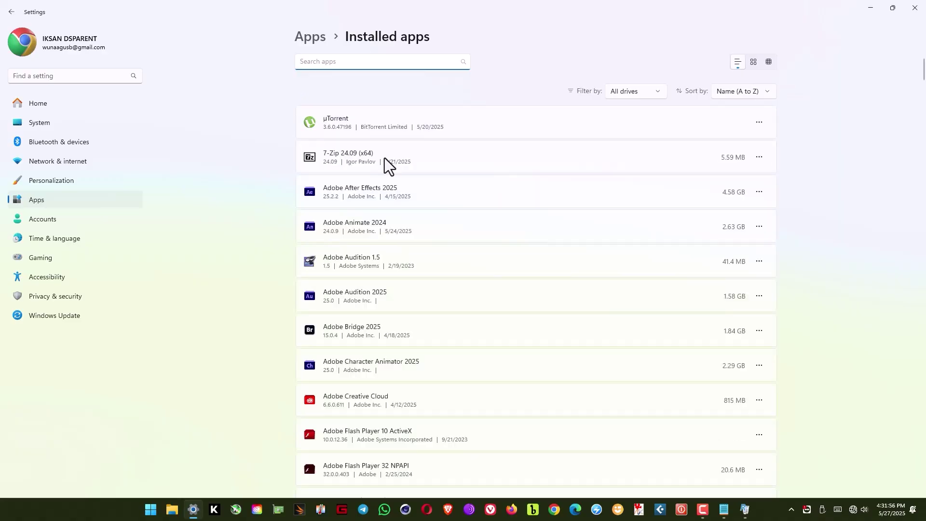
{"action": "scroll", "coordinate": [419, 231], "scroll_direction": "down", "scroll_amount": 8}
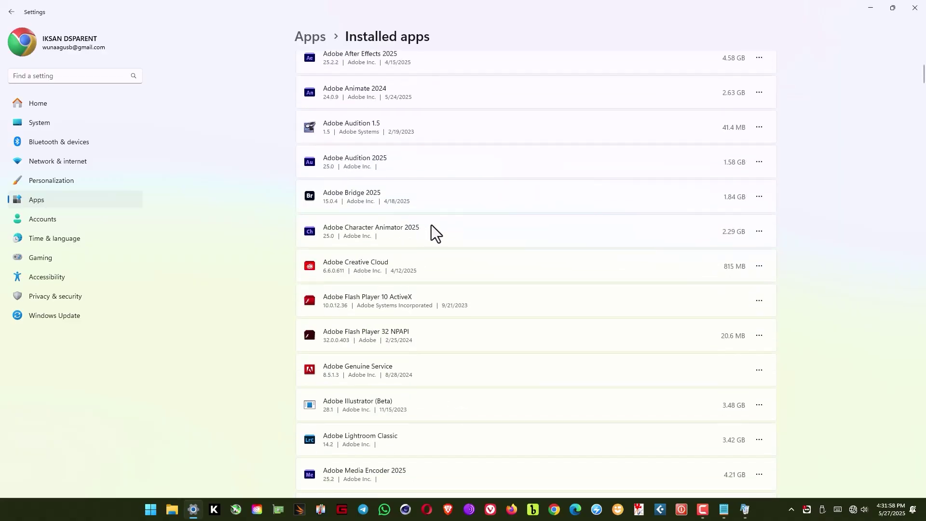
{"action": "scroll", "coordinate": [439, 231], "scroll_direction": "down", "scroll_amount": 10}
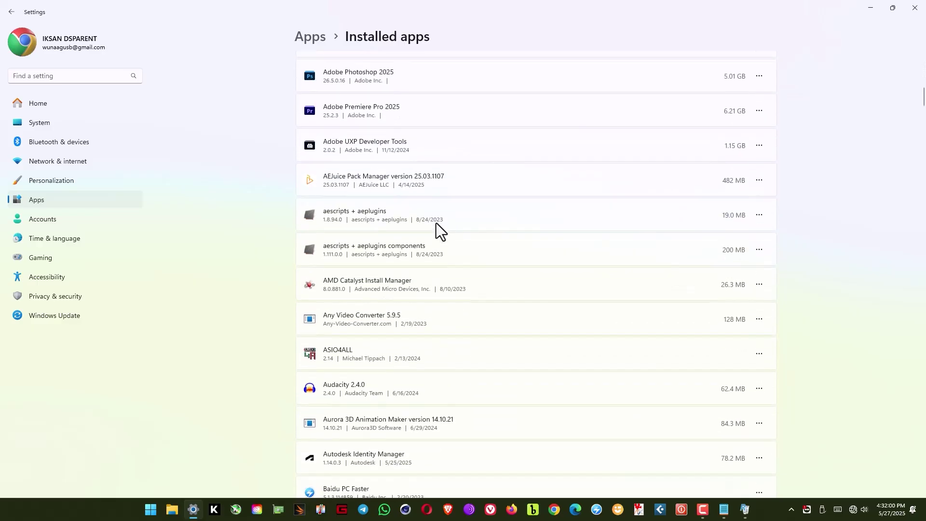
{"action": "scroll", "coordinate": [436, 224], "scroll_direction": "down", "scroll_amount": 9}
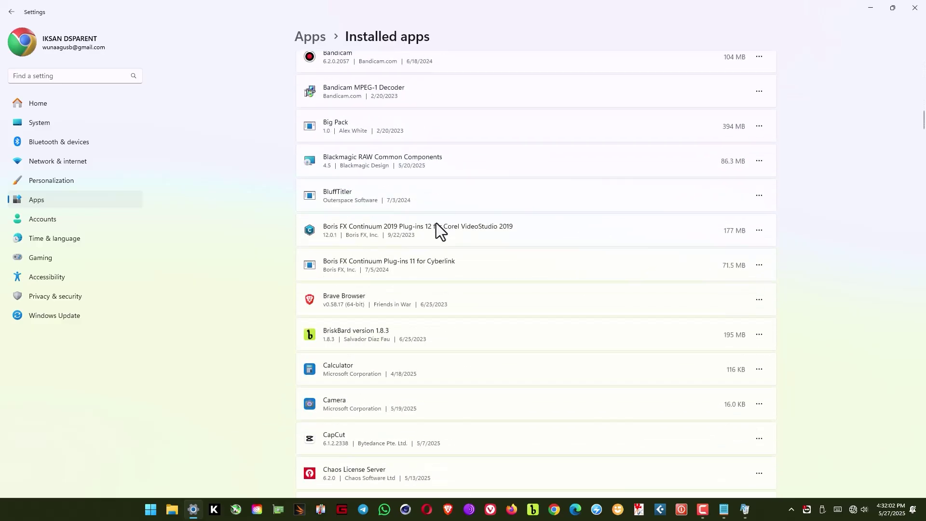
{"action": "scroll", "coordinate": [436, 223], "scroll_direction": "down", "scroll_amount": 3}
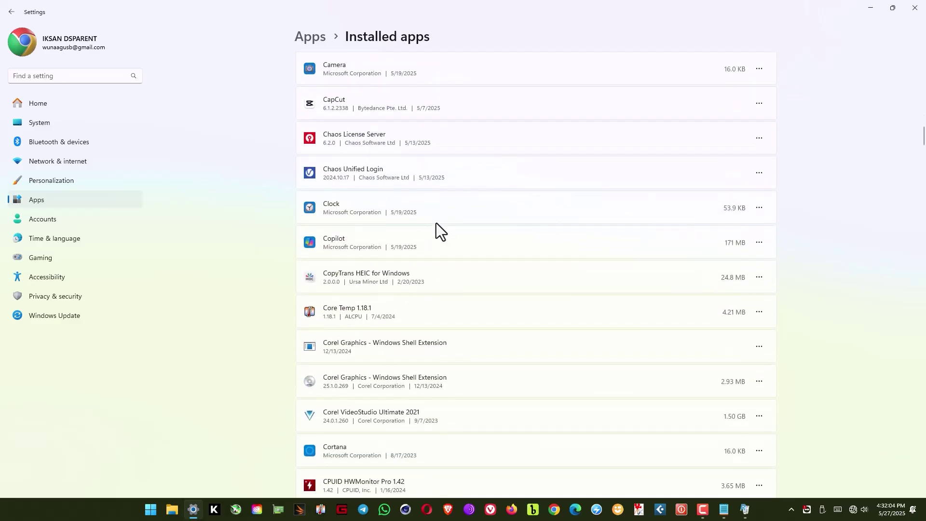
{"action": "scroll", "coordinate": [436, 222], "scroll_direction": "down", "scroll_amount": 5}
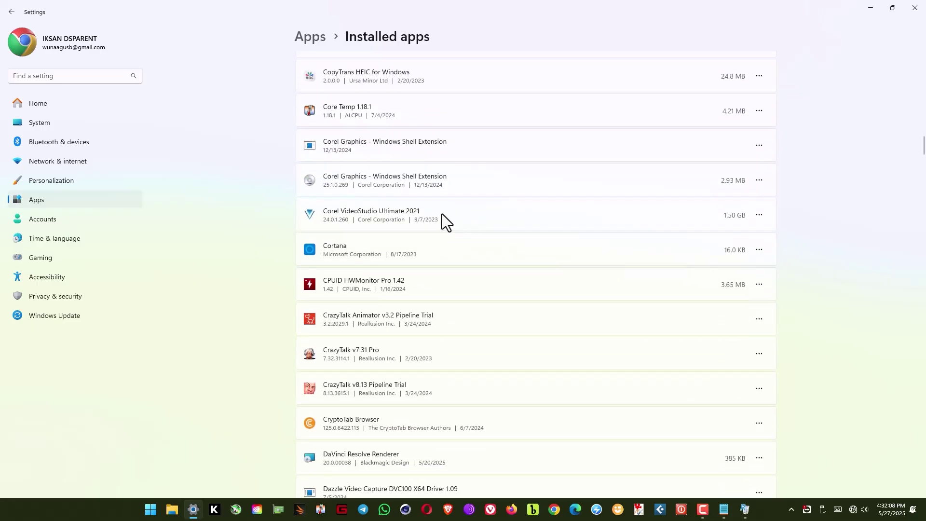
Uninstall Corel VideoStudio Ultimate 2021 and dismiss the entry point not found error.
{"action": "left_click", "coordinate": [759, 217]}
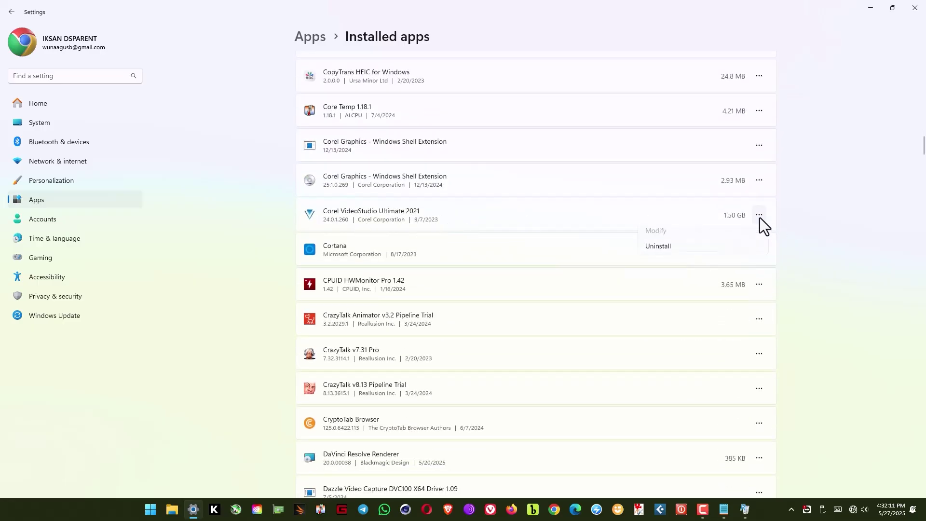
{"action": "left_click", "coordinate": [655, 253]}
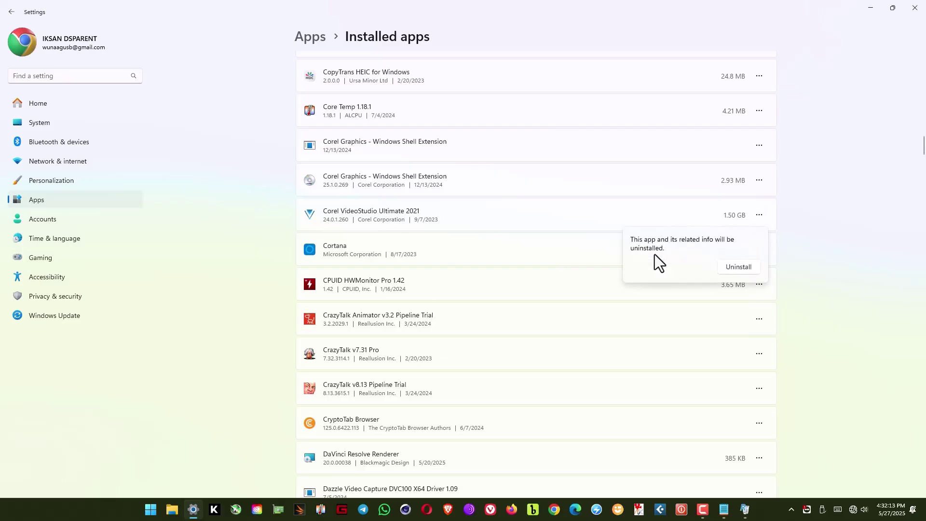
{"action": "left_click", "coordinate": [742, 270]}
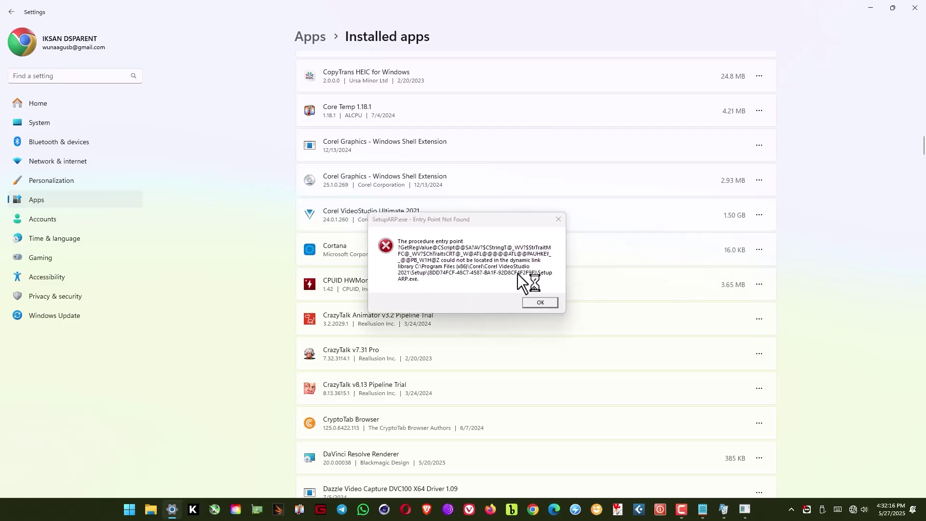
{"action": "left_click", "coordinate": [542, 303]}
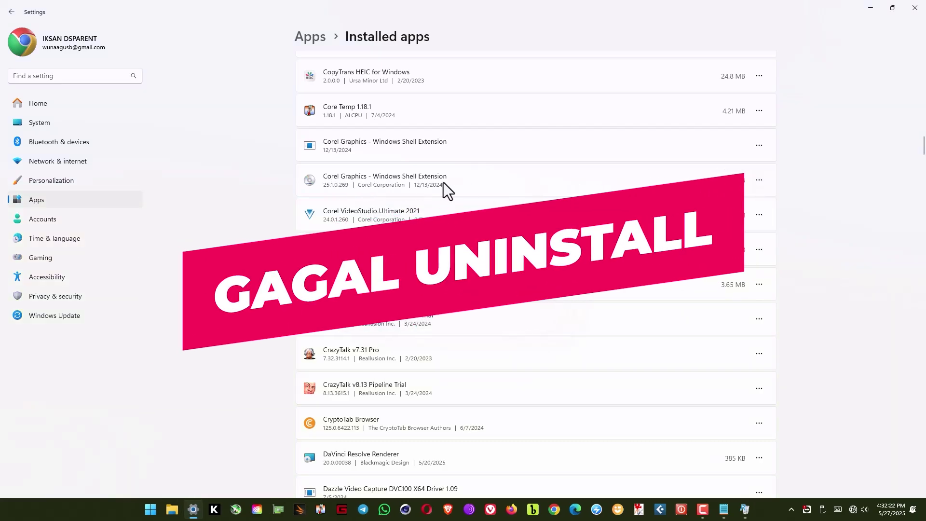
Uninstall Corel Graphics - Windows Shell Extension from the Installed apps list.
{"action": "left_click", "coordinate": [759, 181]}
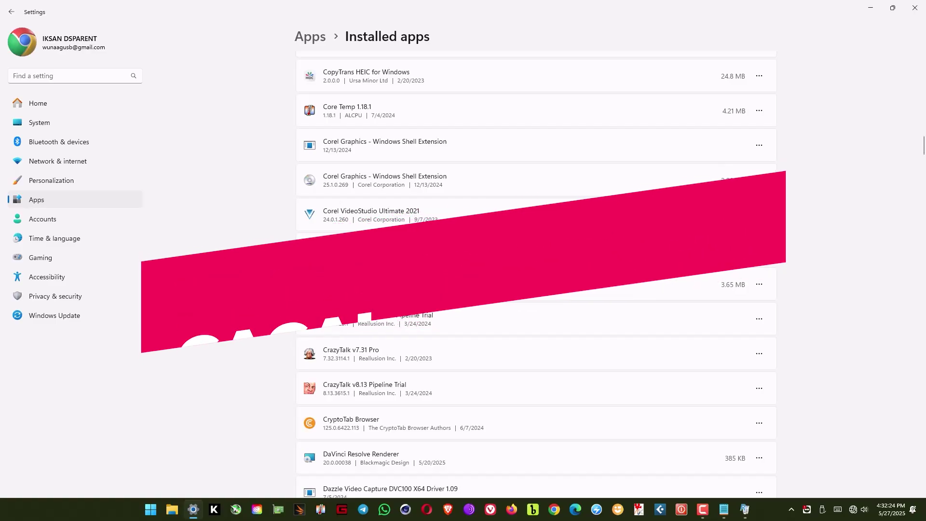
{"action": "left_click", "coordinate": [653, 215]}
{"action": "left_click", "coordinate": [732, 233]}
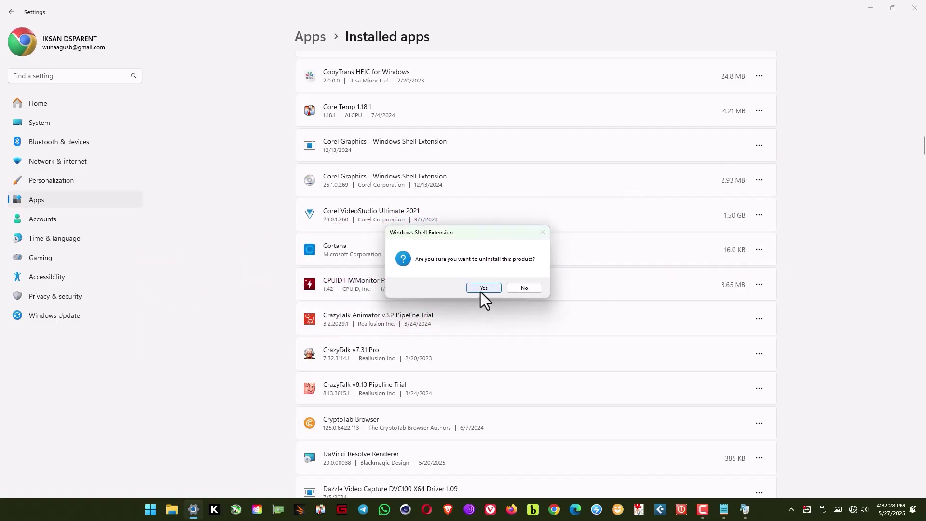
{"action": "left_click", "coordinate": [481, 291]}
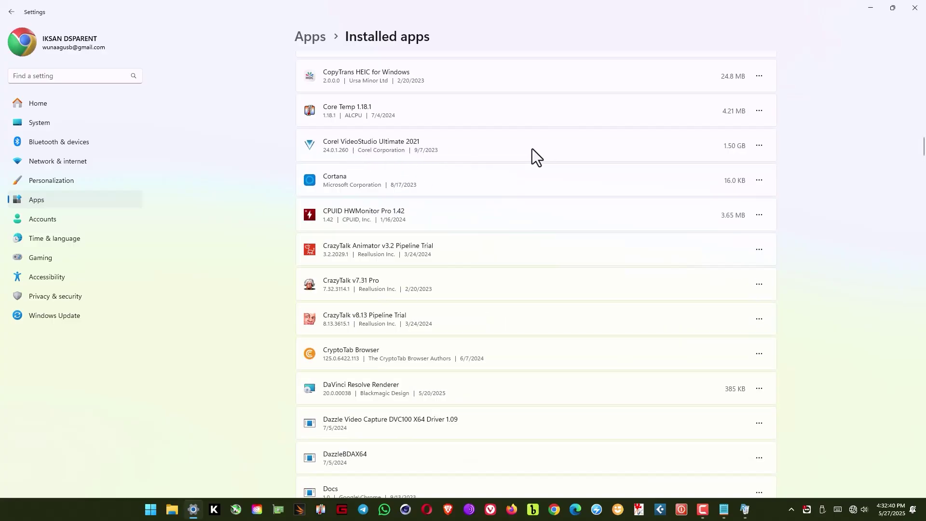
Try uninstalling Corel VideoStudio Ultimate 2021 in Settings, dismiss the SetupARP.exe error, and close Settings.
{"action": "left_click", "coordinate": [759, 147]}
{"action": "left_click", "coordinate": [658, 186]}
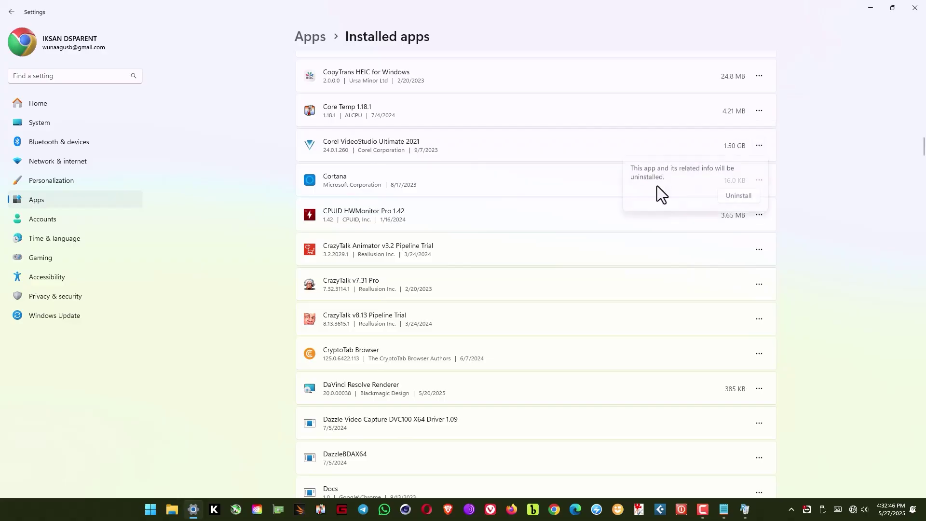
{"action": "left_click", "coordinate": [733, 198]}
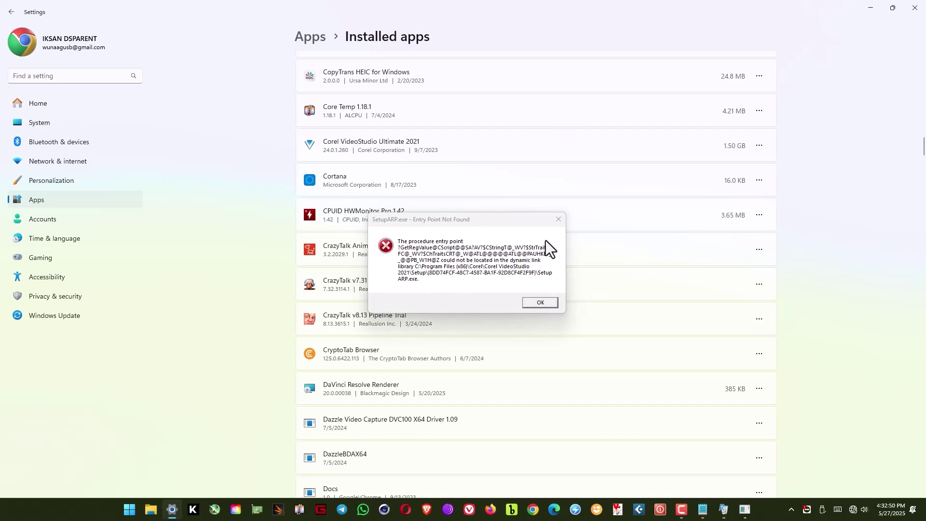
{"action": "left_click", "coordinate": [540, 301]}
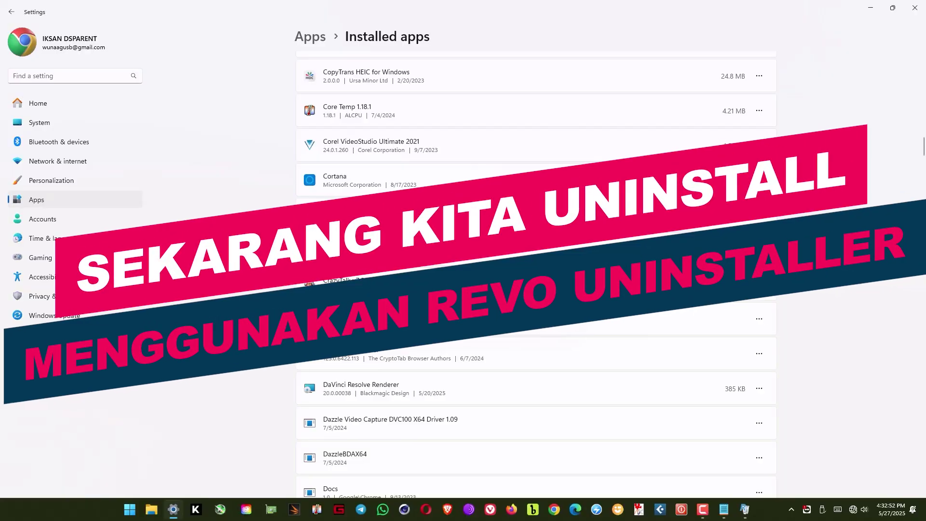
{"action": "left_click", "coordinate": [914, 8]}
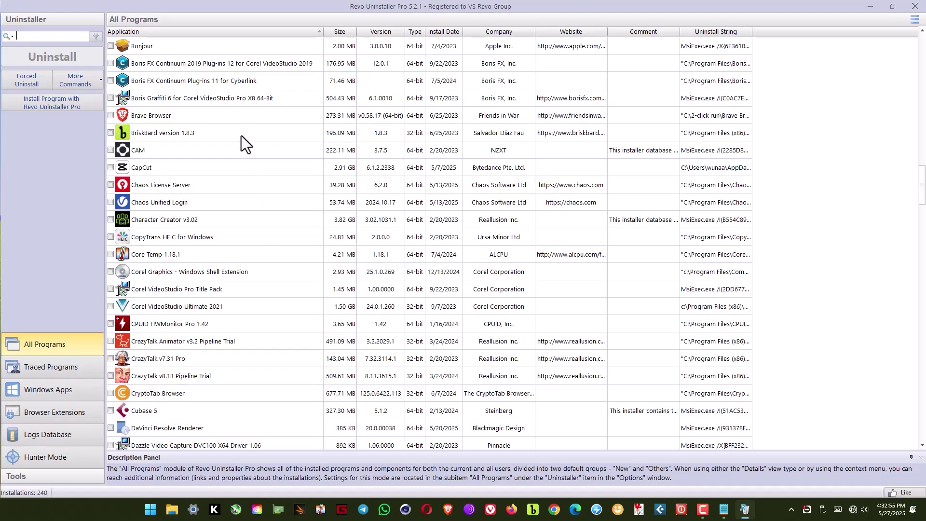
Find Corel VideoStudio Ultimate 2021 (1.50 GB) in the All Programs list and leave it checked.
{"action": "scroll", "coordinate": [241, 136], "scroll_direction": "down", "scroll_amount": 4}
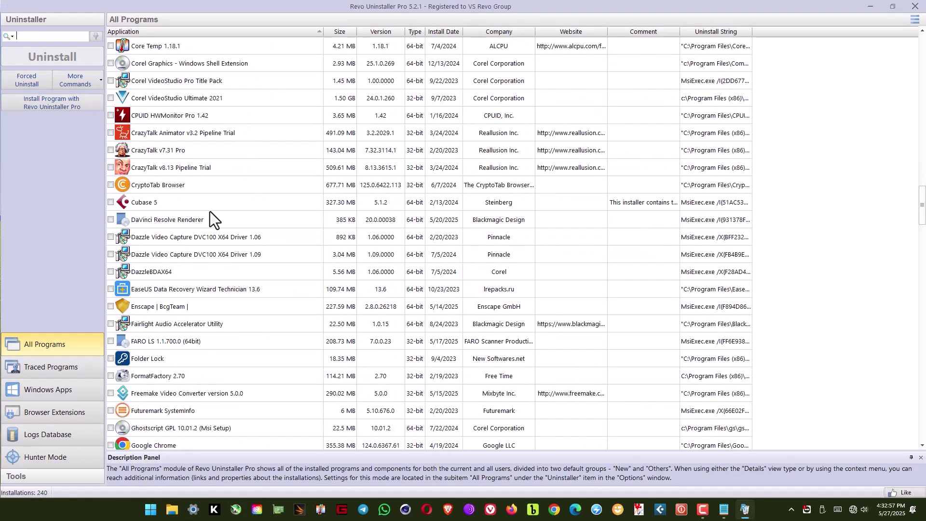
{"action": "scroll", "coordinate": [218, 207], "scroll_direction": "up", "scroll_amount": 7}
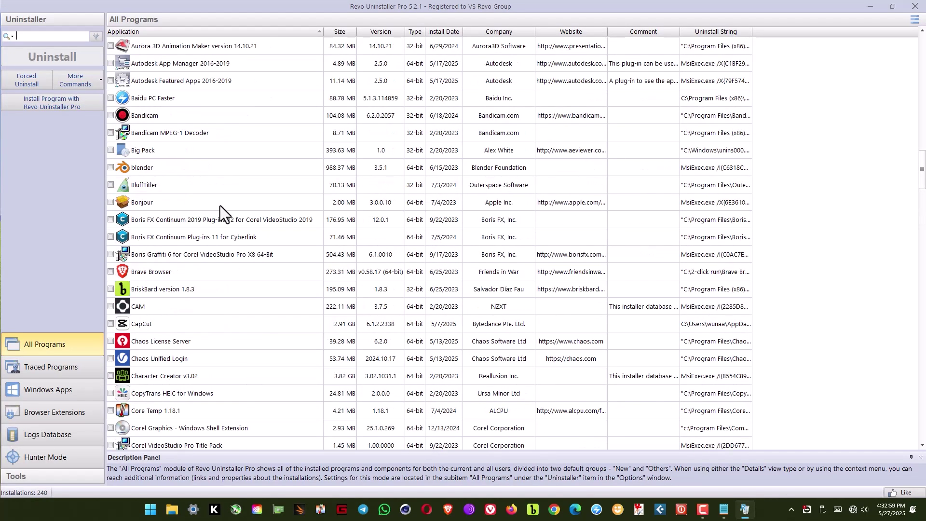
{"action": "scroll", "coordinate": [220, 205], "scroll_direction": "up", "scroll_amount": 12}
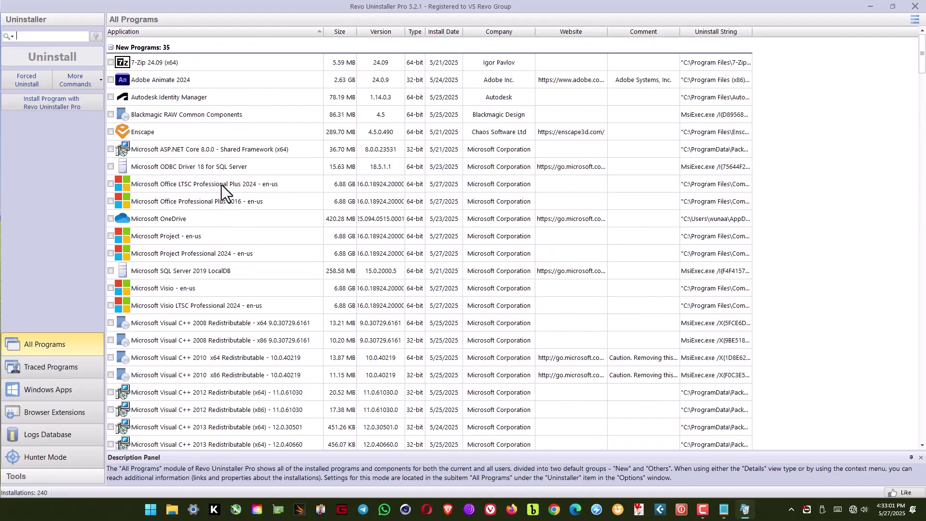
{"action": "scroll", "coordinate": [222, 184], "scroll_direction": "down", "scroll_amount": 7}
{"action": "scroll", "coordinate": [221, 185], "scroll_direction": "down", "scroll_amount": 15}
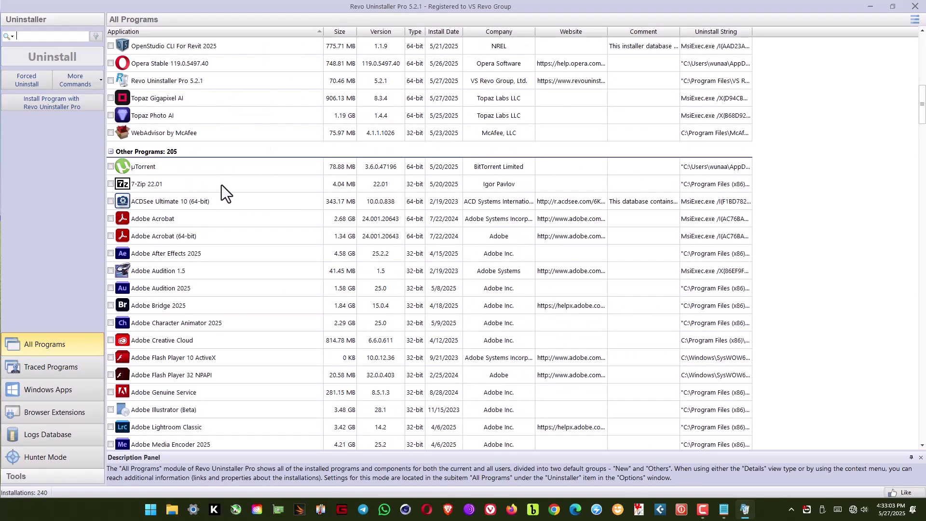
{"action": "scroll", "coordinate": [221, 184], "scroll_direction": "down", "scroll_amount": 7}
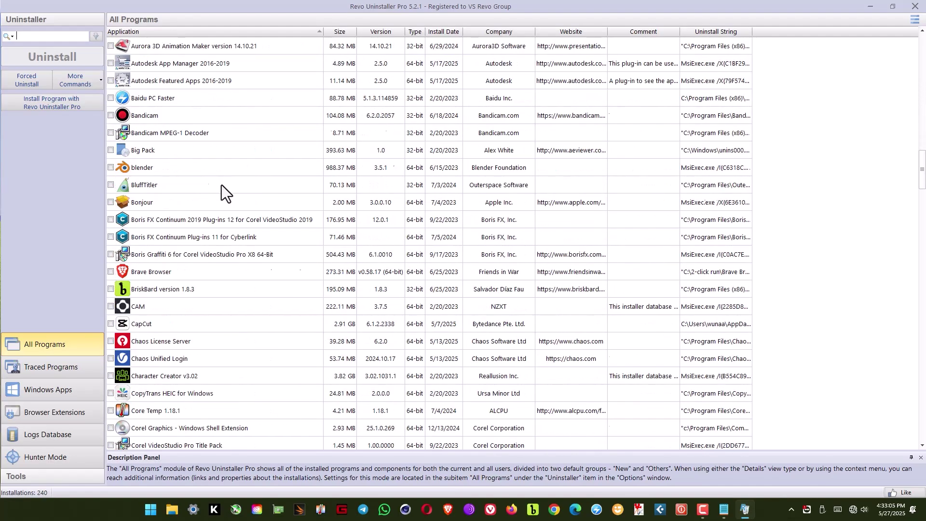
{"action": "scroll", "coordinate": [221, 184], "scroll_direction": "down", "scroll_amount": 3}
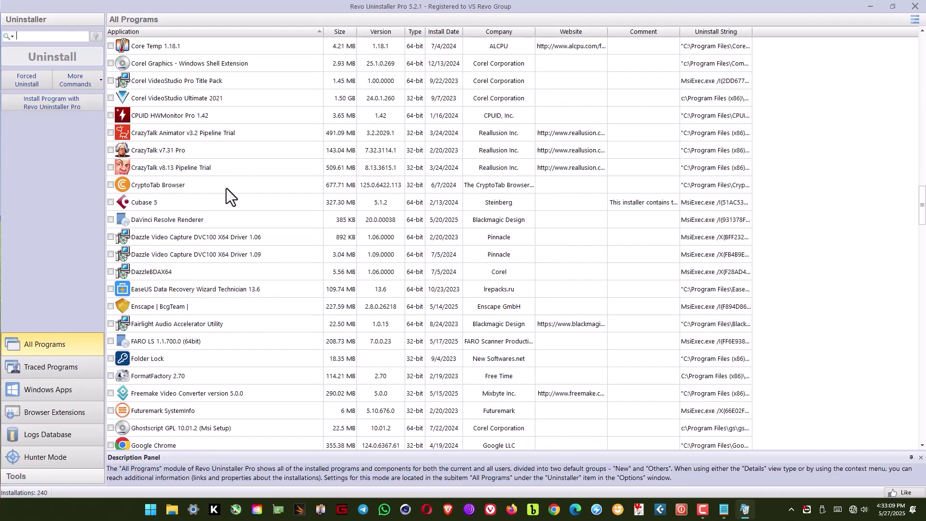
{"action": "left_click", "coordinate": [171, 102]}
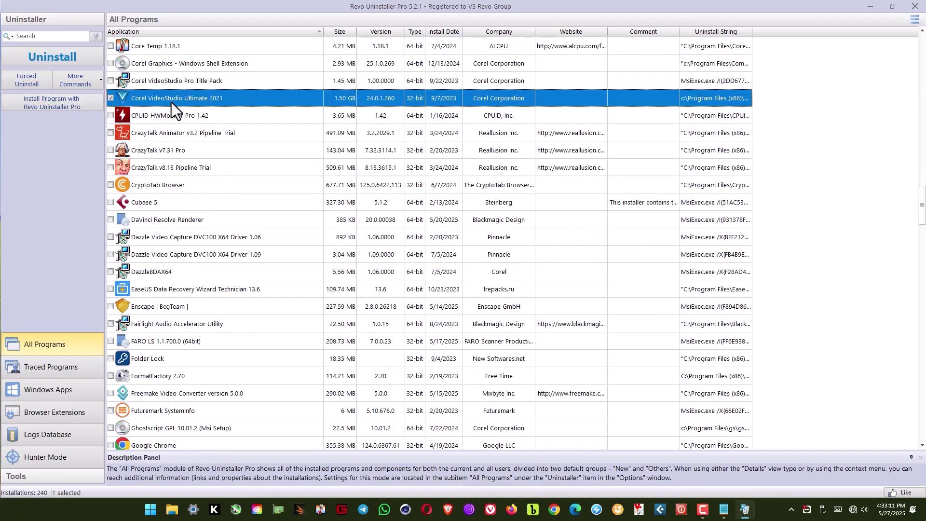
{"action": "scroll", "coordinate": [172, 103], "scroll_direction": "up", "scroll_amount": 2}
{"action": "scroll", "coordinate": [171, 102], "scroll_direction": "up", "scroll_amount": 1}
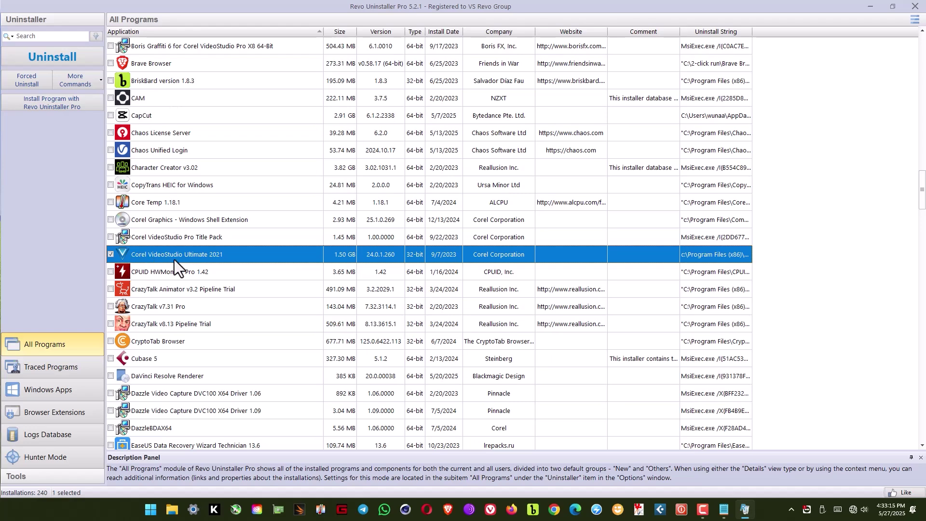
{"action": "left_click", "coordinate": [110, 255]}
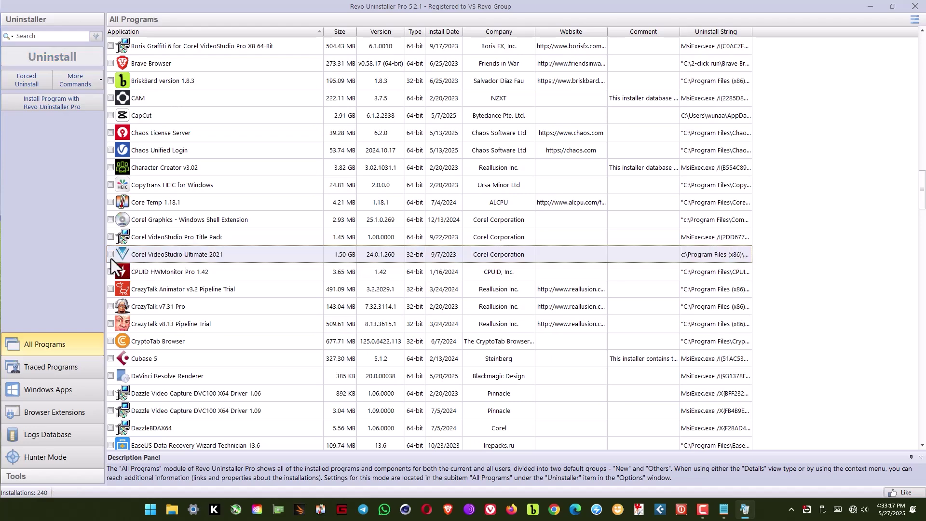
{"action": "left_click", "coordinate": [110, 255]}
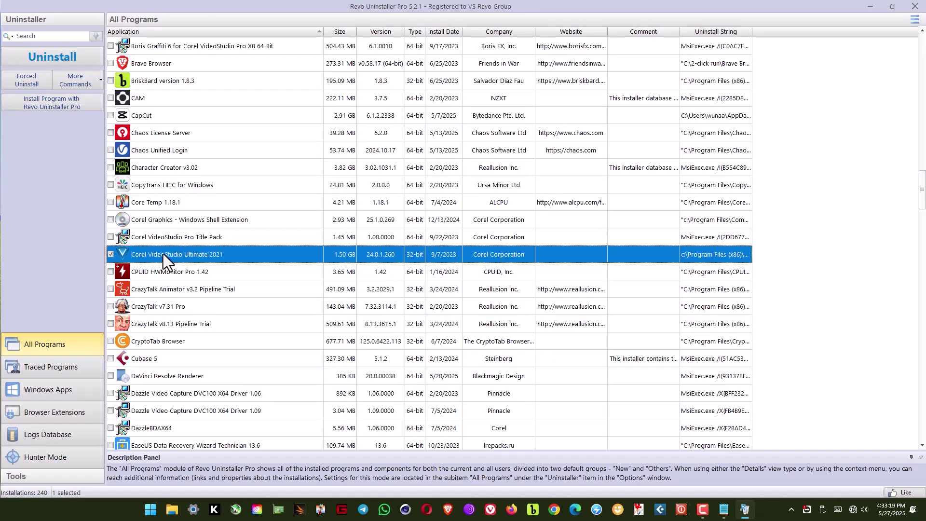
Uninstall Corel VideoStudio and its related programs without a system restore point or full registry backup.
{"action": "left_click", "coordinate": [53, 60]}
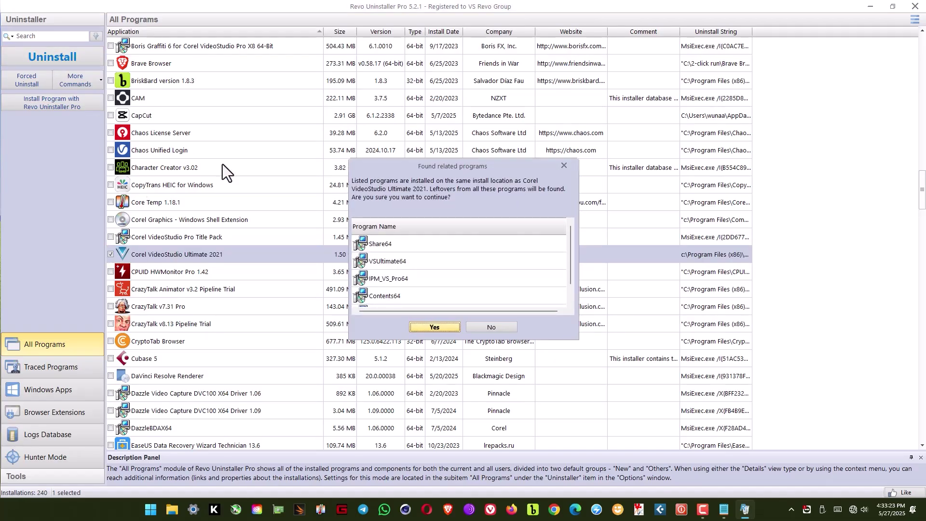
{"action": "left_click", "coordinate": [448, 328]}
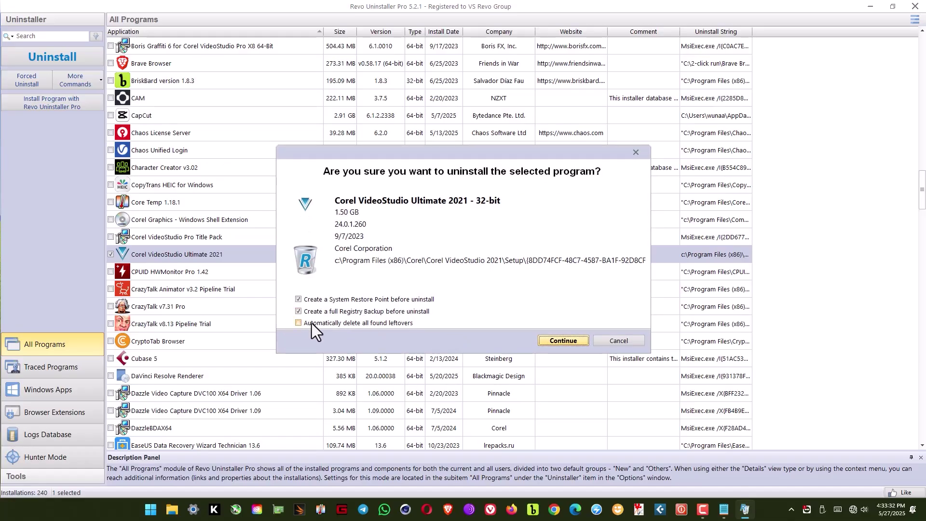
{"action": "left_click", "coordinate": [298, 311]}
{"action": "left_click", "coordinate": [324, 300]}
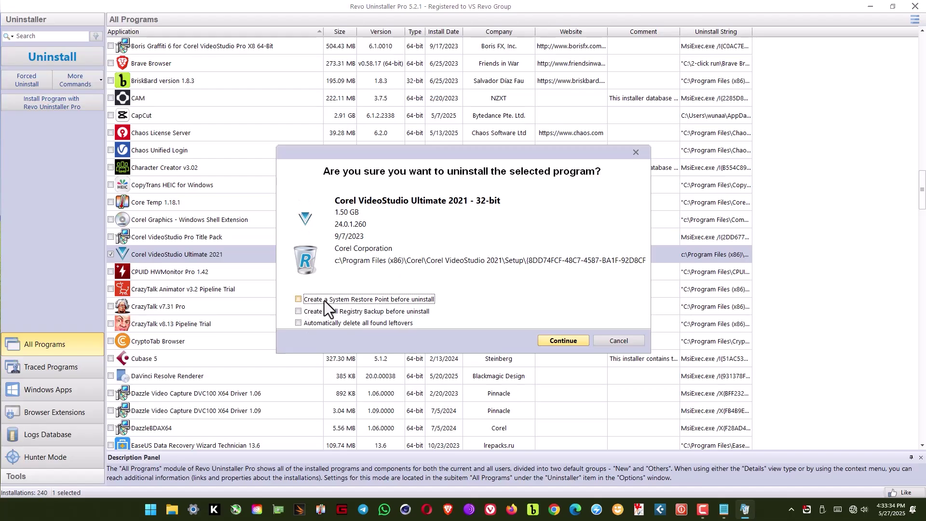
{"action": "left_click", "coordinate": [563, 340]}
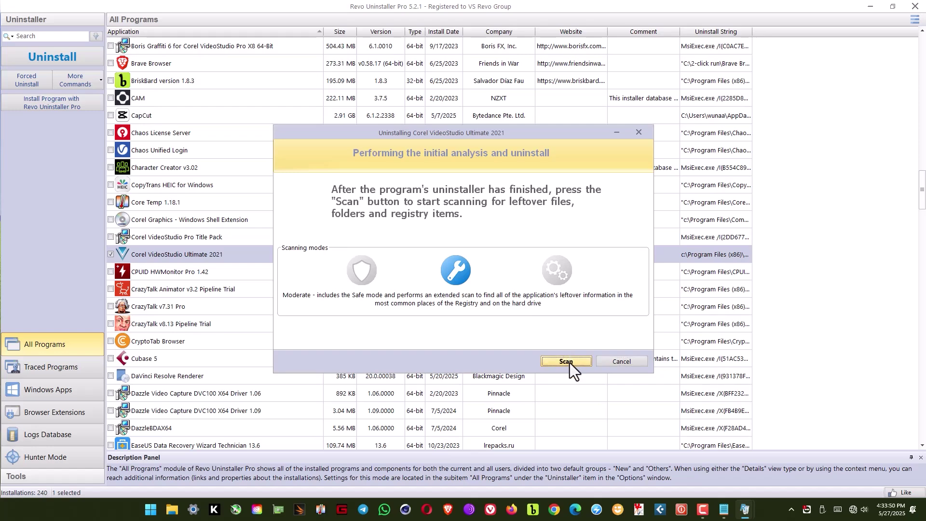
Scan for Corel VideoStudio leftovers and delete all the leftover registry items found.
{"action": "left_click", "coordinate": [566, 362]}
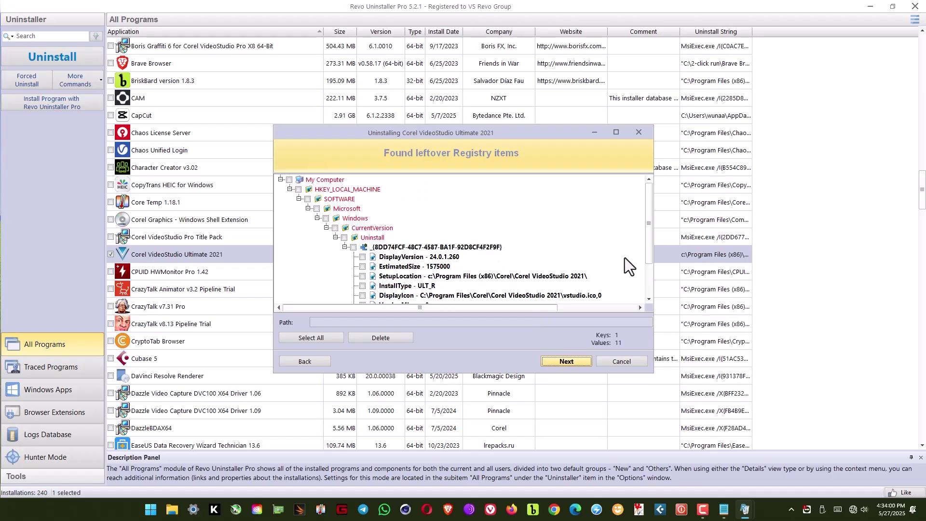
{"action": "mouse_move", "coordinate": [648, 218]}
{"action": "left_mouse_down"}
{"action": "mouse_move", "coordinate": [650, 280]}
{"action": "mouse_move", "coordinate": [649, 225]}
{"action": "left_mouse_up"}
{"action": "left_click", "coordinate": [303, 337]}
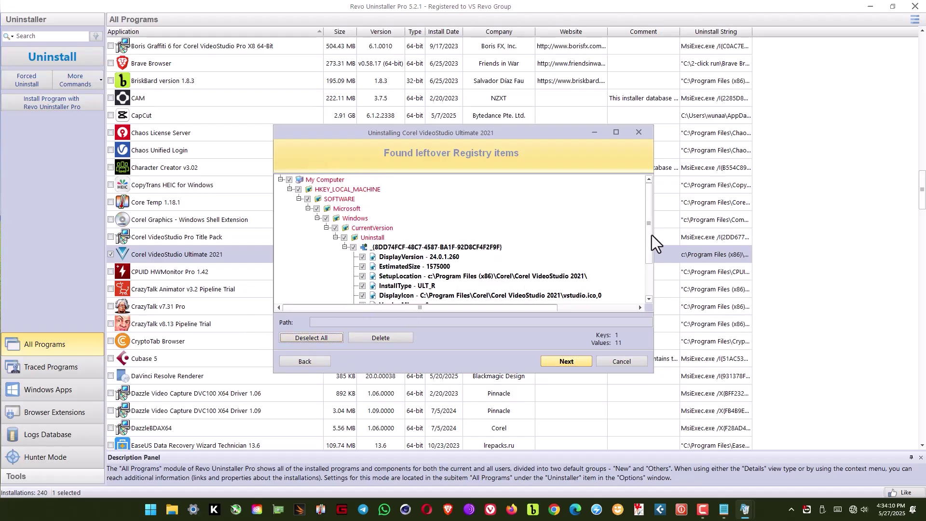
{"action": "left_click_drag", "start_coordinate": [651, 235], "coordinate": [650, 299]}
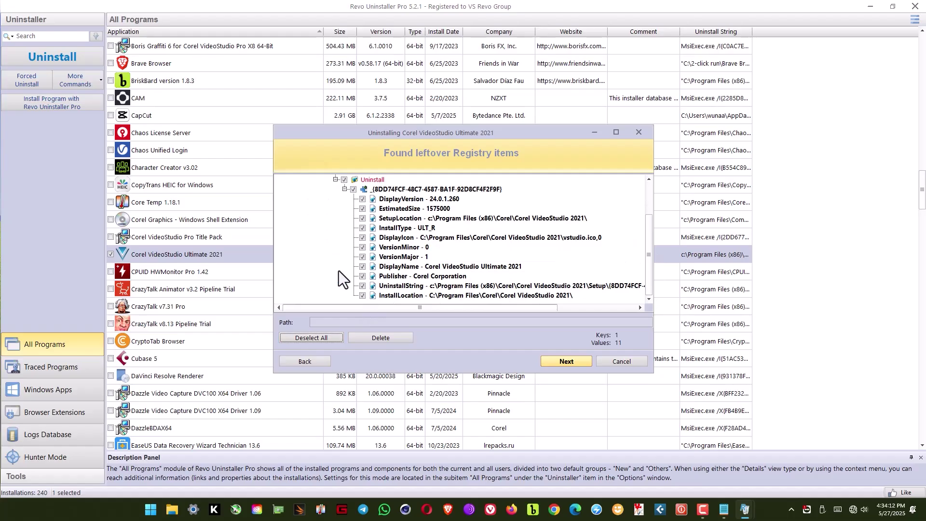
{"action": "left_click", "coordinate": [386, 338]}
Confirm the registry deletion, delete all 4 leftover folders and 2 files, and close the summary.
{"action": "left_click", "coordinate": [470, 280]}
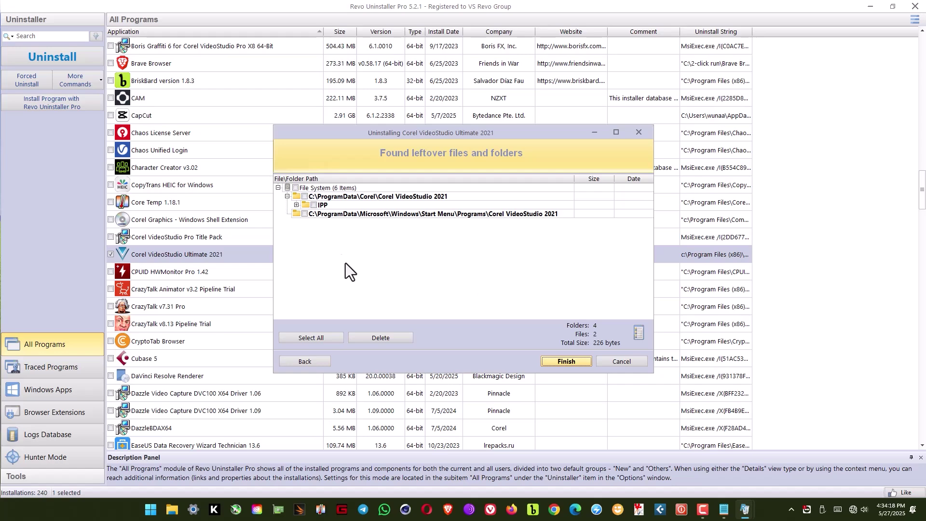
{"action": "left_click", "coordinate": [308, 339]}
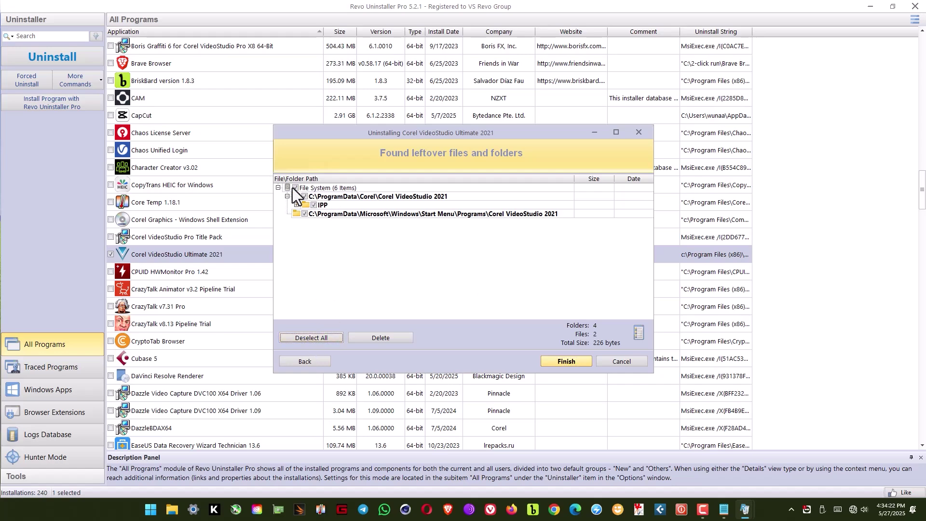
{"action": "left_click", "coordinate": [383, 337]}
{"action": "left_click", "coordinate": [461, 281]}
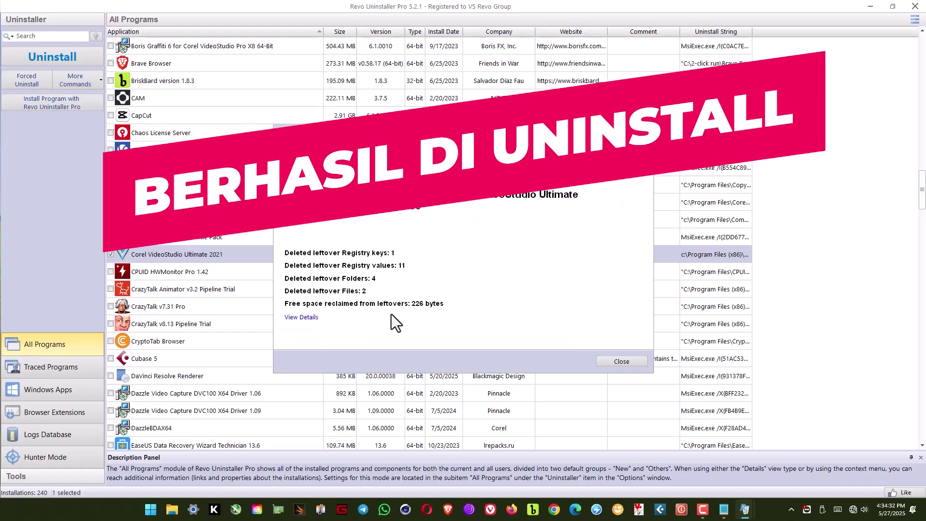
{"action": "left_click", "coordinate": [624, 362]}
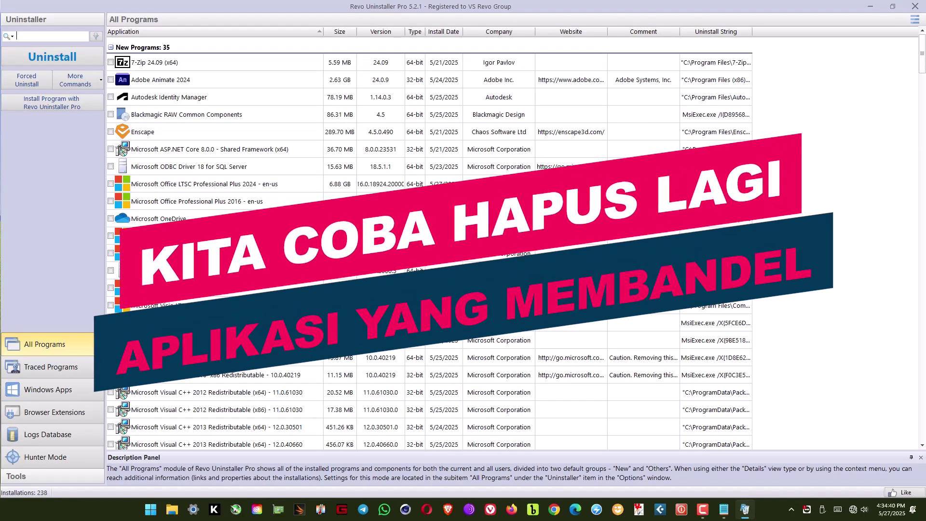
Tick Adobe Illustrator (Beta), 3.48 GB, in the Other Programs group for removal.
{"action": "scroll", "coordinate": [421, 282], "scroll_direction": "down", "scroll_amount": 5}
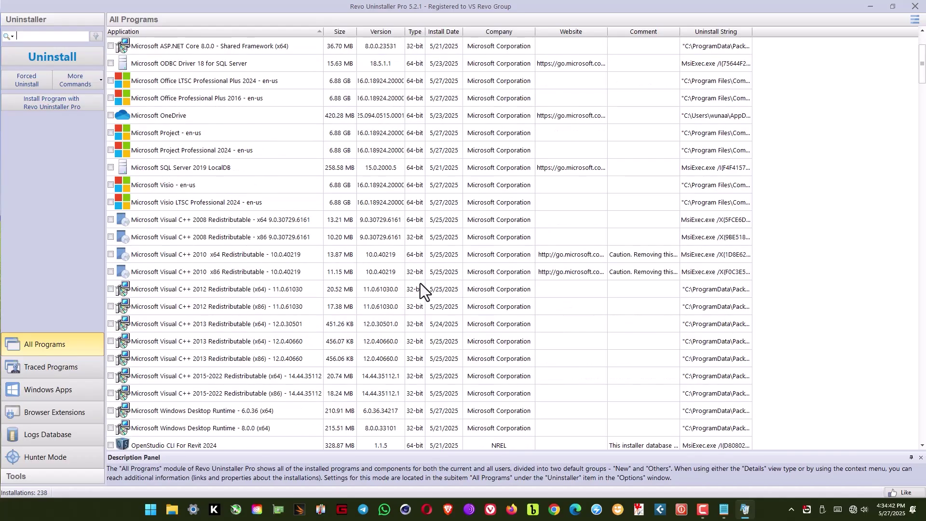
{"action": "scroll", "coordinate": [421, 282], "scroll_direction": "down", "scroll_amount": 2}
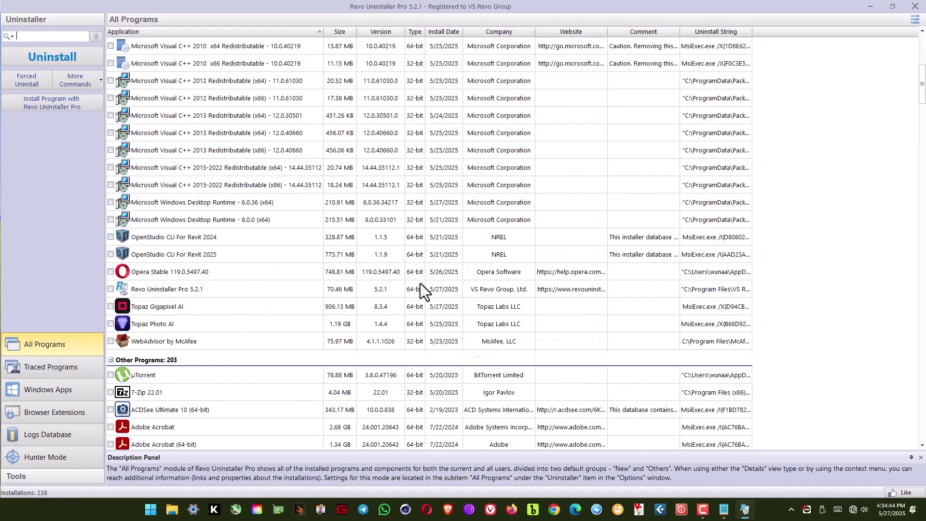
{"action": "scroll", "coordinate": [421, 283], "scroll_direction": "down", "scroll_amount": 2}
{"action": "scroll", "coordinate": [420, 283], "scroll_direction": "down", "scroll_amount": 4}
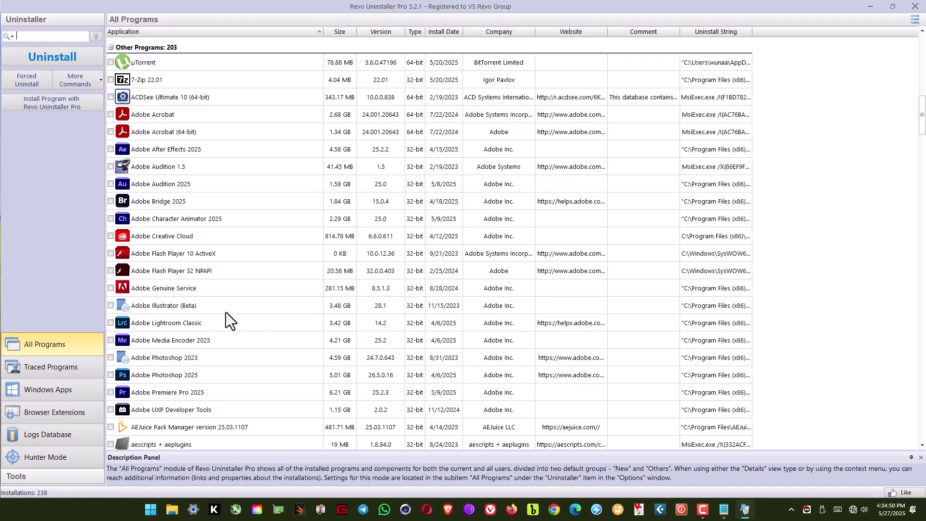
{"action": "scroll", "coordinate": [159, 312], "scroll_direction": "down", "scroll_amount": 1}
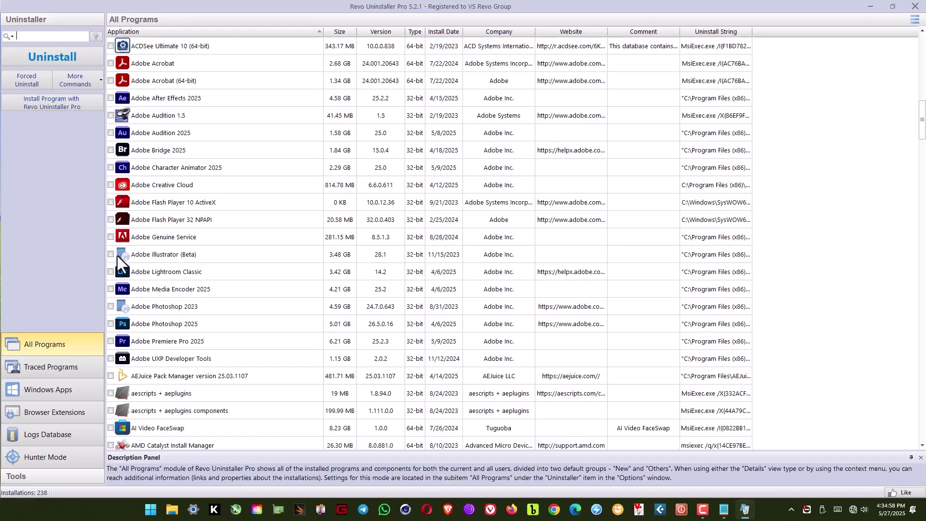
{"action": "left_click", "coordinate": [168, 258]}
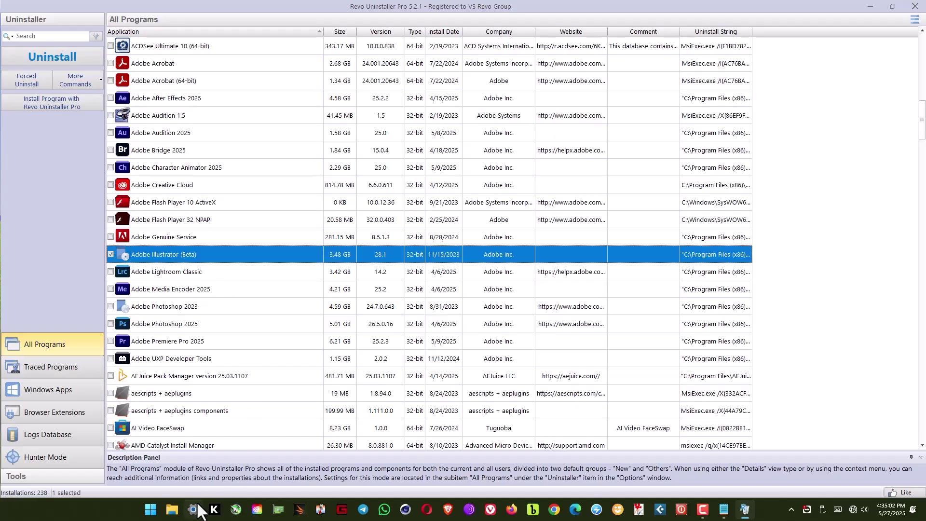
Open Control Panel's installed programs list in Details view with a widened Name column.
{"action": "left_click", "coordinate": [152, 509]}
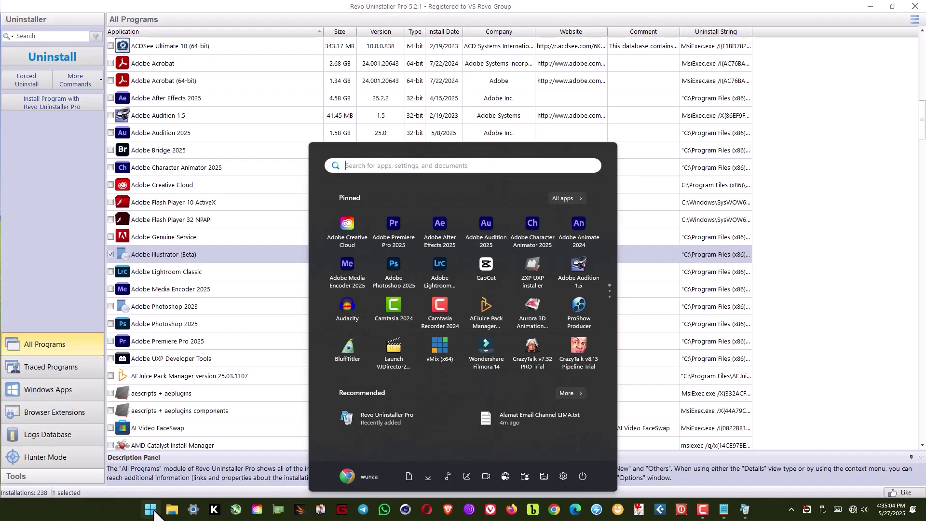
{"action": "type", "text": "control"}
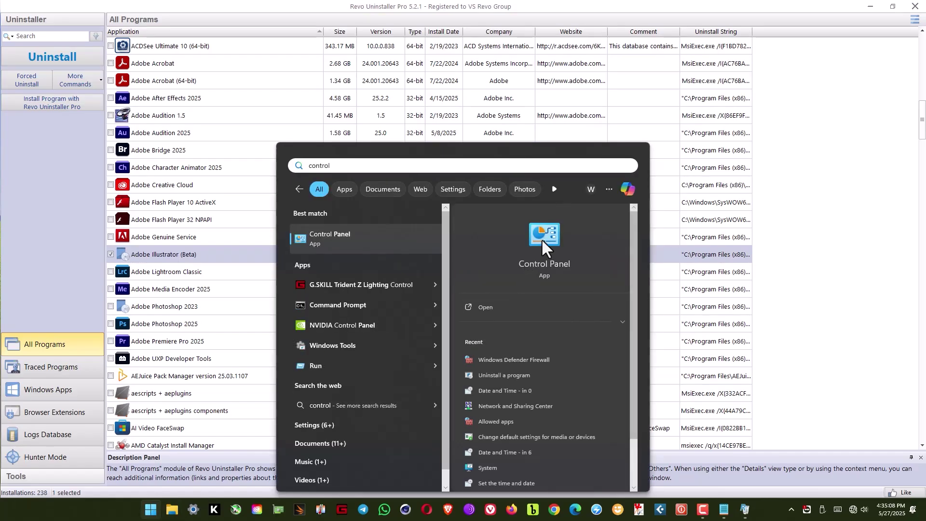
{"action": "left_click", "coordinate": [541, 238]}
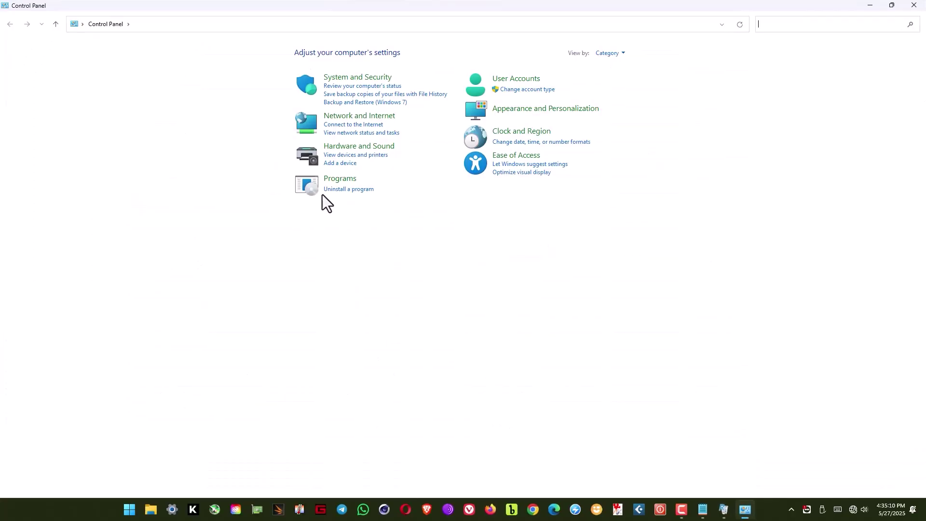
{"action": "left_click", "coordinate": [351, 190]}
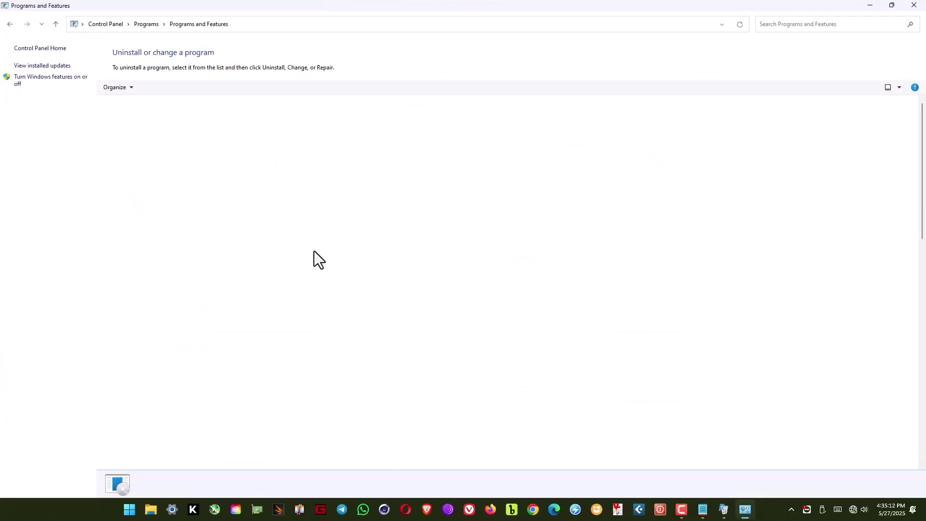
{"action": "left_click", "coordinate": [899, 89]}
{"action": "left_click", "coordinate": [883, 157]}
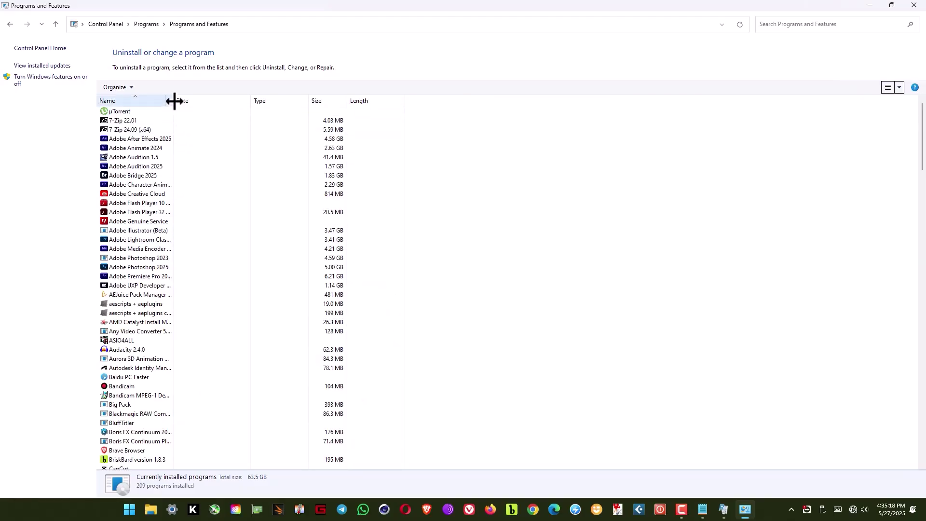
{"action": "left_click_drag", "start_coordinate": [174, 101], "coordinate": [306, 114]}
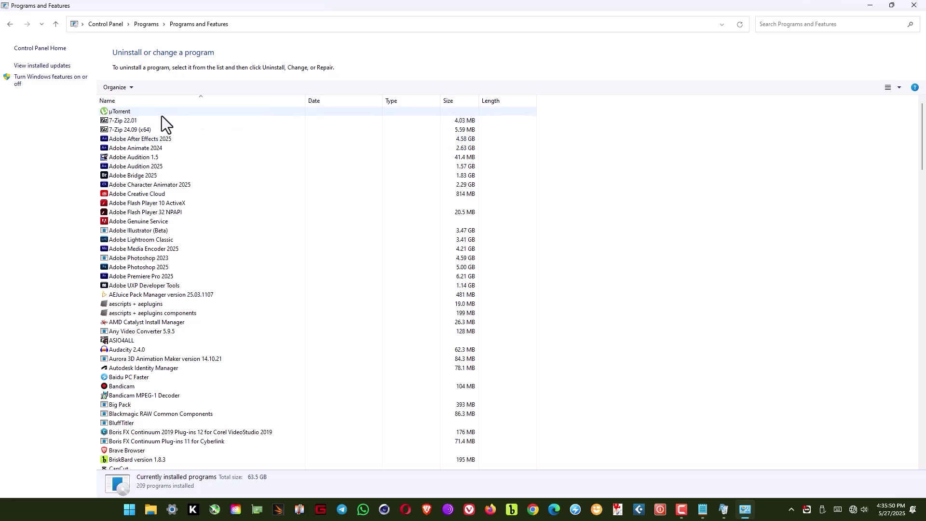
Run Uninstall/Change on Adobe Illustrator (Beta) from the programs list.
{"action": "left_click", "coordinate": [134, 233]}
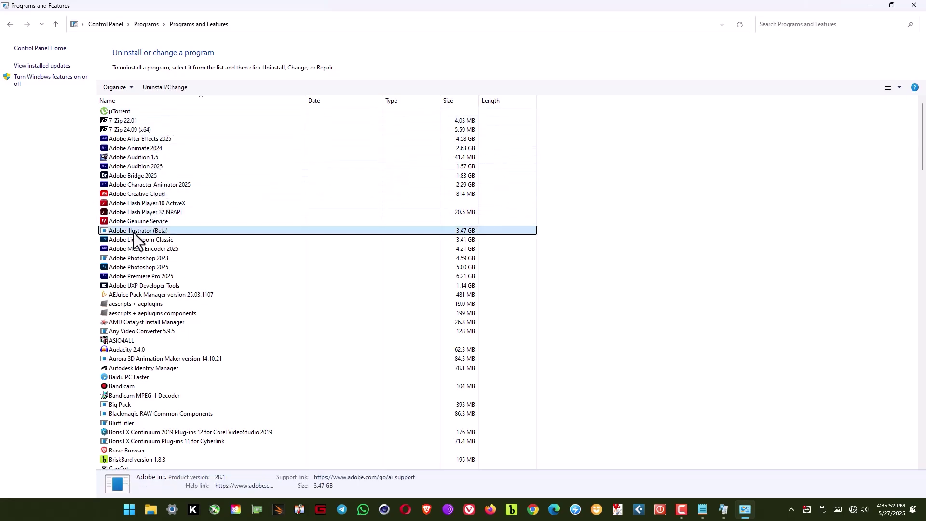
{"action": "right_click", "coordinate": [157, 233]}
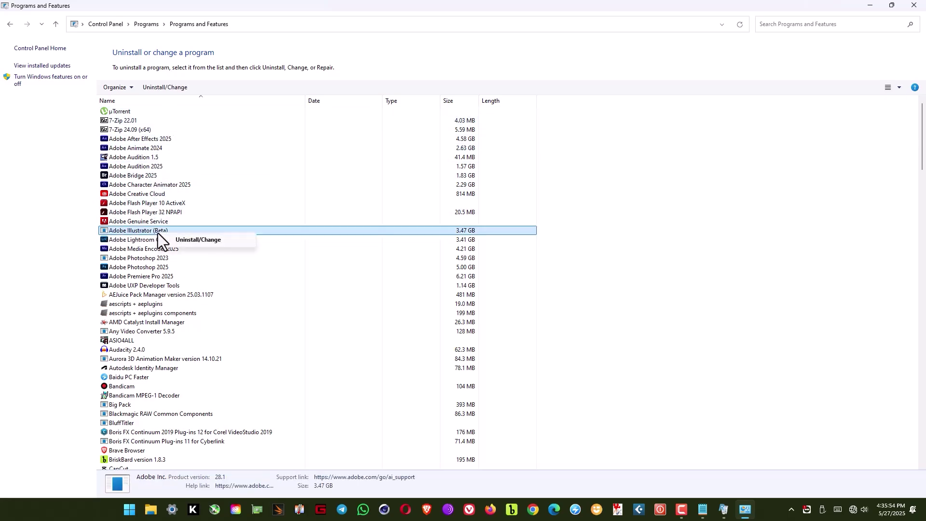
{"action": "left_click", "coordinate": [187, 240]}
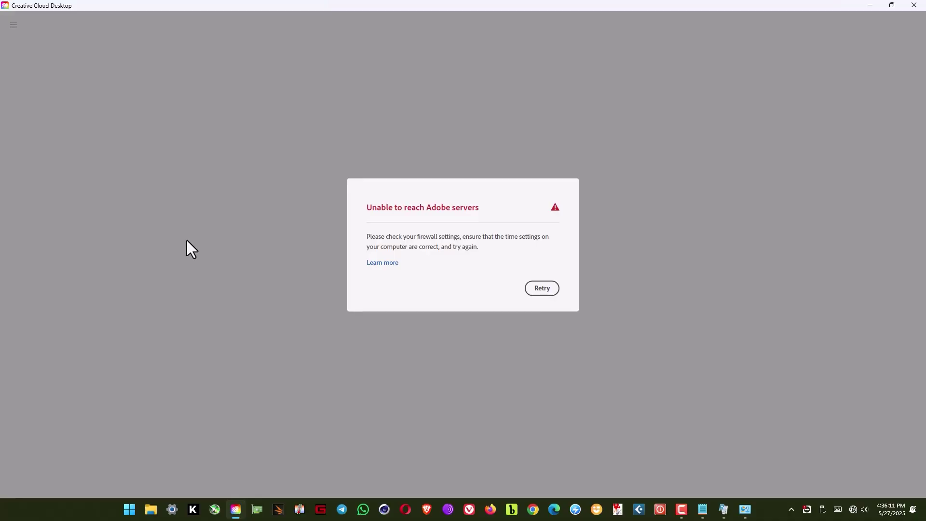
Retry the Adobe server connection once, then close Creative Cloud Desktop and Programs and Features.
{"action": "left_click", "coordinate": [533, 285]}
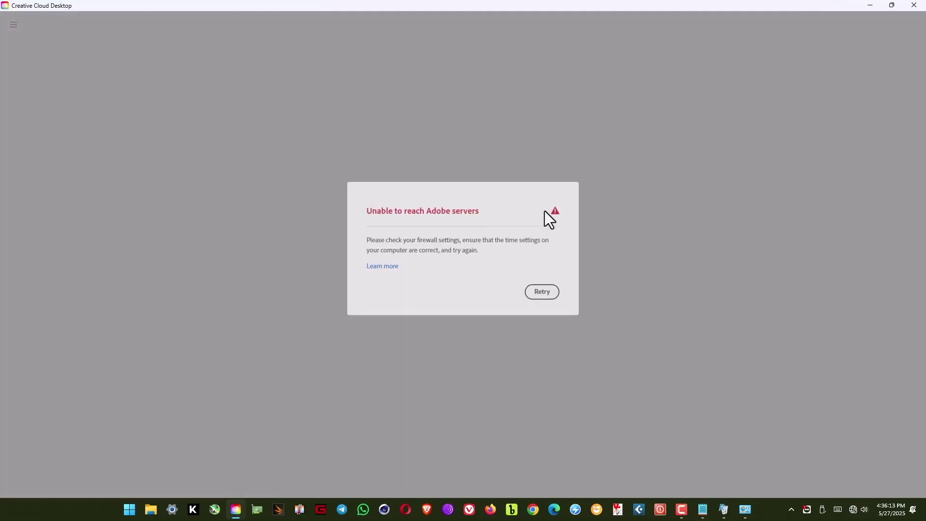
{"action": "left_click", "coordinate": [913, 5]}
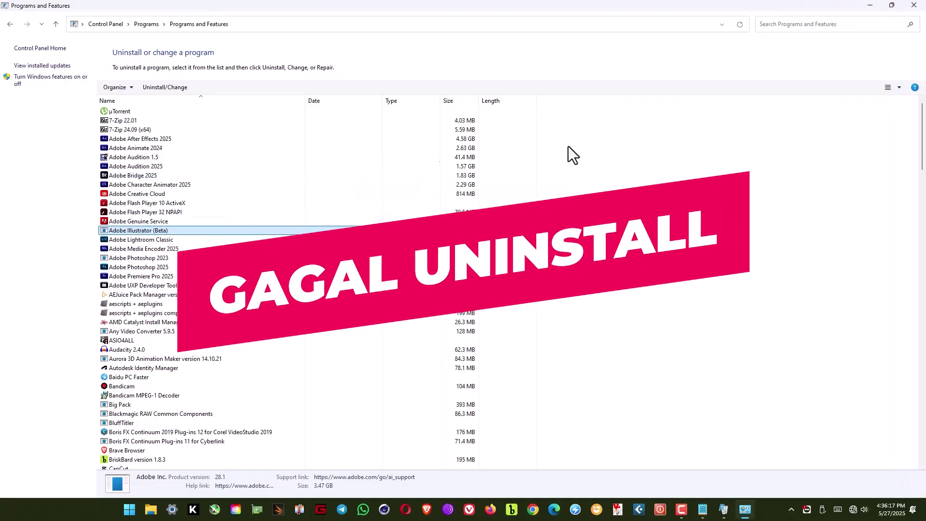
{"action": "left_click", "coordinate": [912, 5]}
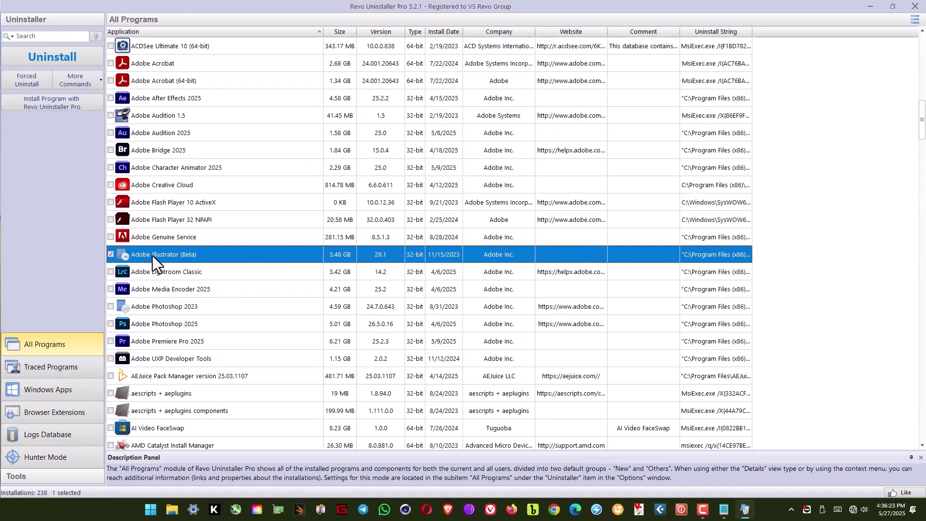
Uninstall the ticked Adobe Illustrator (Beta) with no system restore point or full registry backup.
{"action": "left_click", "coordinate": [48, 59]}
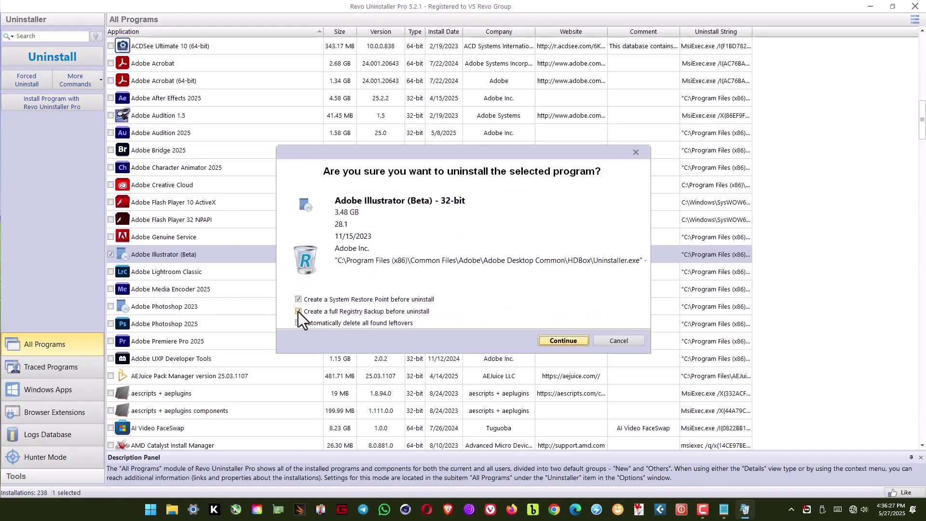
{"action": "left_click", "coordinate": [298, 311]}
{"action": "left_click", "coordinate": [297, 299]}
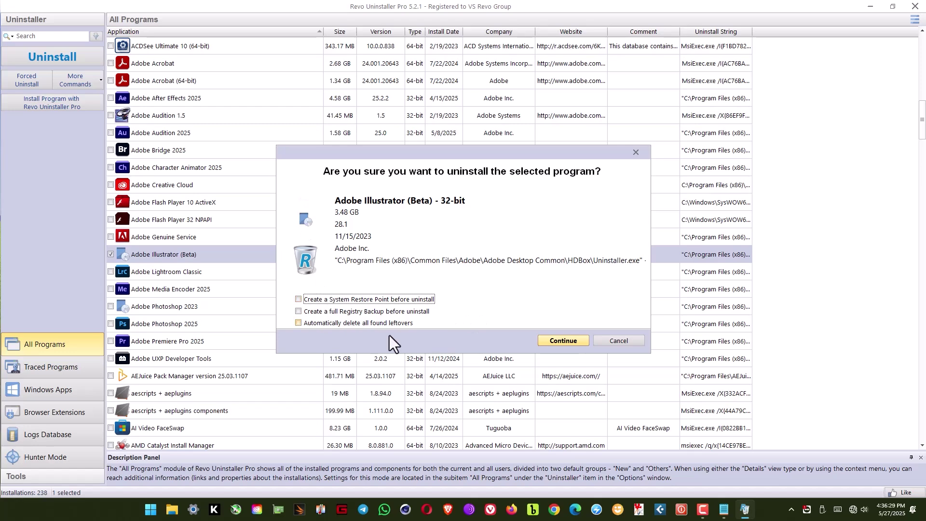
{"action": "left_click", "coordinate": [554, 340]}
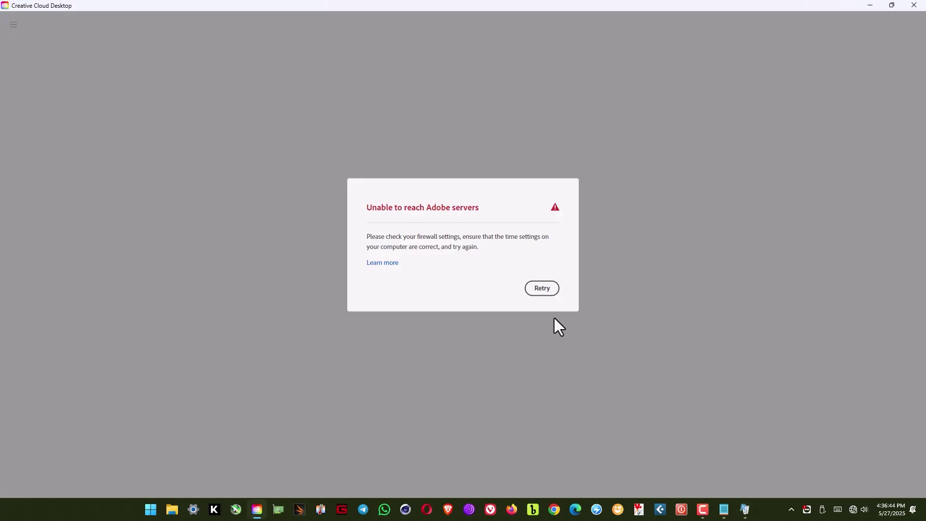
Retry the Adobe server connection three times until the Adobe Sign in page appears.
{"action": "left_click", "coordinate": [544, 290]}
{"action": "left_click", "coordinate": [540, 289]}
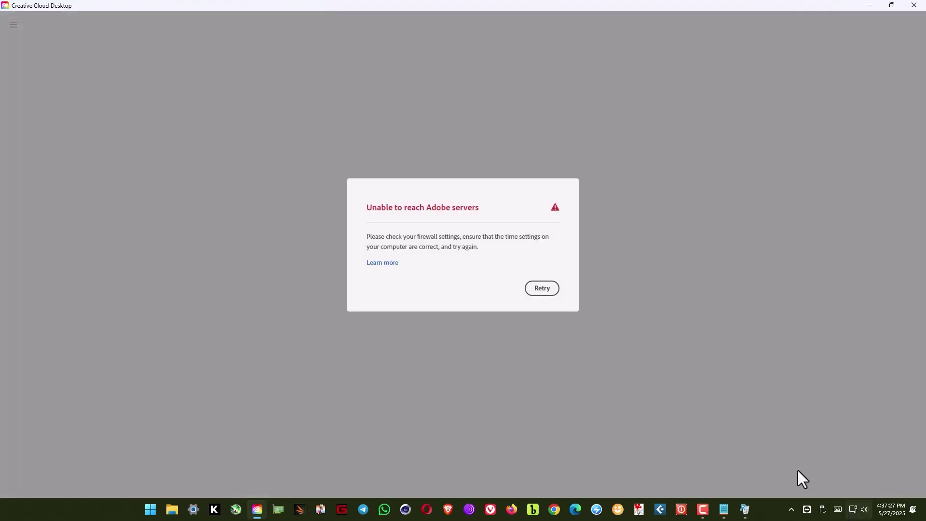
{"action": "left_click", "coordinate": [539, 289]}
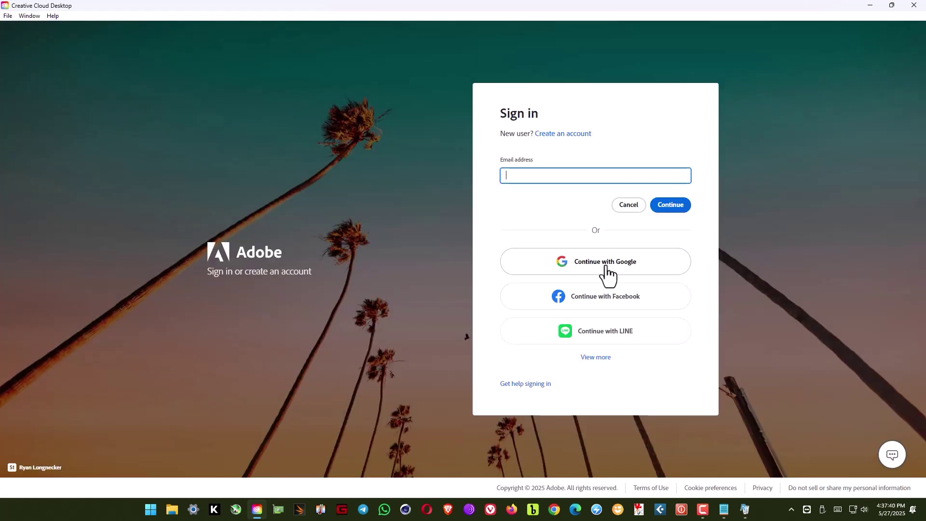
{"action": "left_click", "coordinate": [606, 271]}
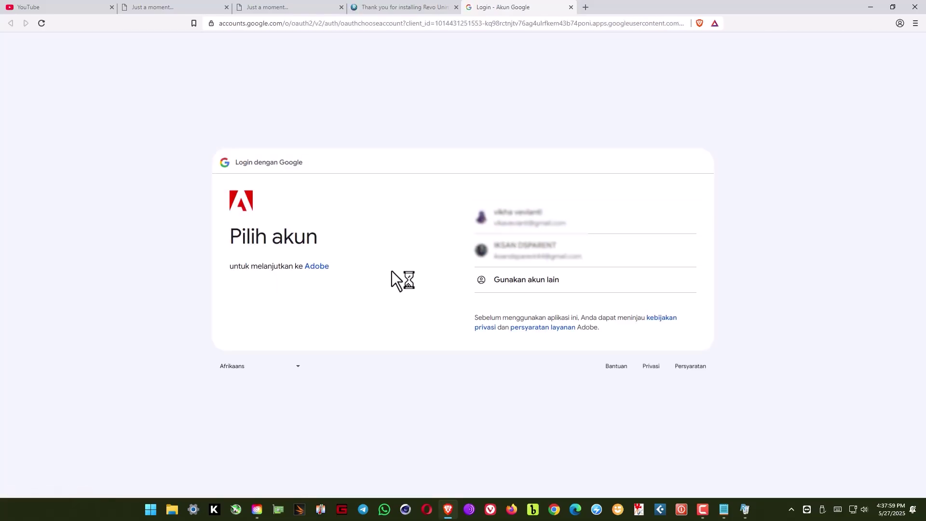
Pick the second listed Google account and paste its saved password into the password field.
{"action": "left_click", "coordinate": [524, 251]}
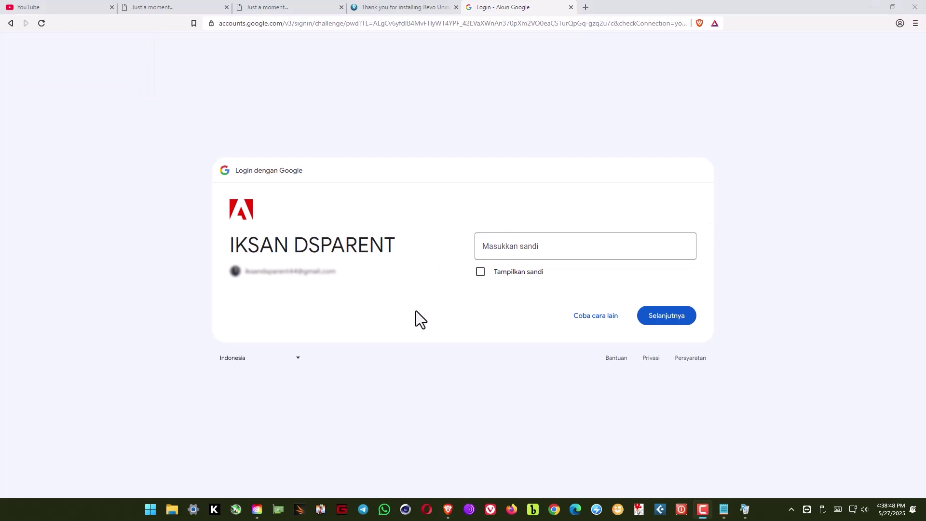
{"action": "left_click", "coordinate": [546, 249]}
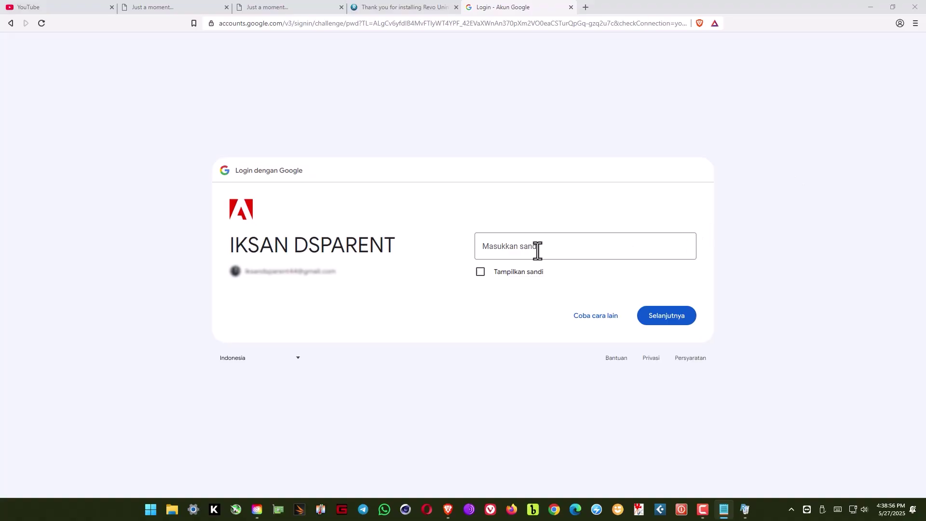
{"action": "left_click", "coordinate": [537, 249]}
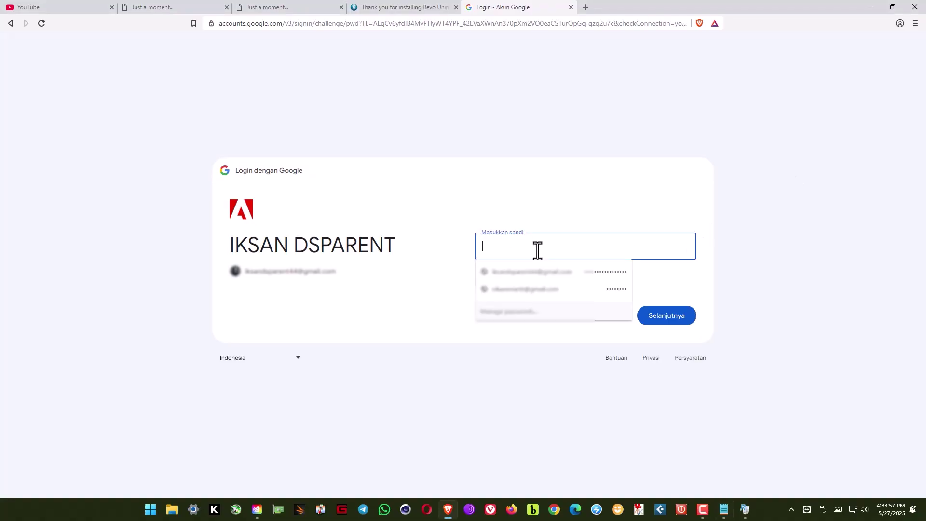
{"action": "key", "text": "ctrl+v"}
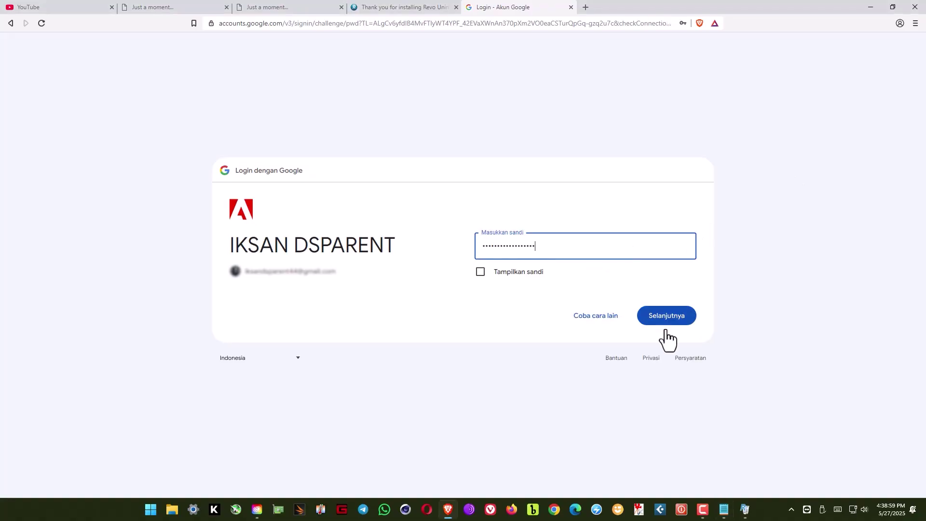
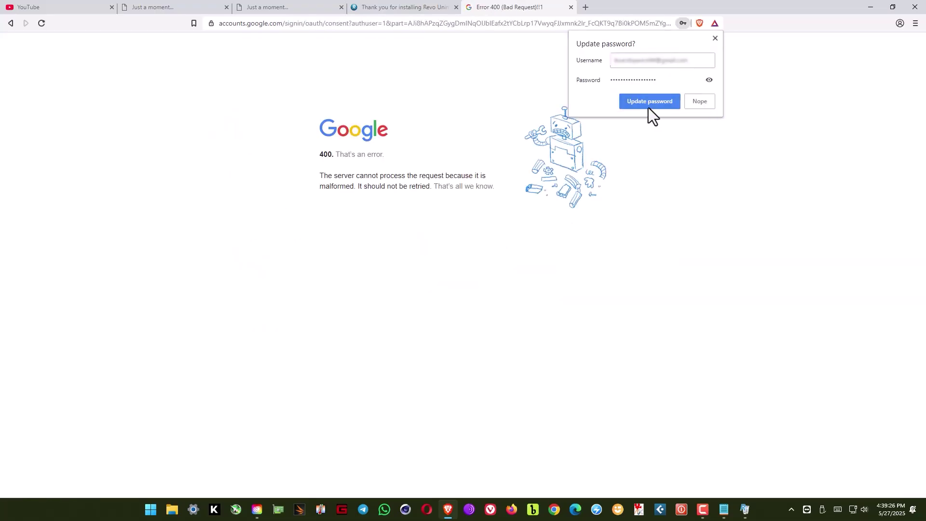
Save the updated password, close the Error 400 tab, and dismiss the Pro Bundle promotion.
{"action": "left_click", "coordinate": [649, 102]}
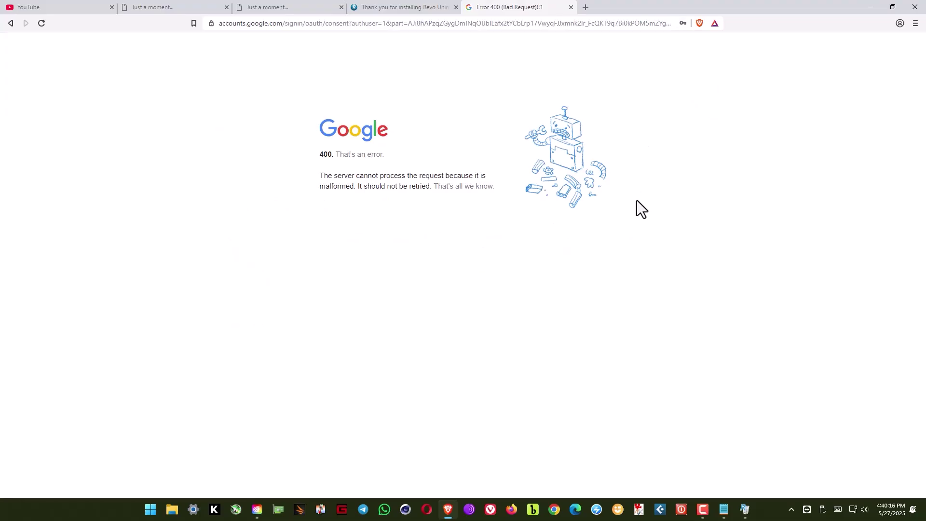
{"action": "left_click", "coordinate": [571, 8]}
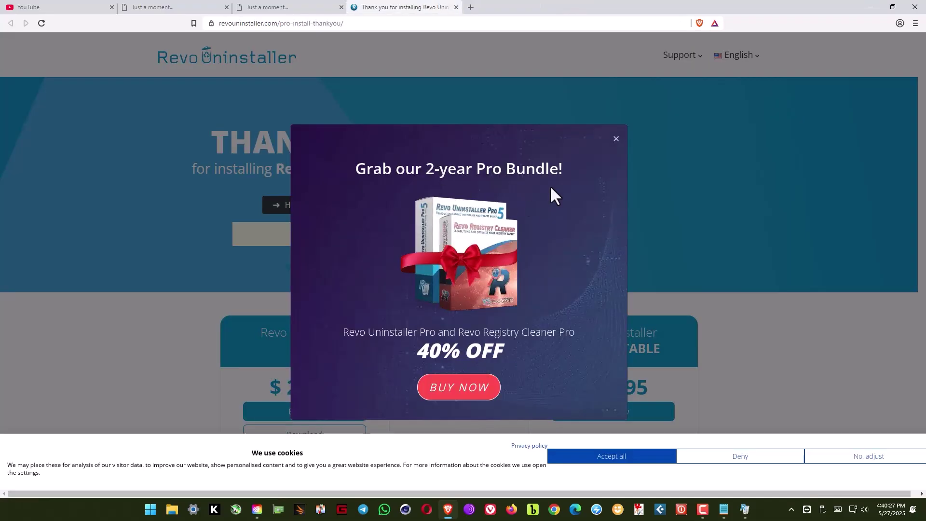
{"action": "left_click", "coordinate": [615, 139]}
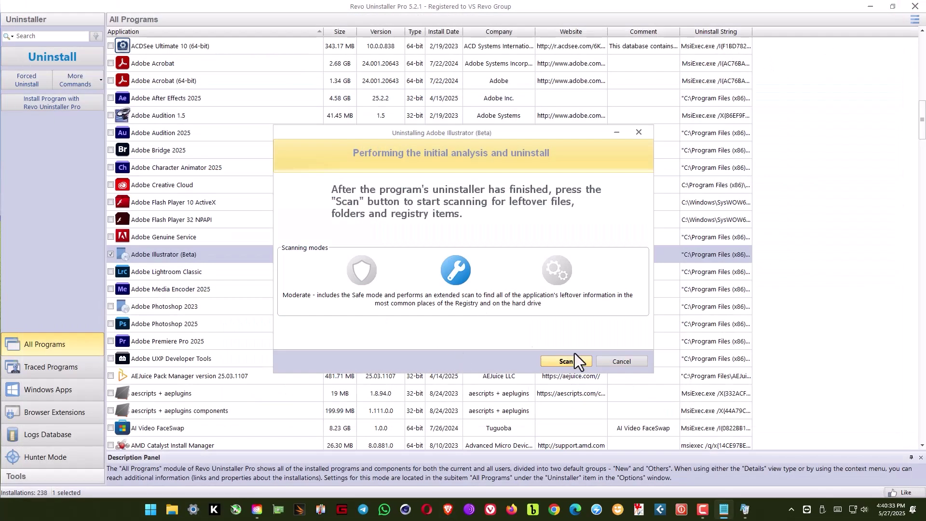
Start the Illustrator (Beta) leftover scan and close the Creative Cloud sign-in window.
{"action": "left_click", "coordinate": [577, 360]}
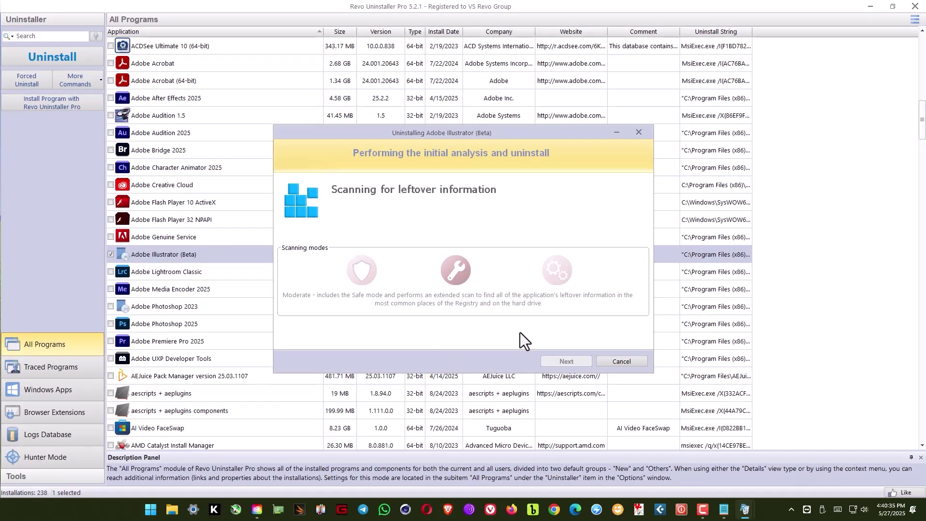
{"action": "left_click", "coordinate": [257, 510]}
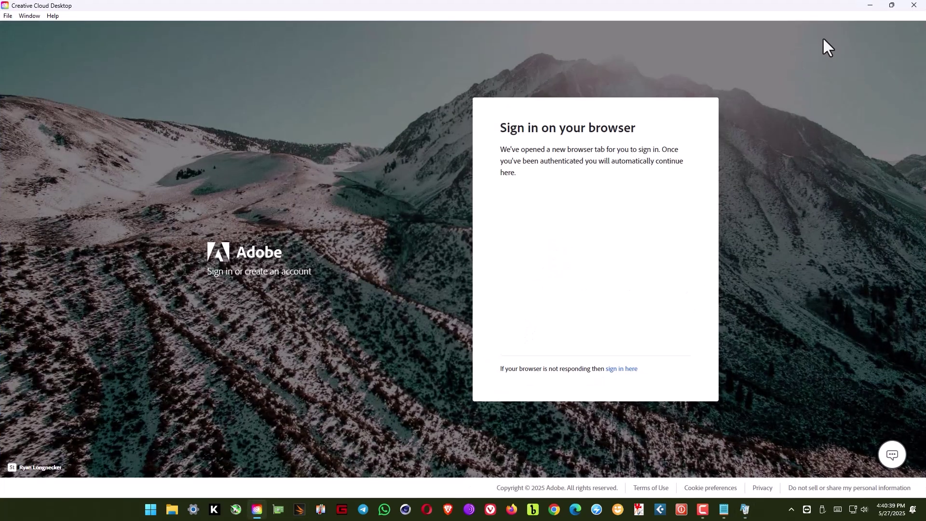
{"action": "left_click", "coordinate": [914, 5]}
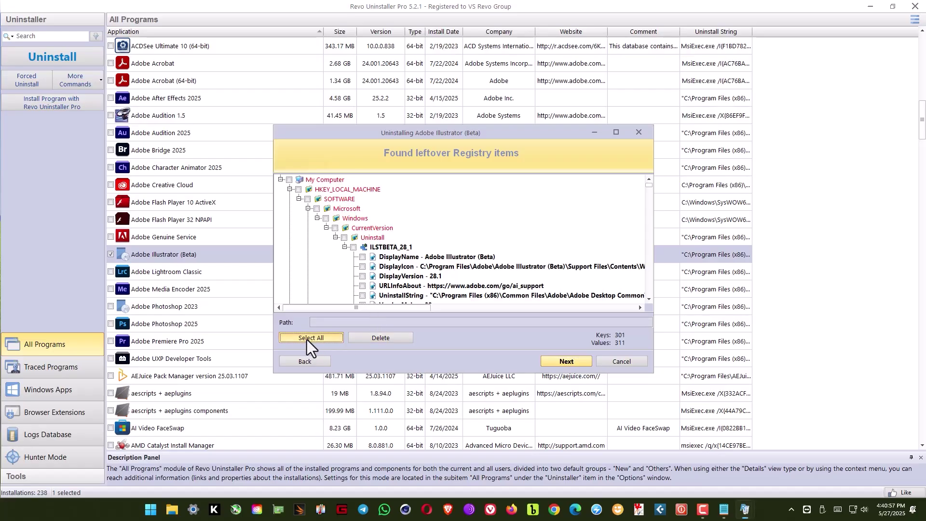
Select and delete all Illustrator leftover registry items and files/folders, then close the summary.
{"action": "left_click", "coordinate": [383, 340]}
{"action": "left_click", "coordinate": [478, 282]}
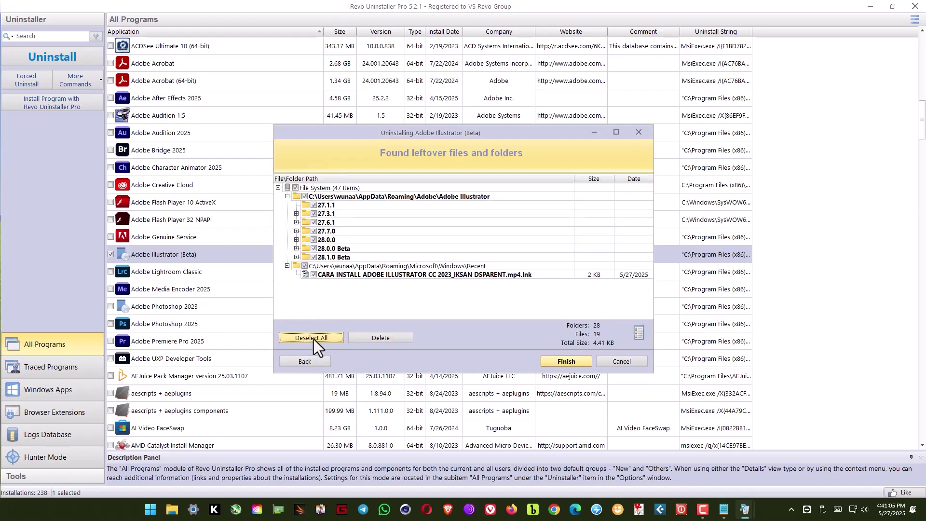
{"action": "left_click", "coordinate": [313, 340]}
{"action": "left_click", "coordinate": [386, 338]}
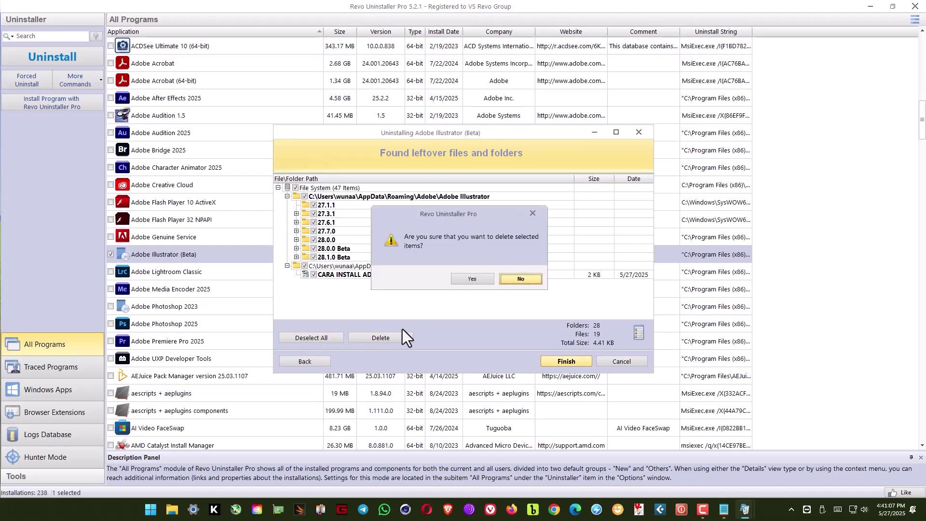
{"action": "left_click", "coordinate": [471, 279]}
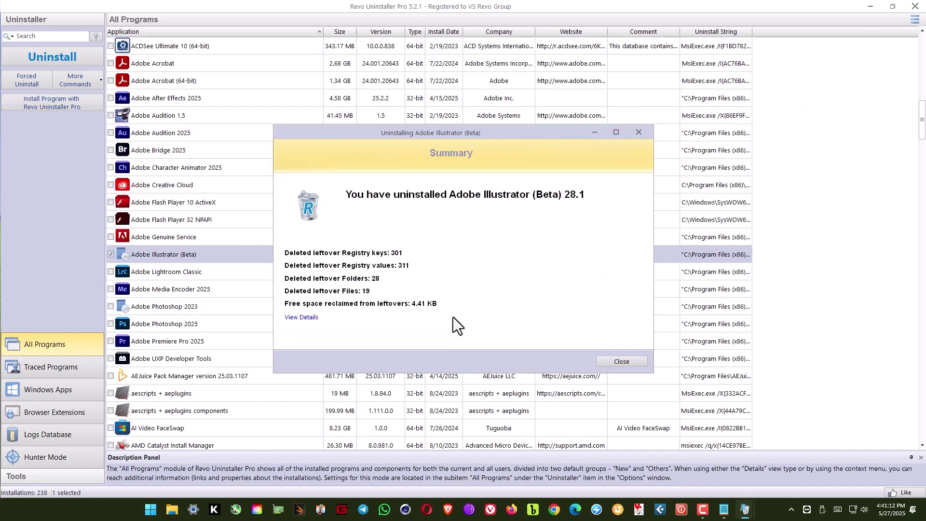
{"action": "left_click", "coordinate": [612, 361]}
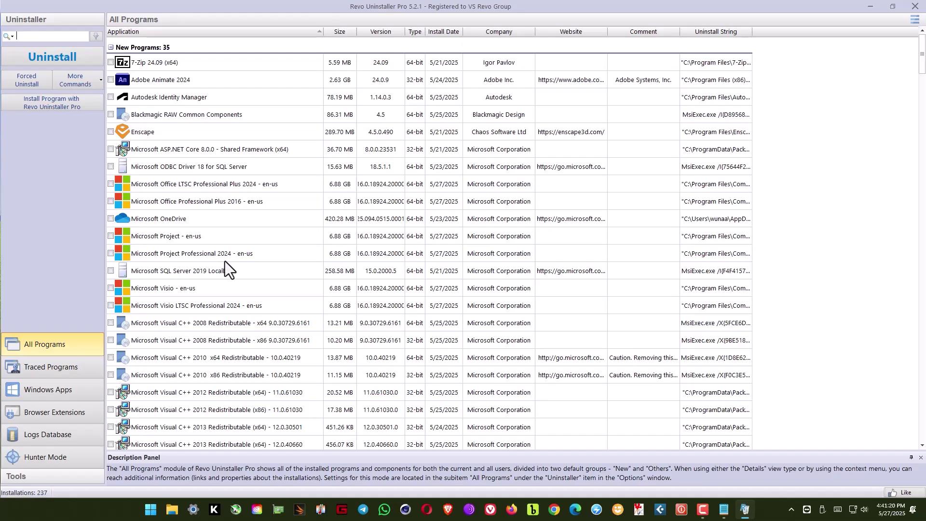
Select Adobe Photoshop 2023 in the All Programs list and open Windows search.
{"action": "scroll", "coordinate": [225, 261], "scroll_direction": "down", "scroll_amount": 6}
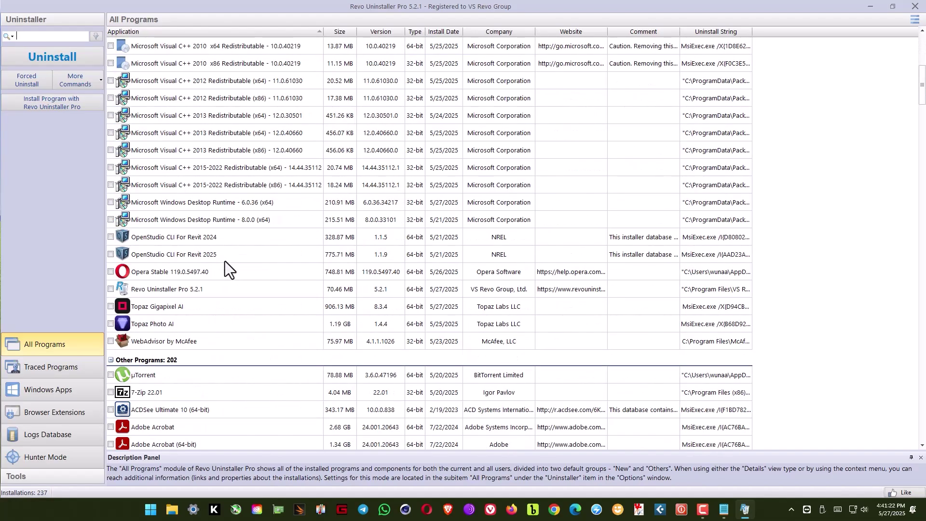
{"action": "scroll", "coordinate": [225, 261], "scroll_direction": "down", "scroll_amount": 7}
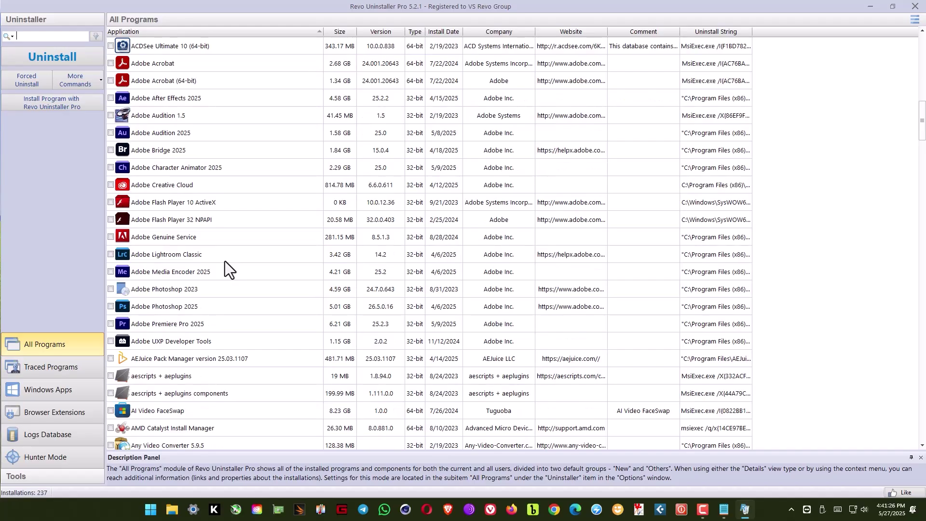
{"action": "left_click", "coordinate": [174, 291]}
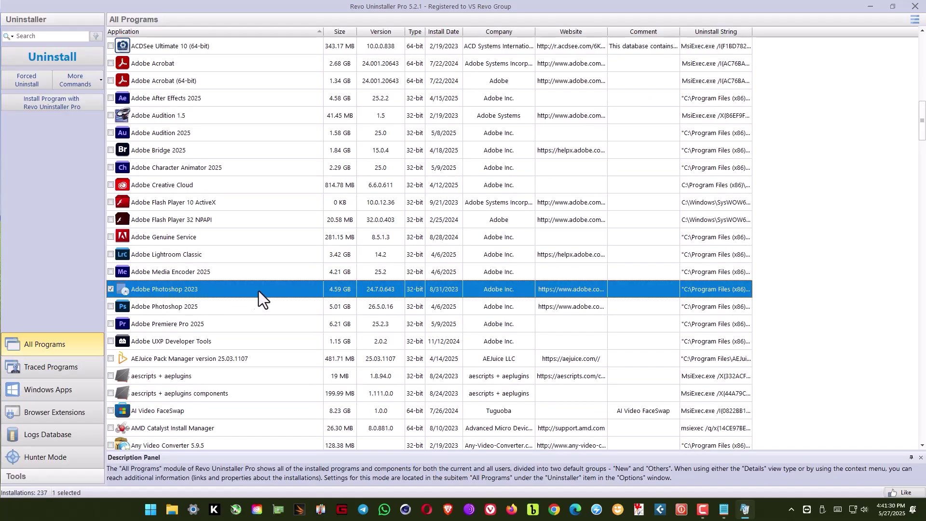
{"action": "left_click", "coordinate": [149, 513]}
Open Control Panel via 'control' search and choose Uninstall/Change on Adobe Photoshop 2023.
{"action": "type", "text": "co"}
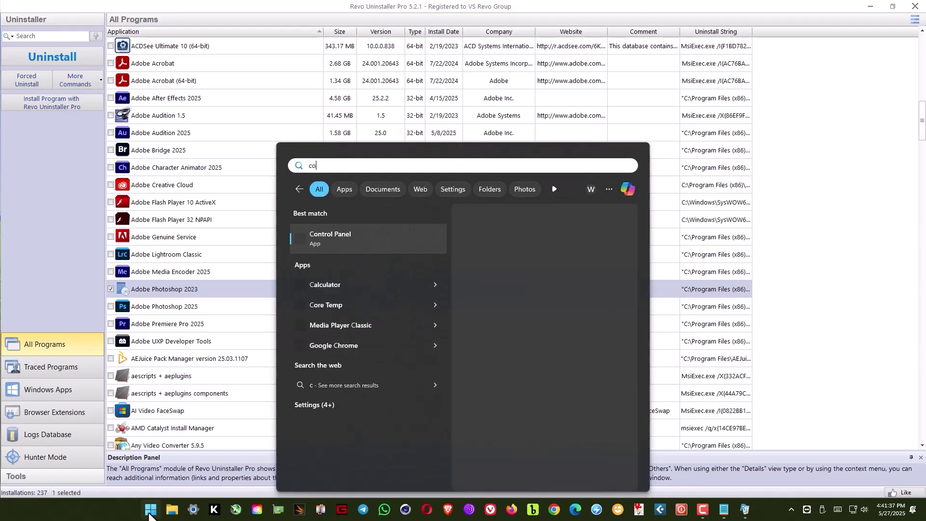
{"action": "type", "text": "ntrol"}
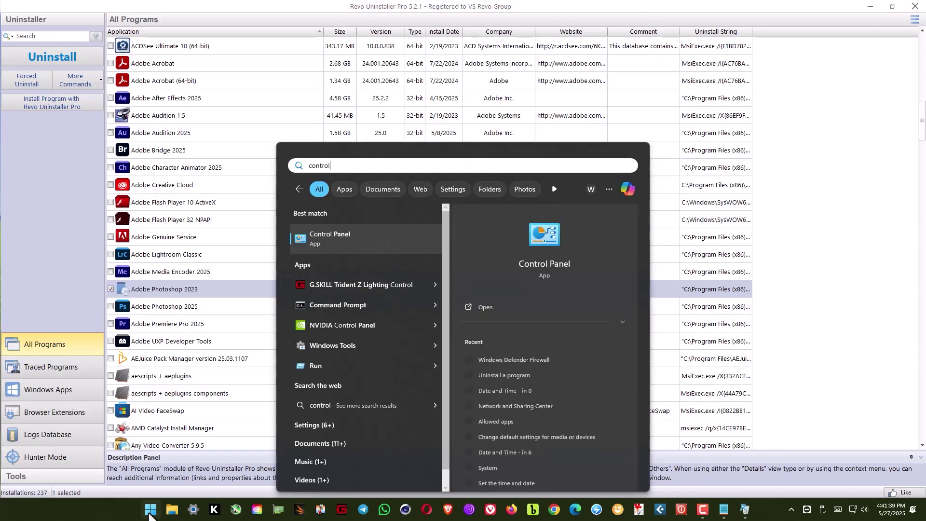
{"action": "left_click", "coordinate": [548, 239]}
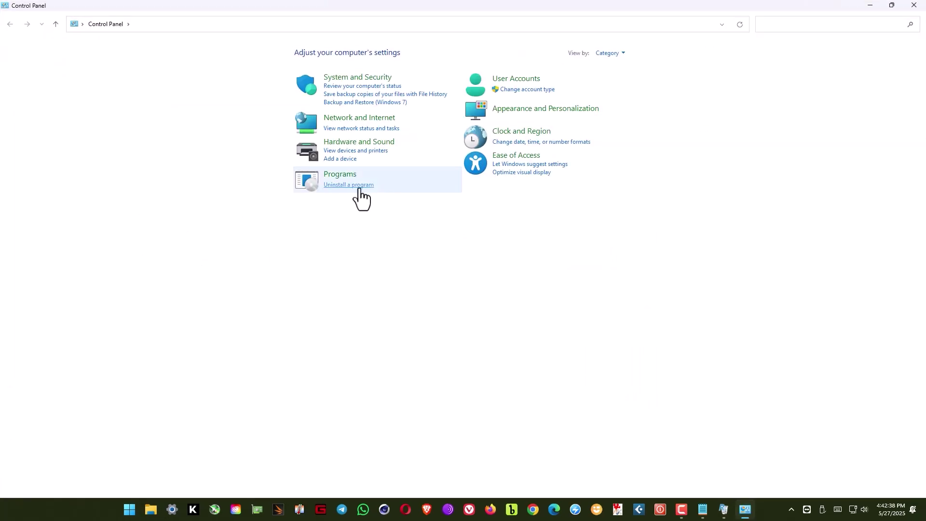
{"action": "left_click", "coordinate": [359, 188]}
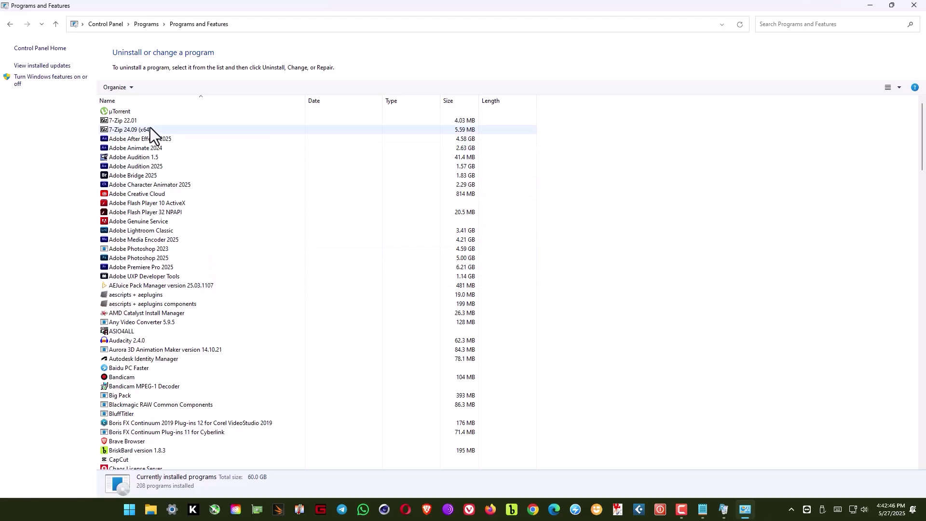
{"action": "left_click", "coordinate": [145, 250]}
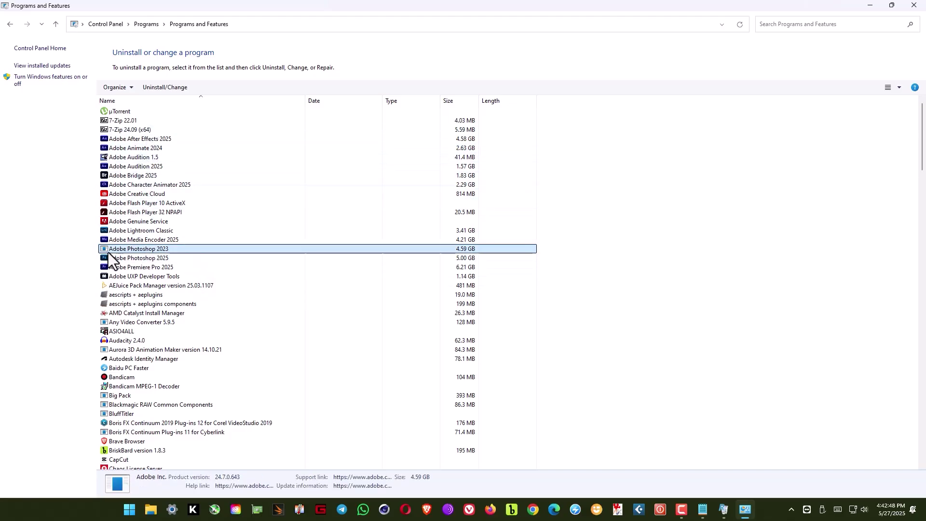
{"action": "right_click", "coordinate": [147, 251]}
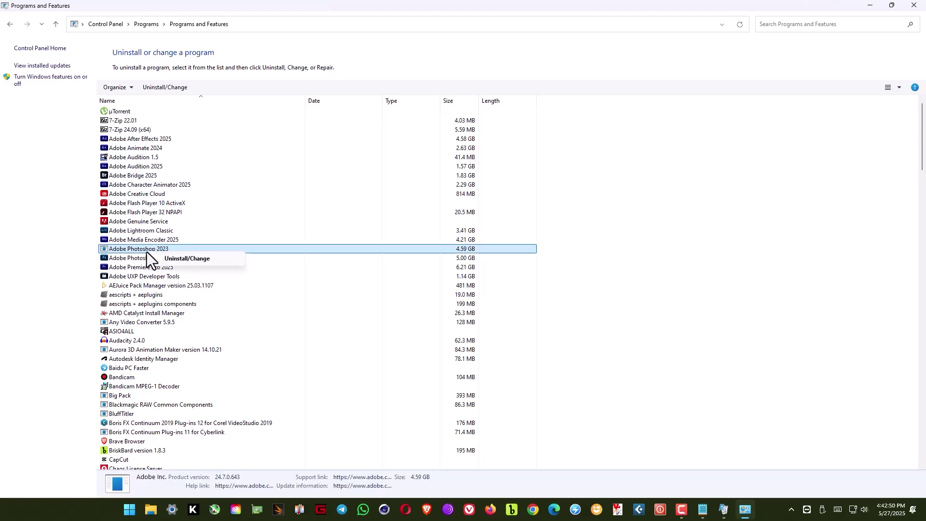
{"action": "left_click", "coordinate": [187, 258]}
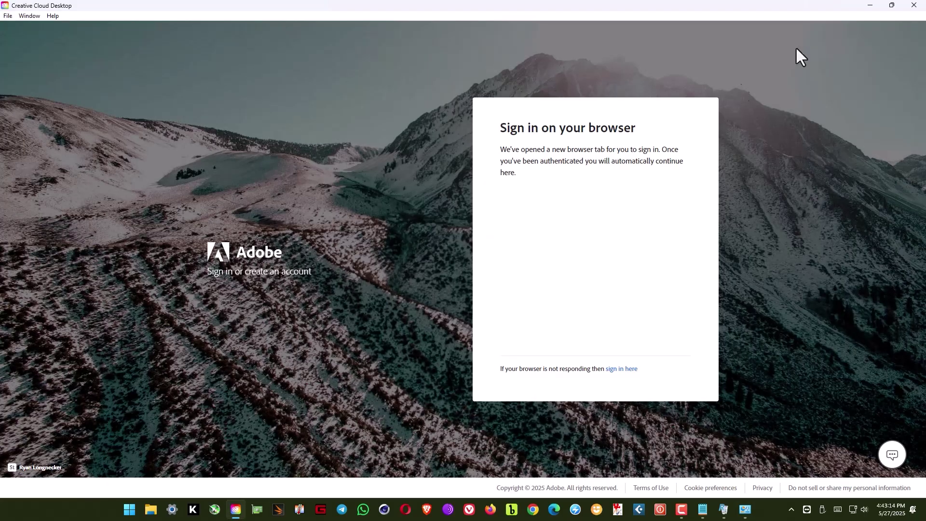
Close Creative Cloud and start Revo's Photoshop 2023 uninstall without restore point or registry backup.
{"action": "left_click", "coordinate": [914, 6]}
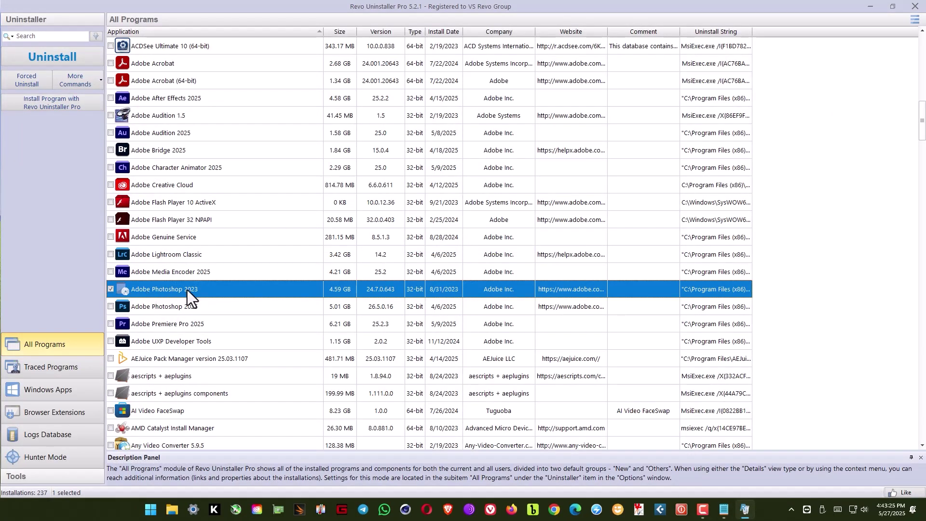
{"action": "left_click", "coordinate": [44, 60]}
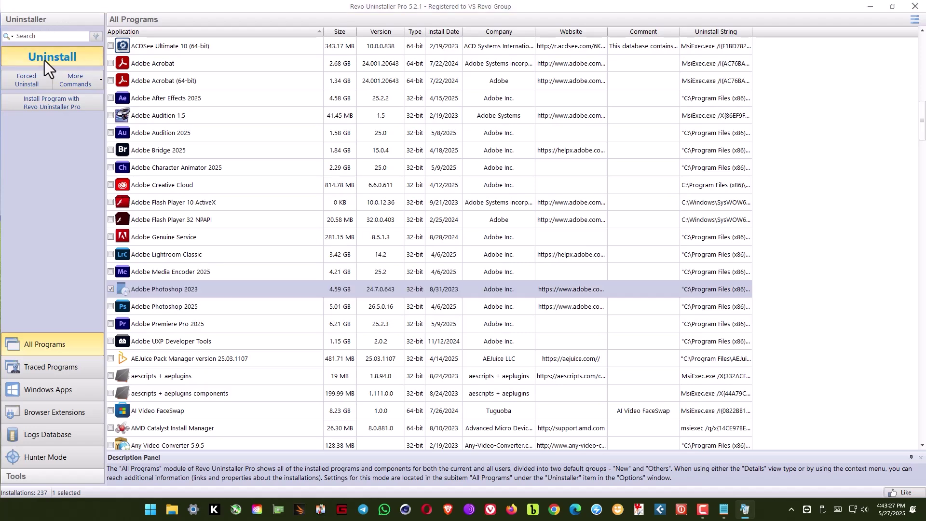
{"action": "left_click", "coordinate": [297, 312]}
{"action": "left_click", "coordinate": [316, 300]}
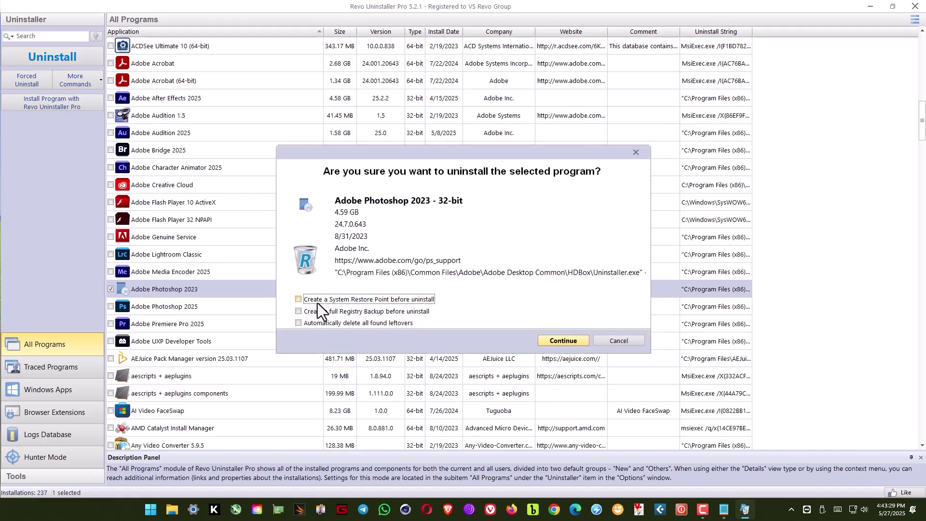
{"action": "left_click", "coordinate": [560, 341]}
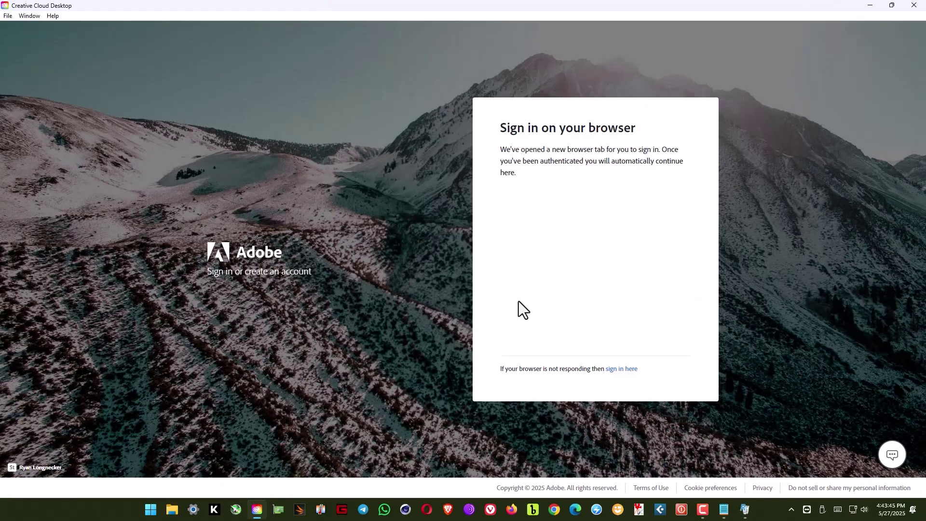
Close the Creative Cloud sign-in window again and scan for Photoshop 2023's leftovers.
{"action": "left_click", "coordinate": [745, 516]}
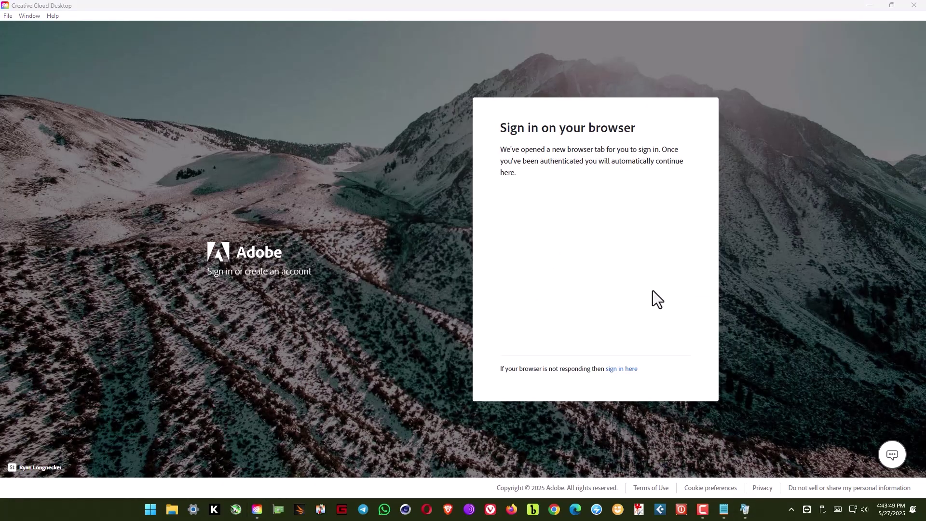
{"action": "left_click", "coordinate": [655, 275]}
{"action": "left_click", "coordinate": [914, 5]}
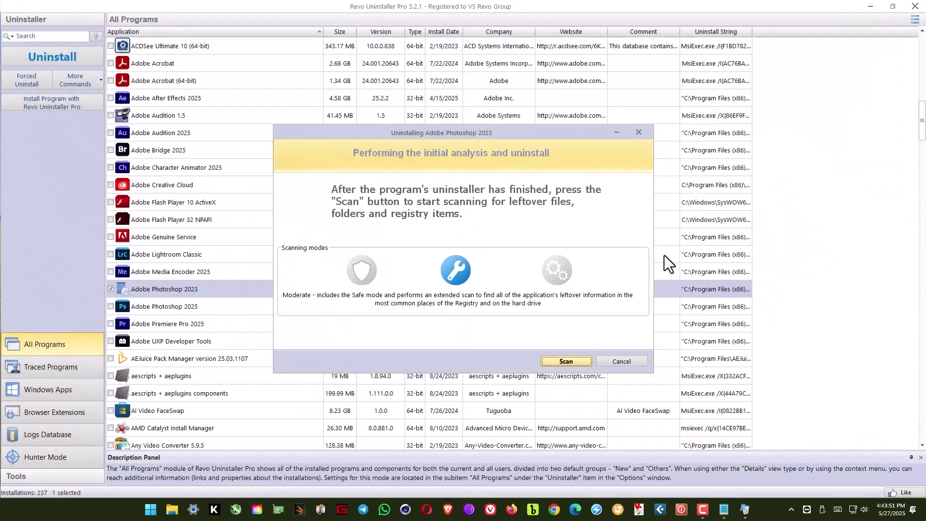
{"action": "left_click", "coordinate": [571, 359]}
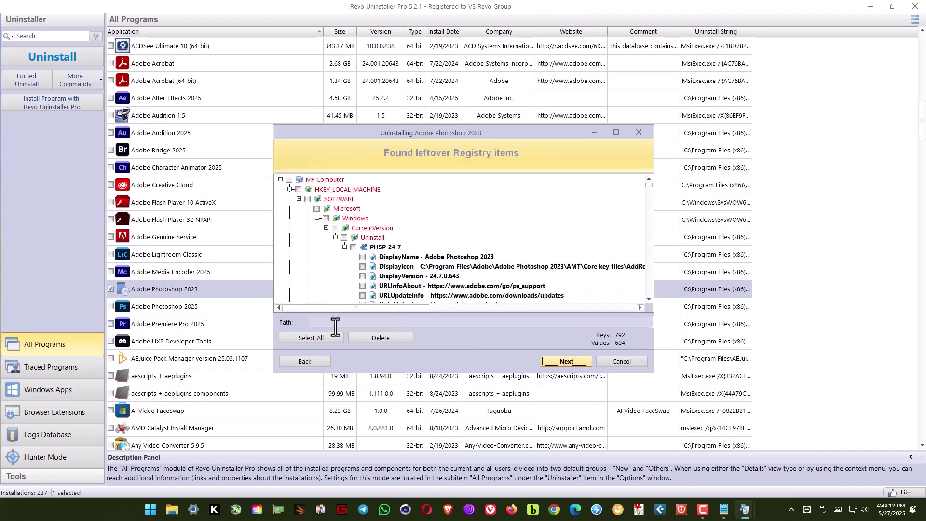
Delete all Photoshop 2023 leftover registry items and files/folders, then close the summary.
{"action": "left_click", "coordinate": [313, 338]}
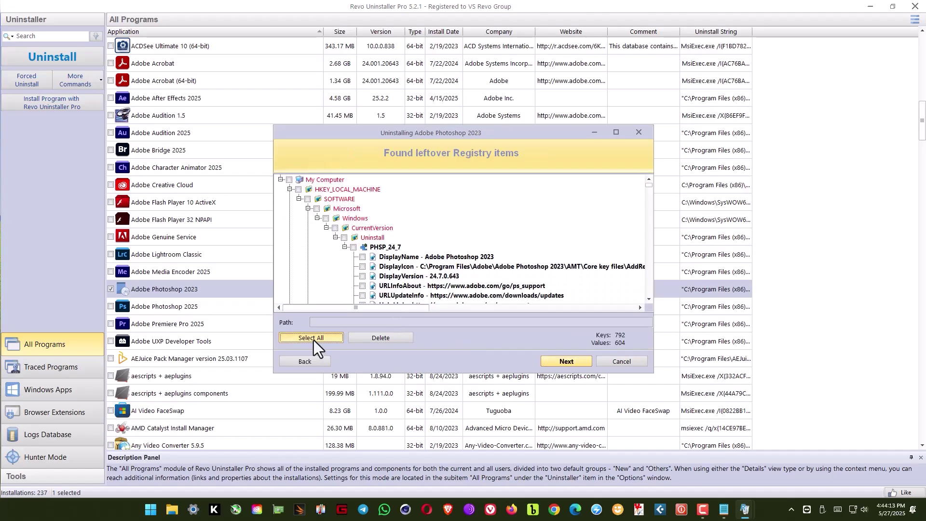
{"action": "left_click", "coordinate": [393, 338]}
{"action": "left_click", "coordinate": [463, 279]}
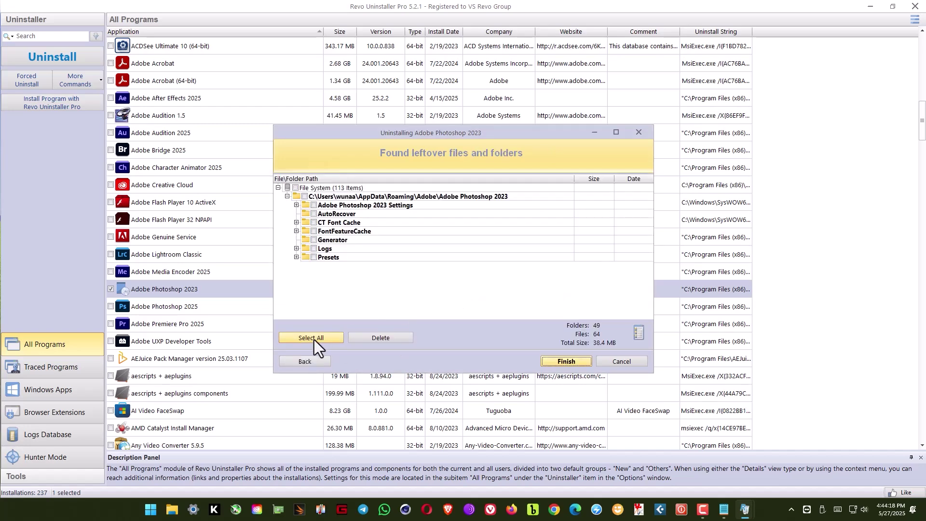
{"action": "left_click", "coordinate": [314, 339]}
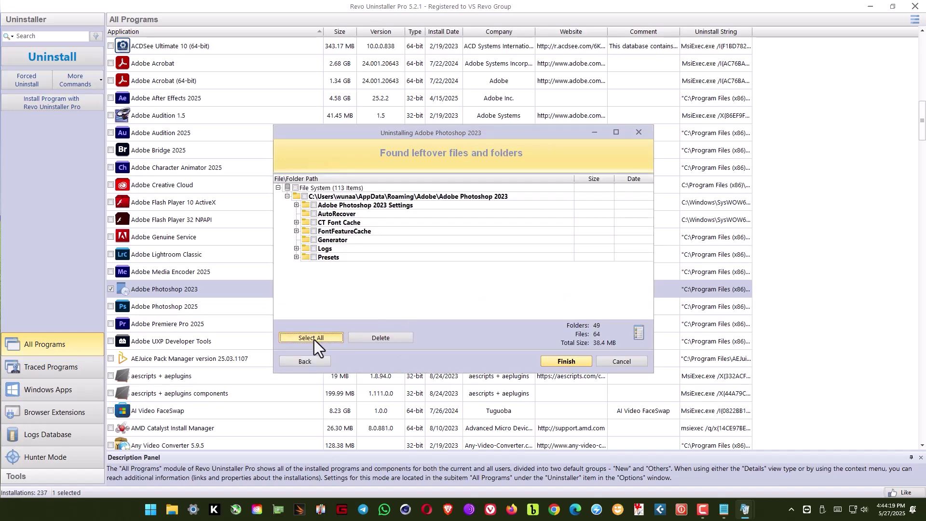
{"action": "left_click", "coordinate": [386, 339]}
{"action": "left_click", "coordinate": [479, 279]}
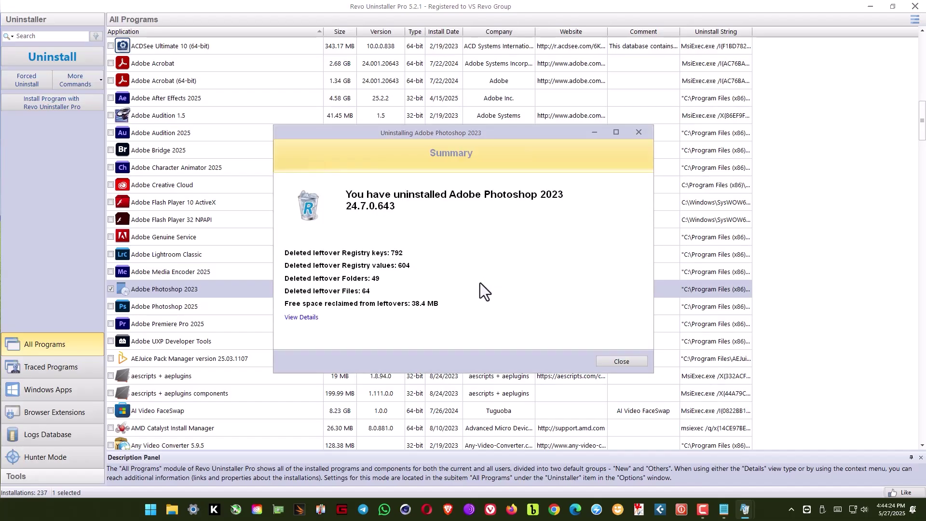
{"action": "left_click", "coordinate": [628, 363]}
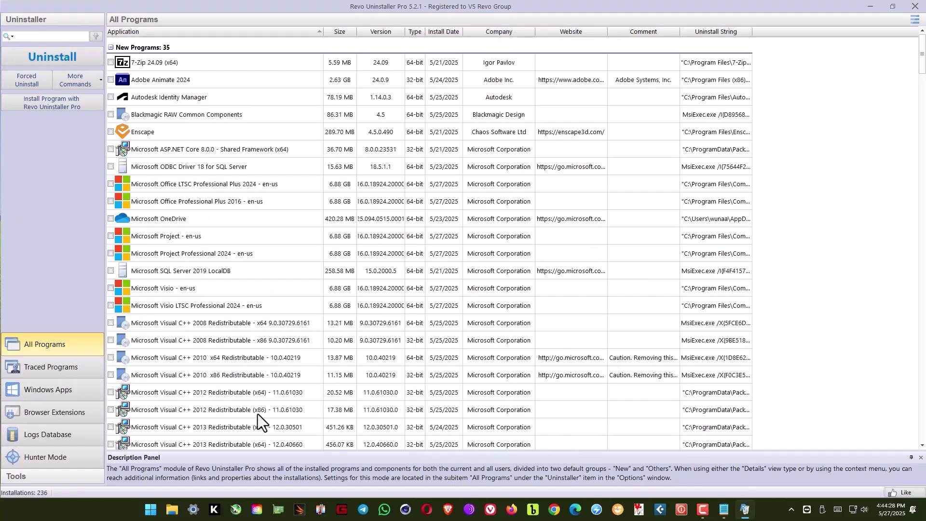
{"action": "left_click", "coordinate": [151, 512]}
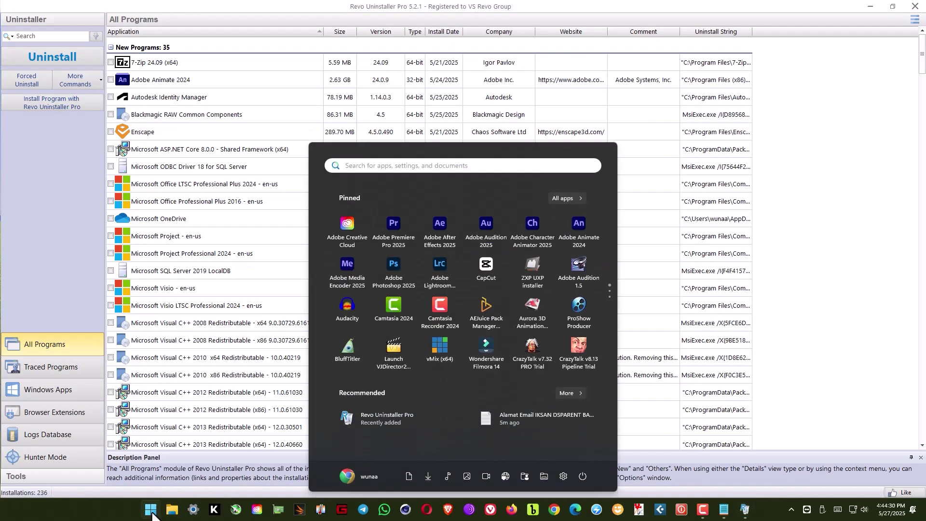
{"action": "type", "text": "contro"}
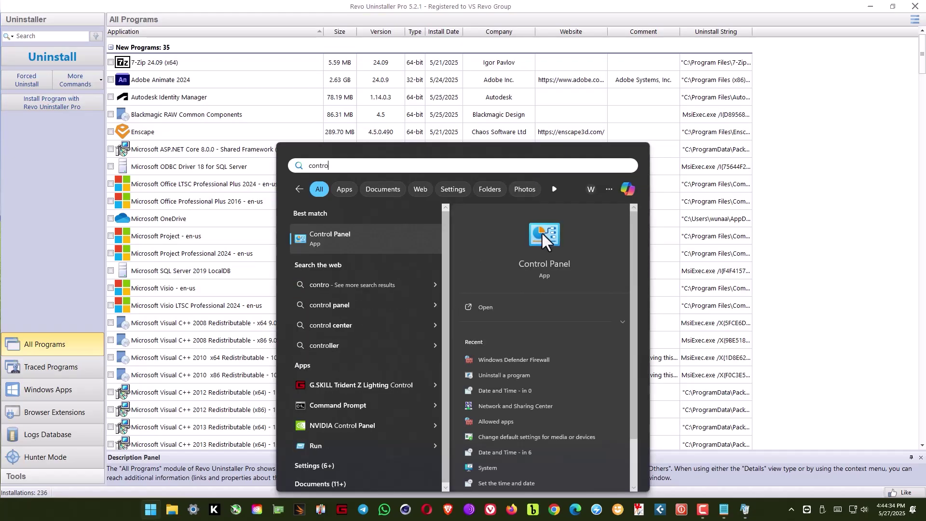
{"action": "left_click", "coordinate": [542, 233]}
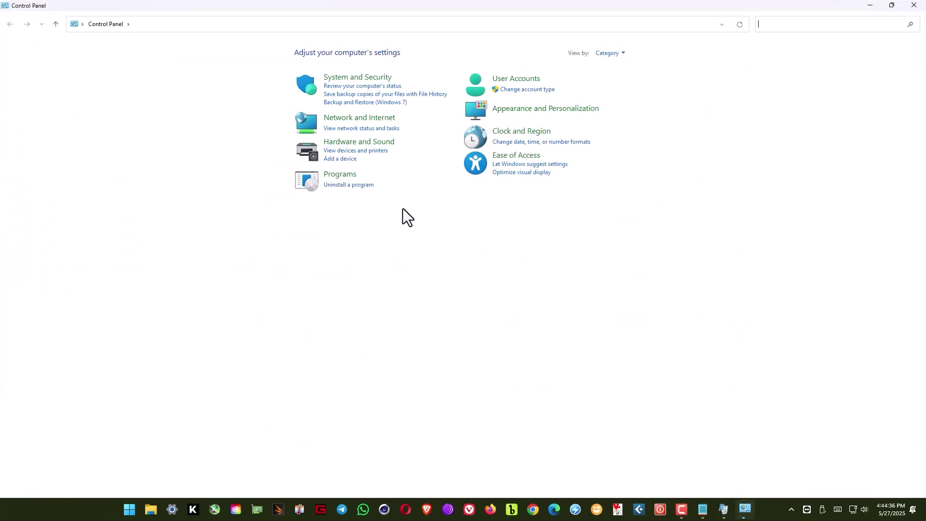
{"action": "left_click", "coordinate": [349, 185]}
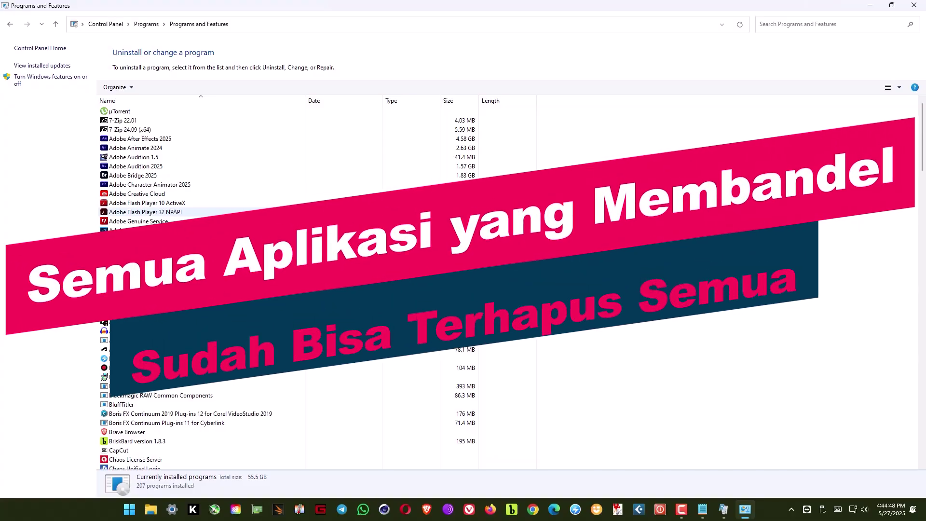
{"action": "left_click", "coordinate": [913, 5]}
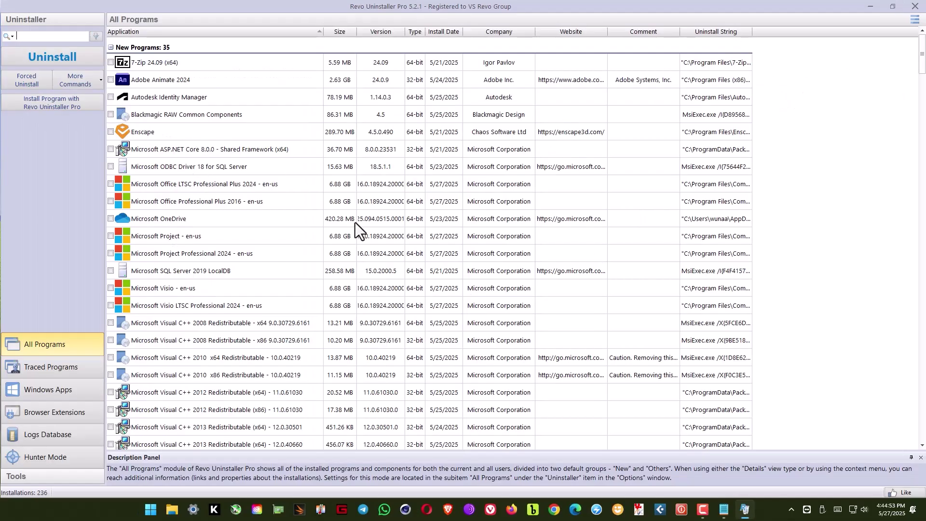
Check Brave Browser and uninstall it with restore point and registry backup options unticked.
{"action": "scroll", "coordinate": [302, 269], "scroll_direction": "down", "scroll_amount": 8}
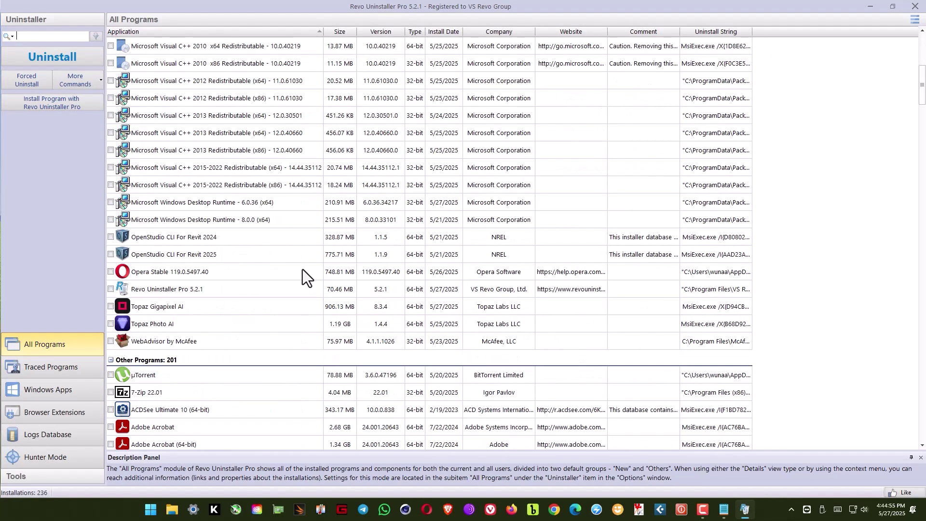
{"action": "scroll", "coordinate": [302, 265], "scroll_direction": "down", "scroll_amount": 20}
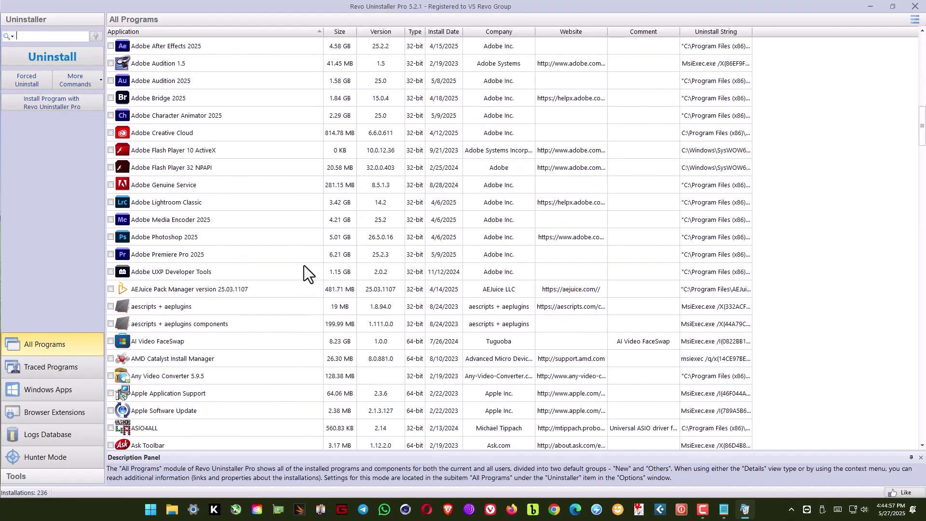
{"action": "scroll", "coordinate": [175, 215], "scroll_direction": "down", "scroll_amount": 1}
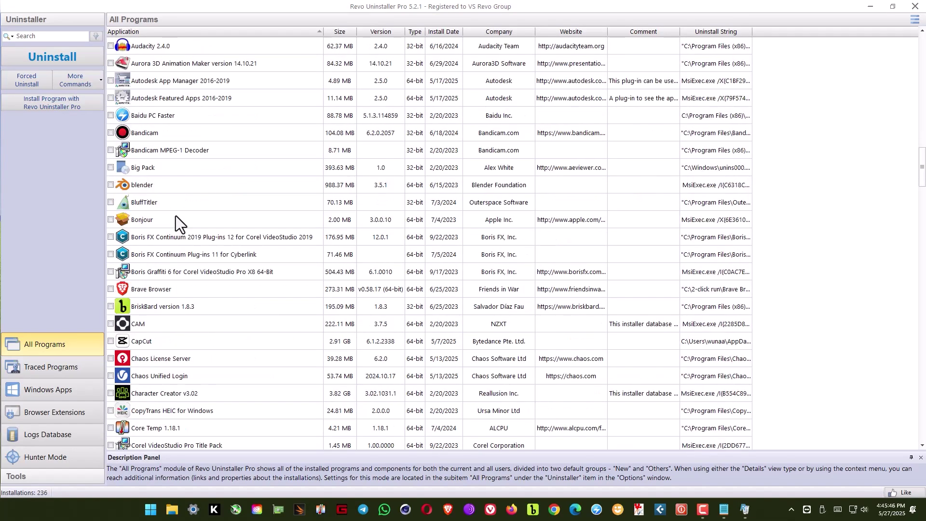
{"action": "left_click", "coordinate": [154, 291]}
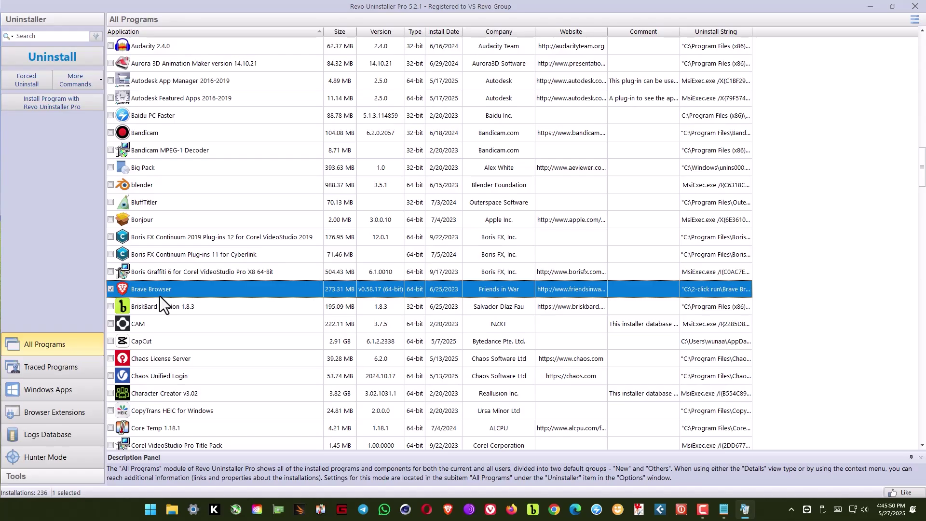
{"action": "left_click", "coordinate": [61, 58]}
{"action": "left_click", "coordinate": [298, 311]}
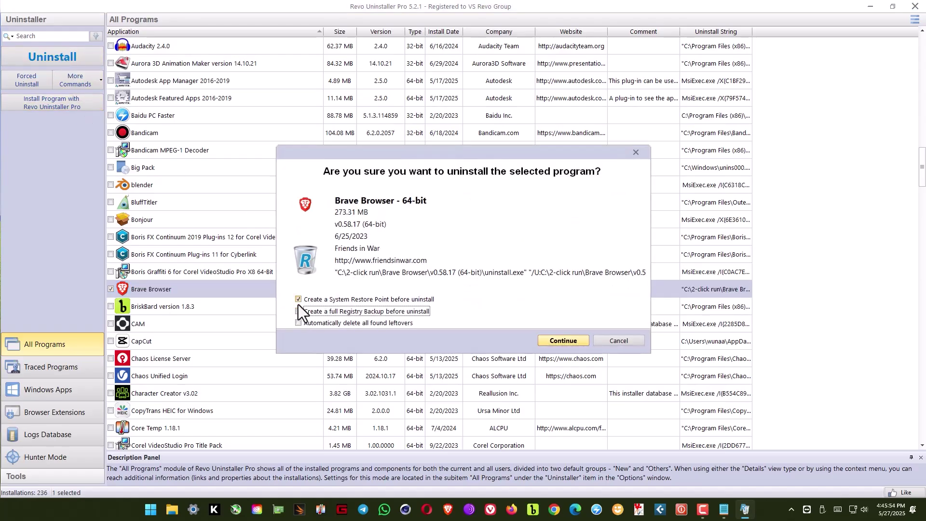
{"action": "left_click", "coordinate": [298, 299]}
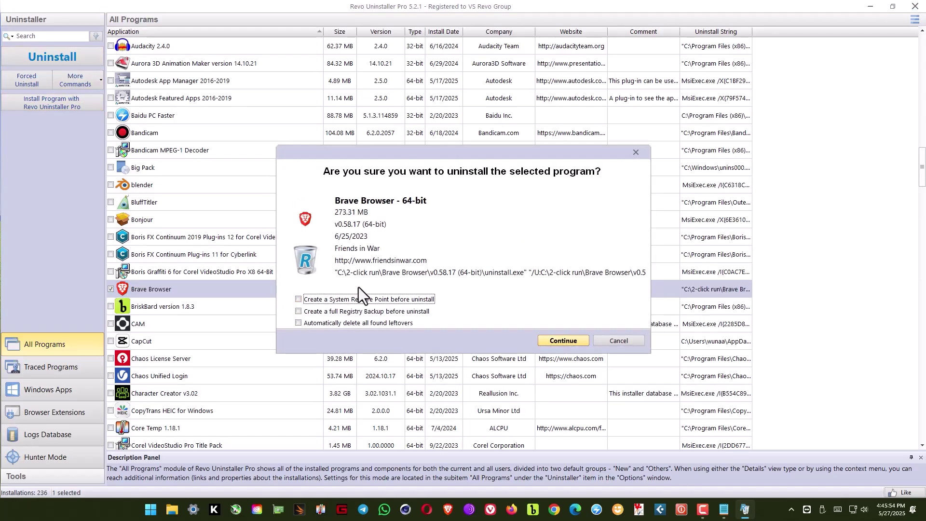
{"action": "left_click", "coordinate": [574, 343]}
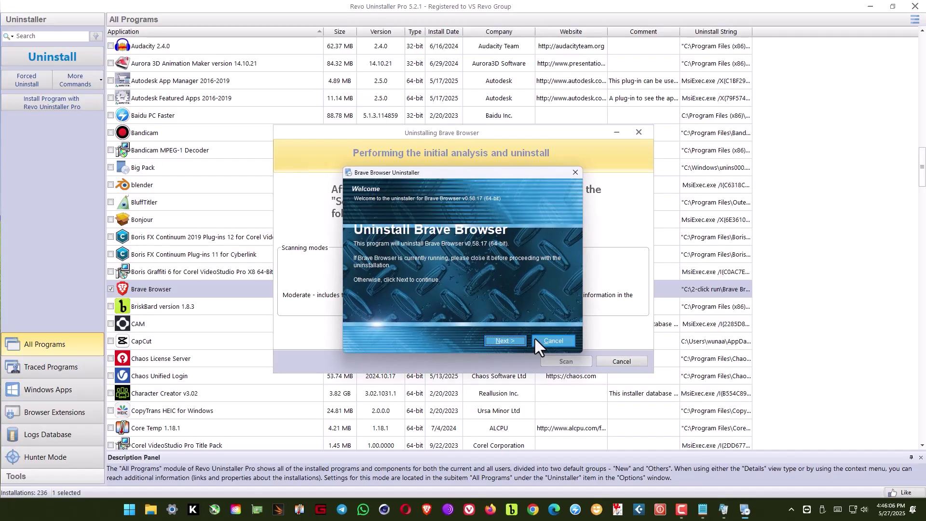
Run Brave's own uninstaller, dismiss the missing-app error, and finish it.
{"action": "left_click", "coordinate": [498, 340]}
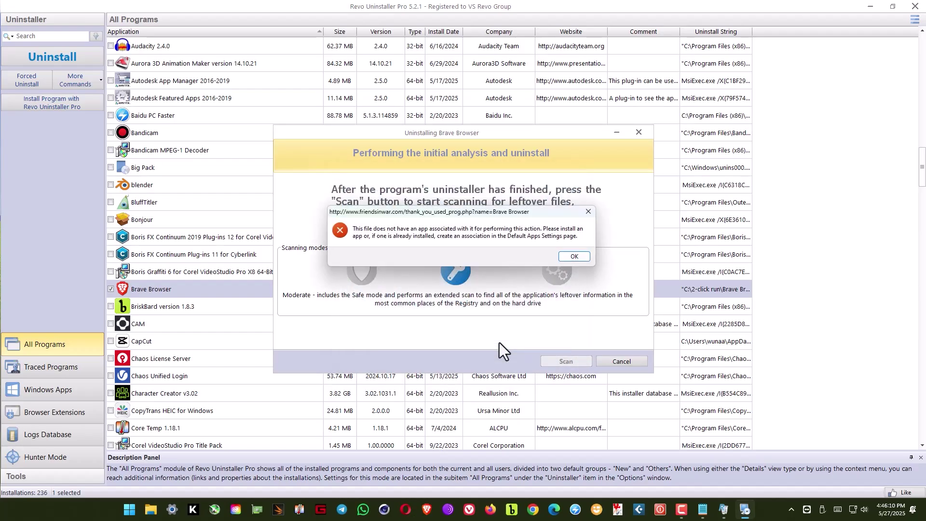
{"action": "left_click", "coordinate": [574, 256]}
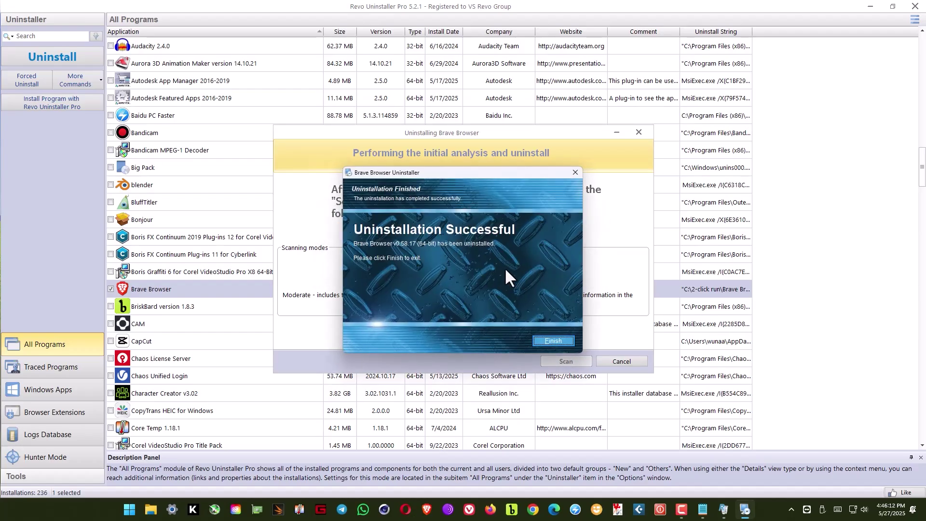
{"action": "left_click", "coordinate": [552, 341]}
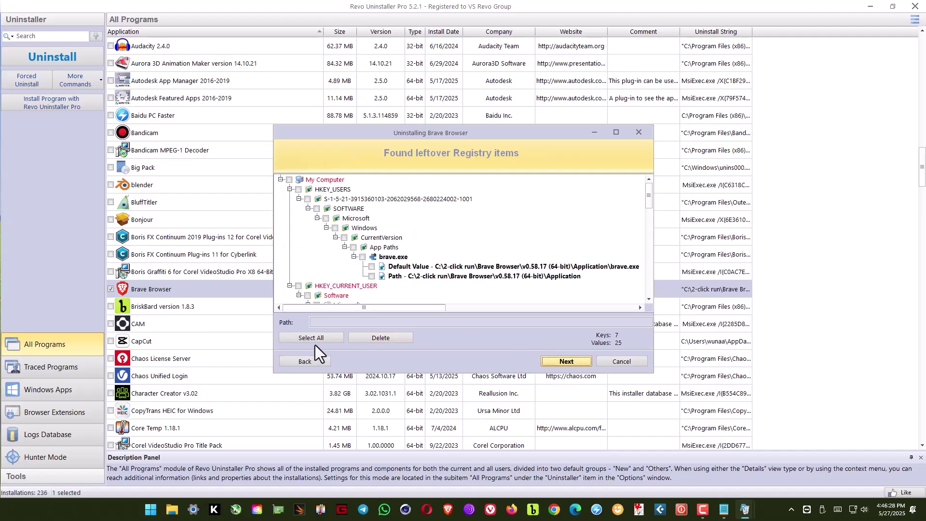
Delete Brave's 7 leftover registry keys and 42 leftover folders, then close the summary.
{"action": "left_click", "coordinate": [309, 340]}
{"action": "left_click", "coordinate": [370, 337]}
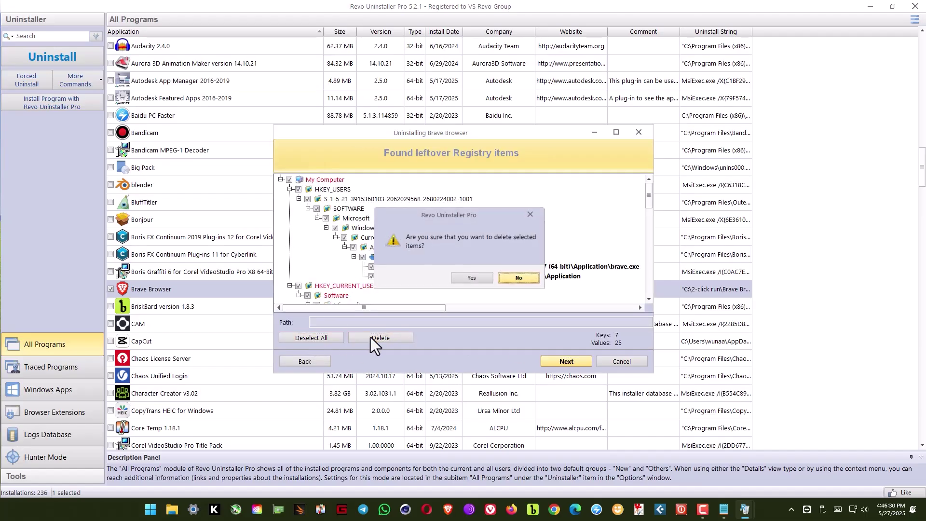
{"action": "left_click", "coordinate": [465, 279]}
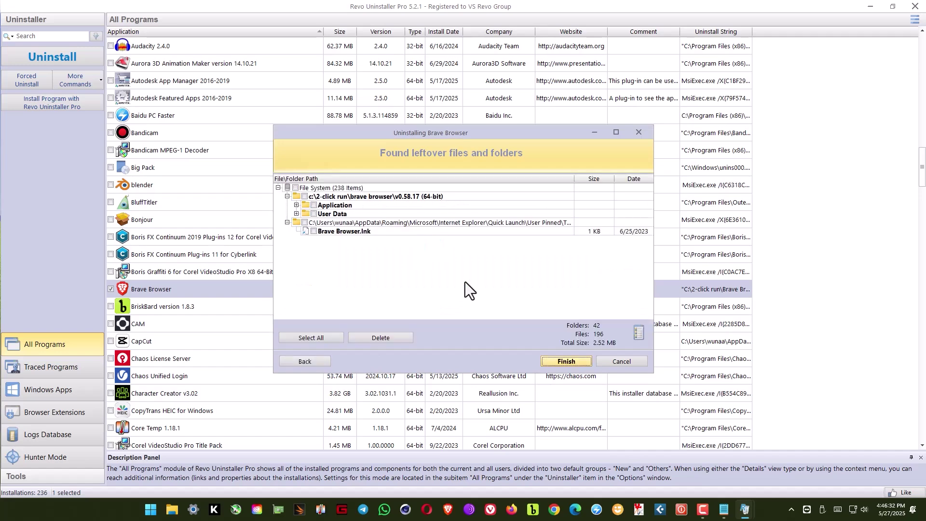
{"action": "left_click", "coordinate": [320, 340]}
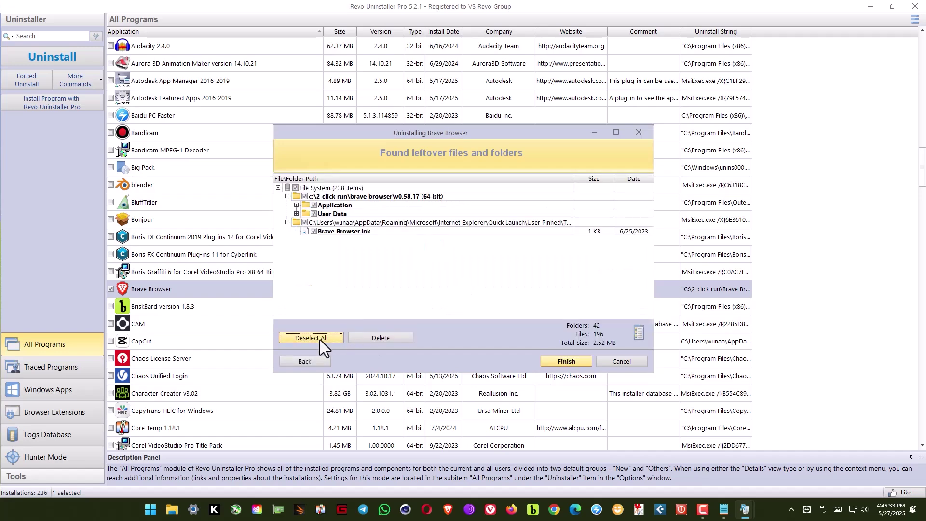
{"action": "left_click", "coordinate": [380, 337]}
{"action": "left_click", "coordinate": [466, 280]}
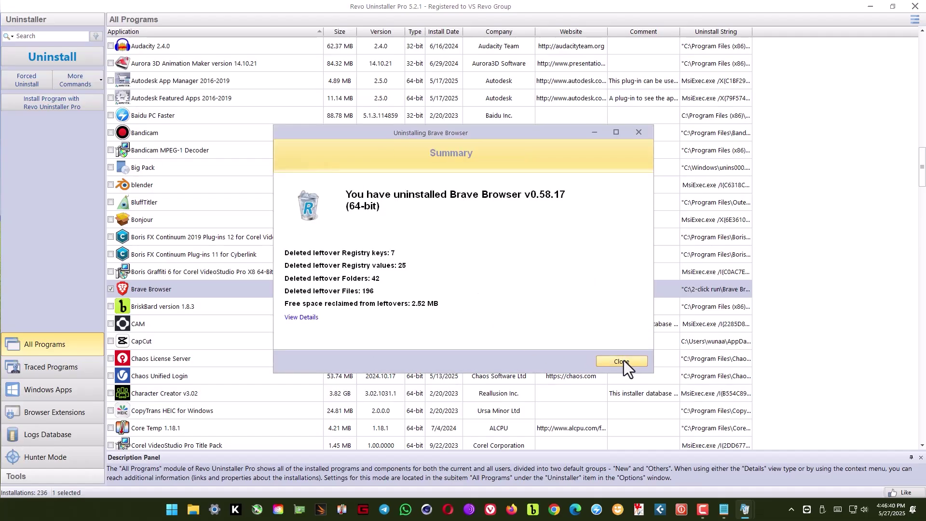
{"action": "left_click", "coordinate": [622, 362]}
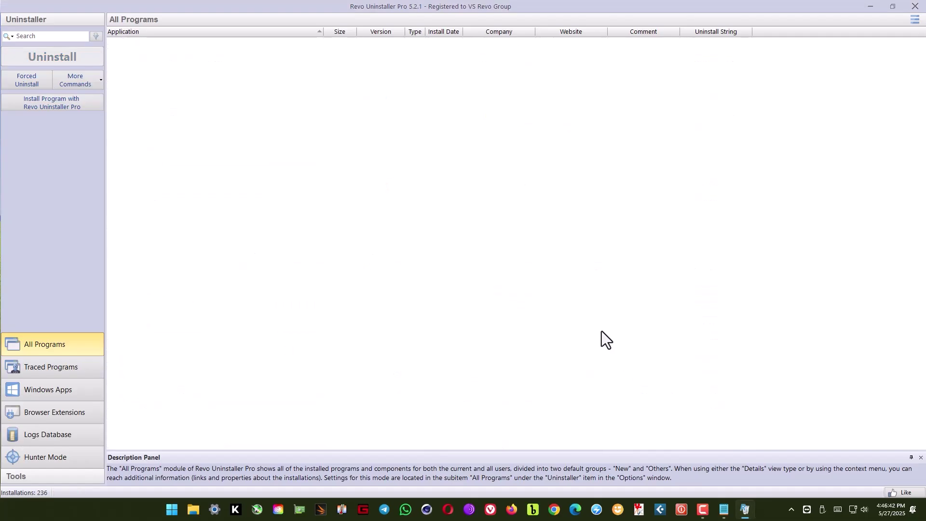